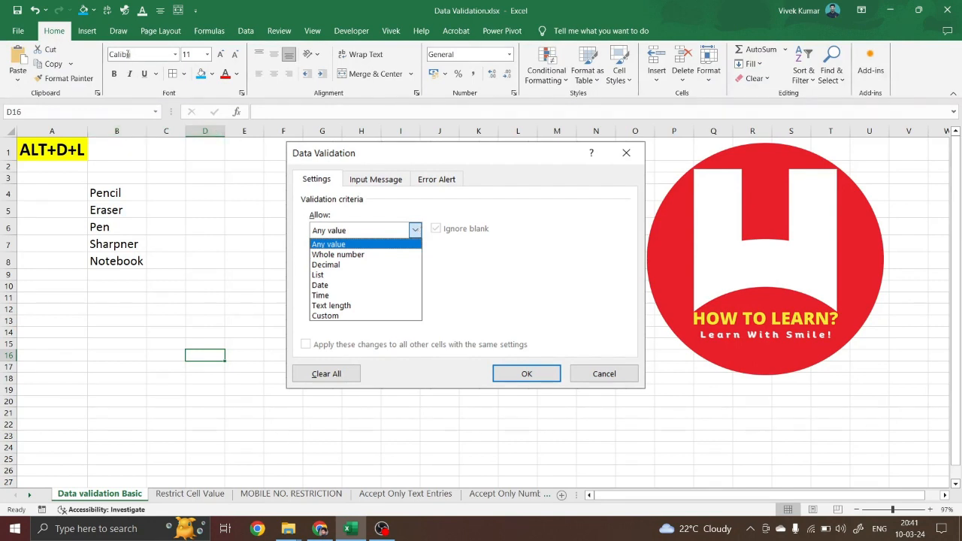
Select cell A1 and bring up the Data ribbon commands, including Data Validation
{"action": "left_click", "coordinate": [45, 150]}
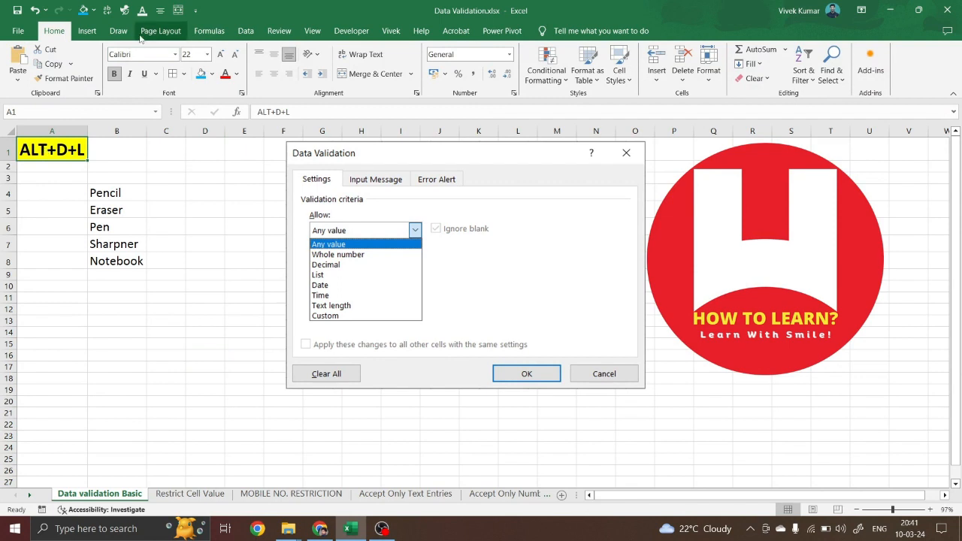
{"action": "left_click", "coordinate": [246, 32]}
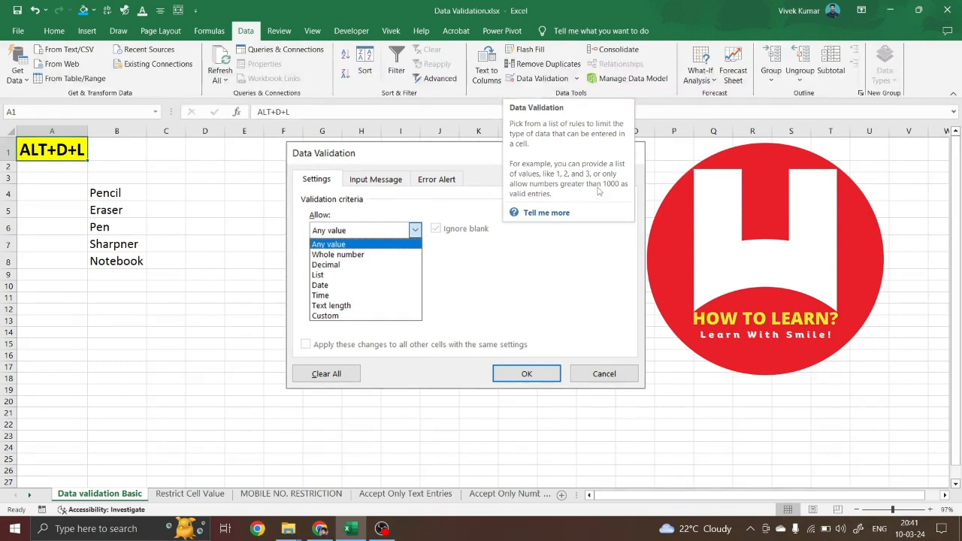
{"action": "left_click", "coordinate": [203, 248]}
{"action": "left_click_drag", "start_coordinate": [203, 248], "coordinate": [198, 327]}
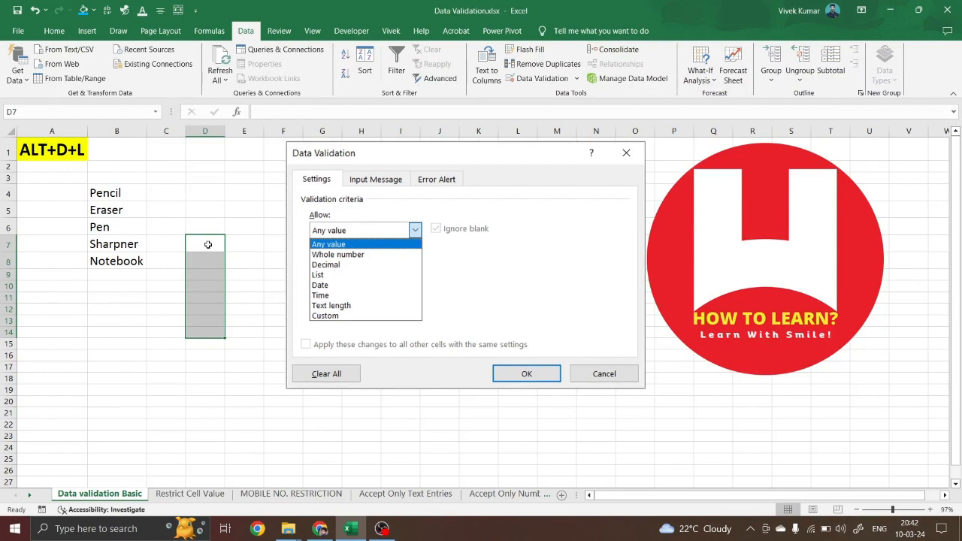
{"action": "left_click", "coordinate": [206, 151]}
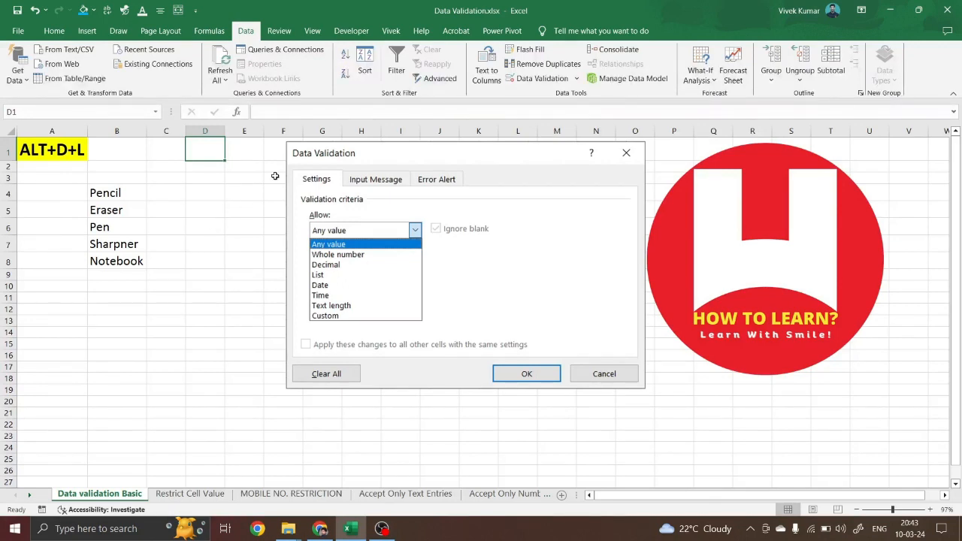
{"action": "left_click", "coordinate": [515, 82]}
{"action": "left_click_drag", "start_coordinate": [446, 163], "coordinate": [298, 236]}
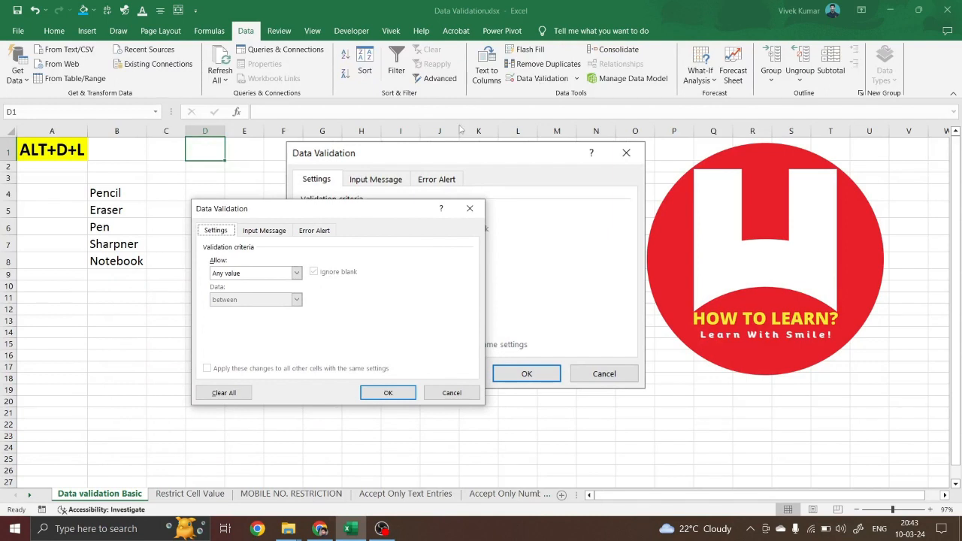
{"action": "left_click", "coordinate": [256, 234]}
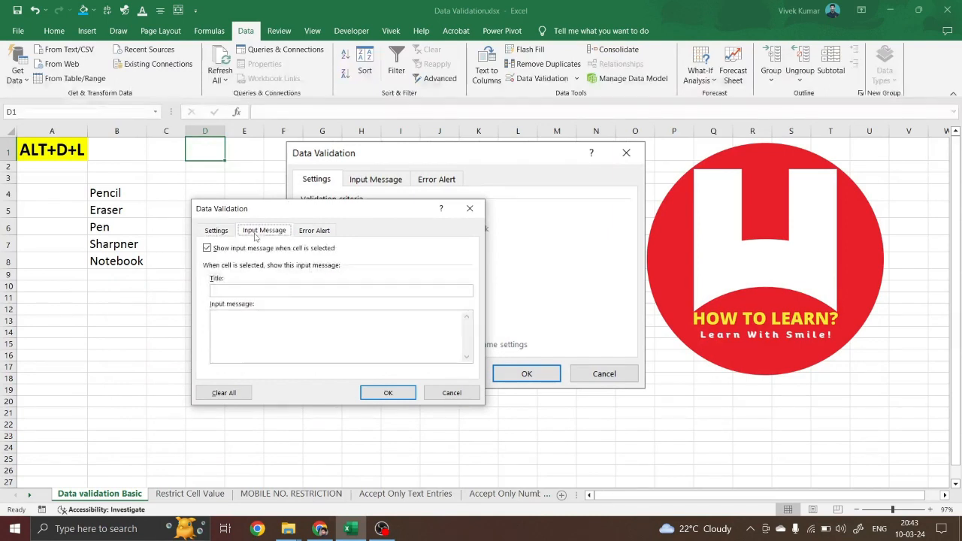
{"action": "left_click", "coordinate": [316, 234]}
{"action": "left_click", "coordinate": [217, 231]}
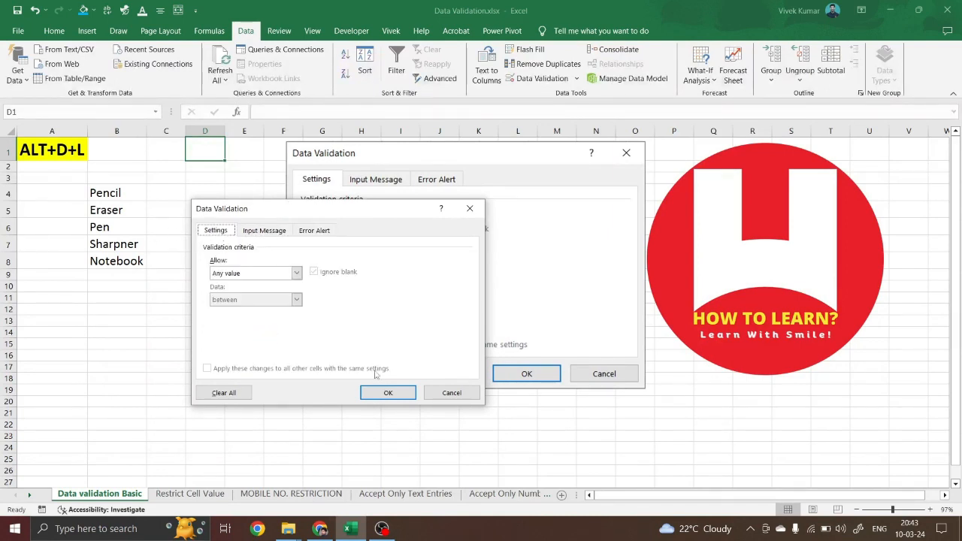
{"action": "left_click", "coordinate": [452, 393]}
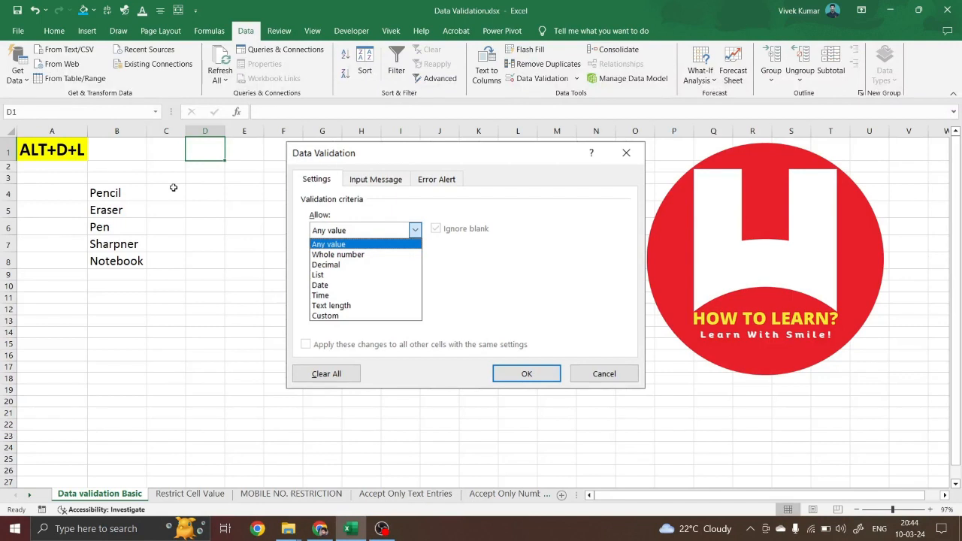
{"action": "left_click", "coordinate": [72, 150]}
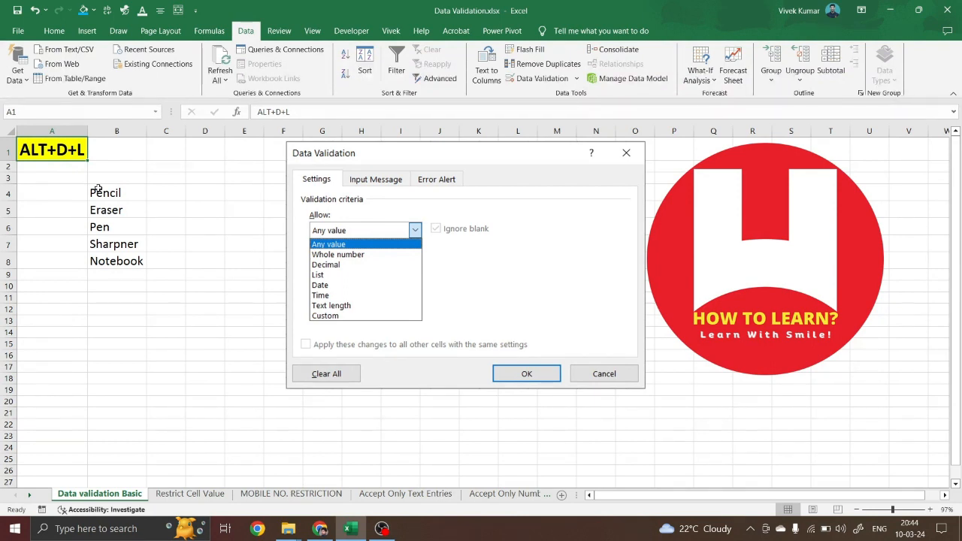
{"action": "key", "text": "alt+d"}
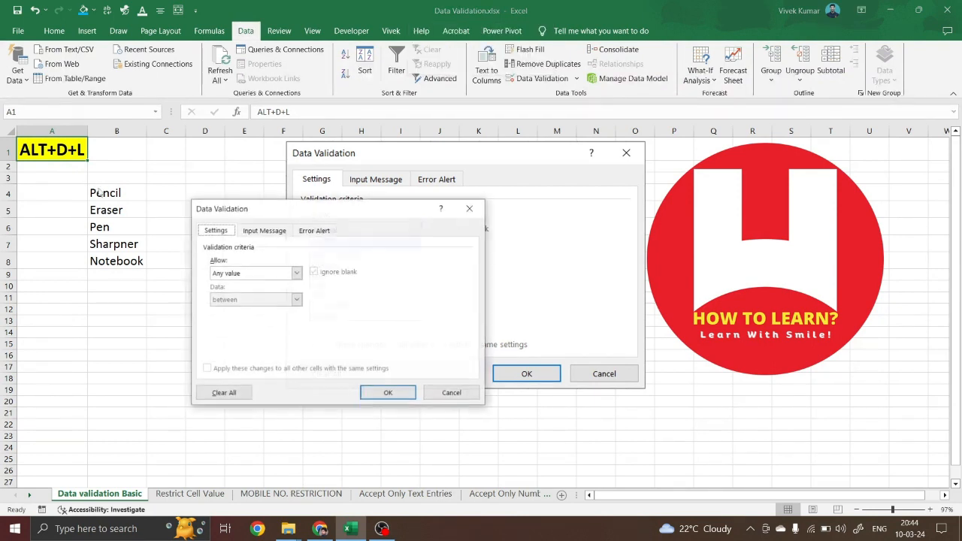
{"action": "key", "text": "l"}
{"action": "left_click_drag", "start_coordinate": [297, 211], "coordinate": [281, 183]}
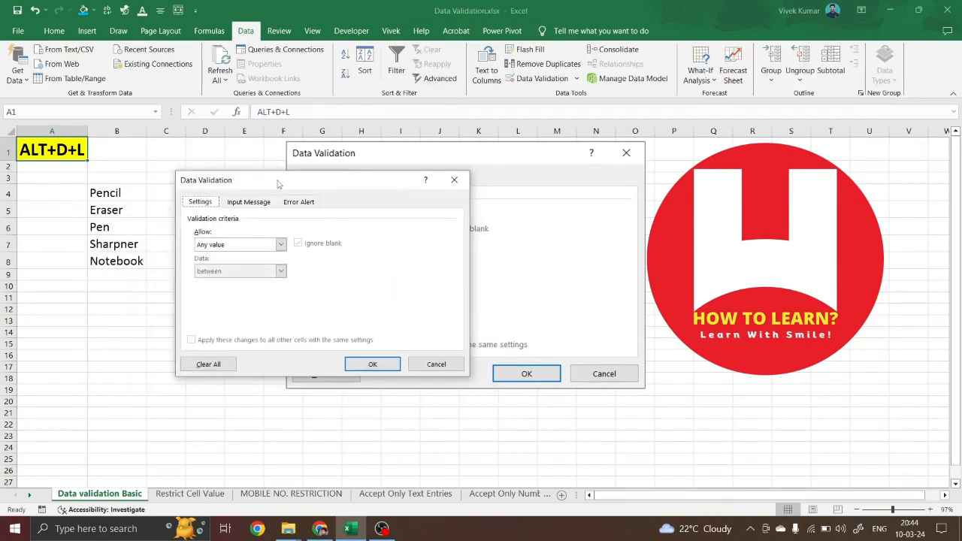
{"action": "left_click", "coordinate": [447, 364]}
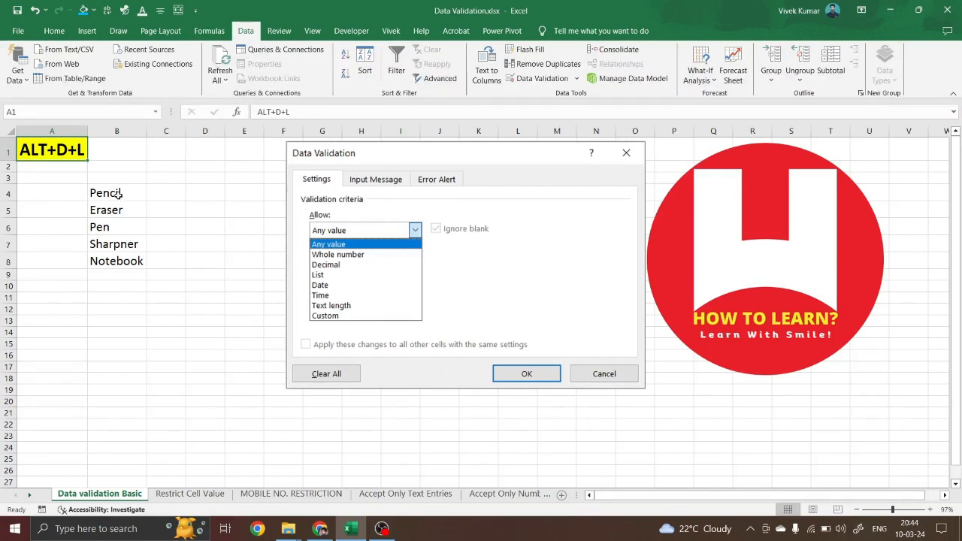
Type the heading 'Item' in C1 and enlarge it to font size 20
{"action": "left_click_drag", "start_coordinate": [116, 195], "coordinate": [114, 260]}
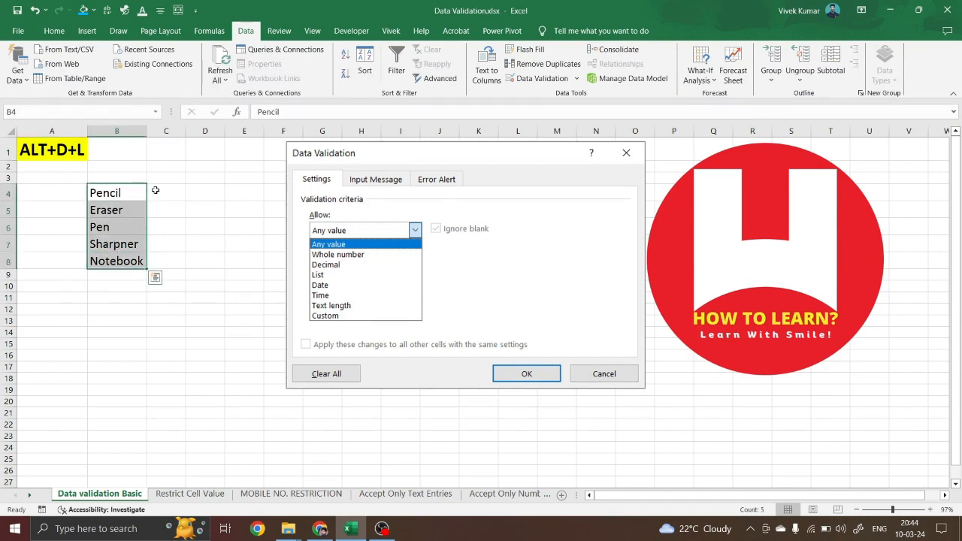
{"action": "left_click", "coordinate": [169, 148]}
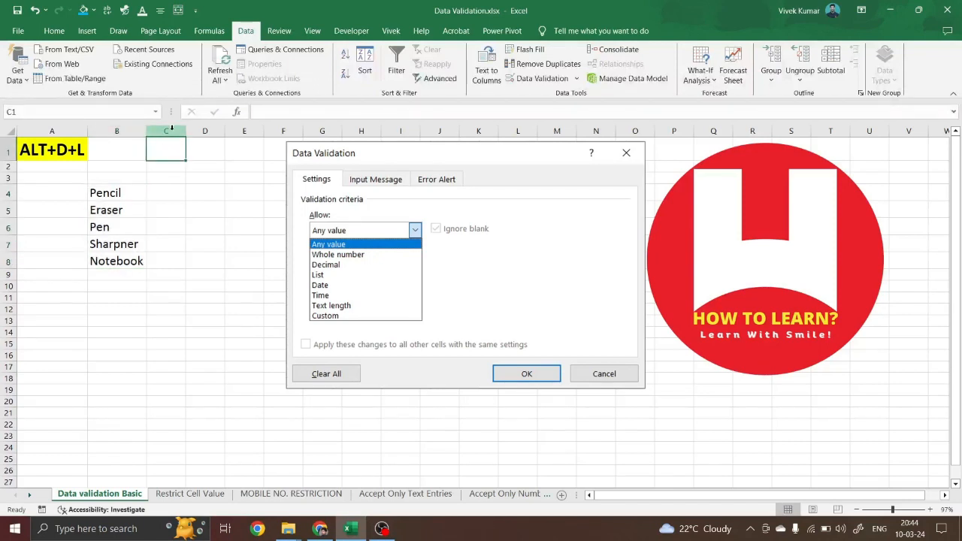
{"action": "type", "text": "Item"}
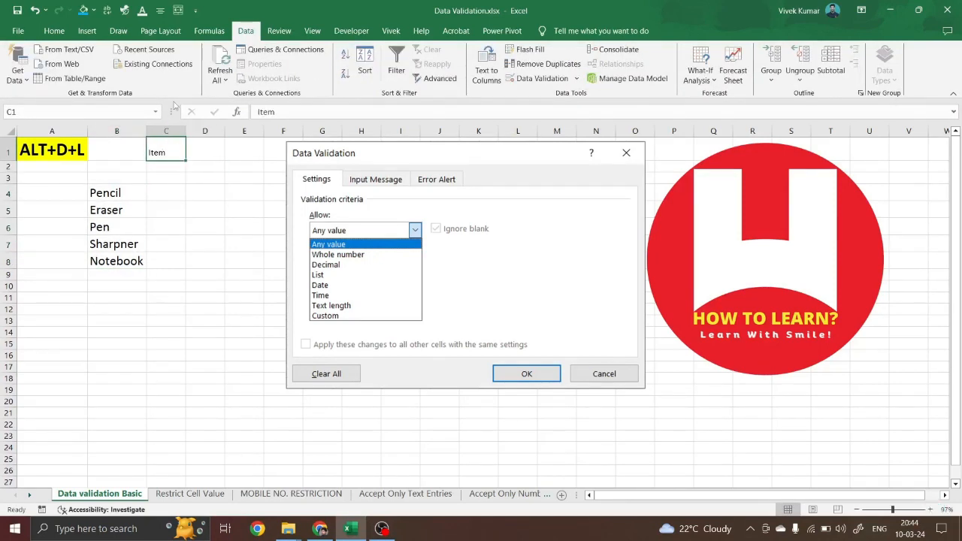
{"action": "left_click", "coordinate": [54, 30]}
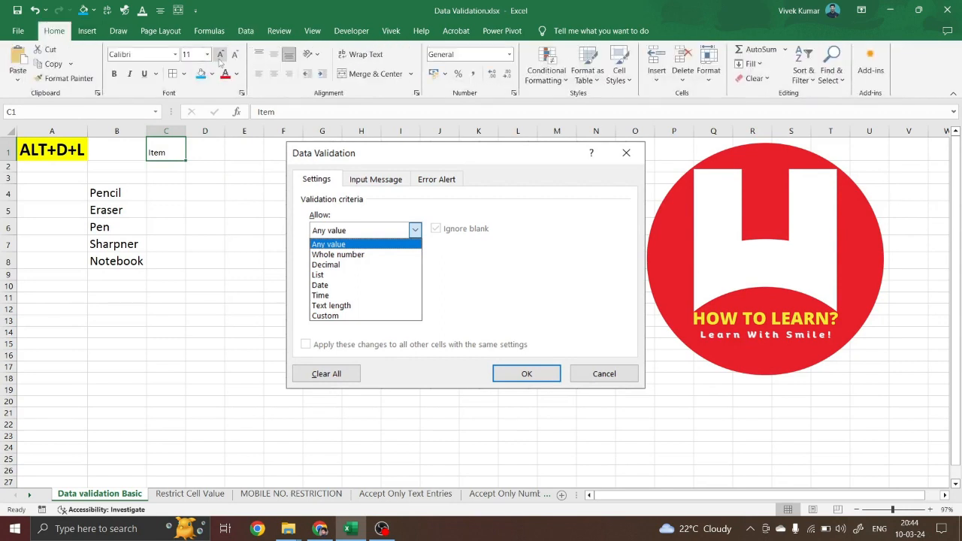
{"action": "left_click", "coordinate": [219, 54]}
{"action": "left_click", "coordinate": [219, 54]}
{"action": "left_click", "coordinate": [220, 54]}
{"action": "left_click", "coordinate": [219, 54]}
{"action": "left_click", "coordinate": [220, 54]}
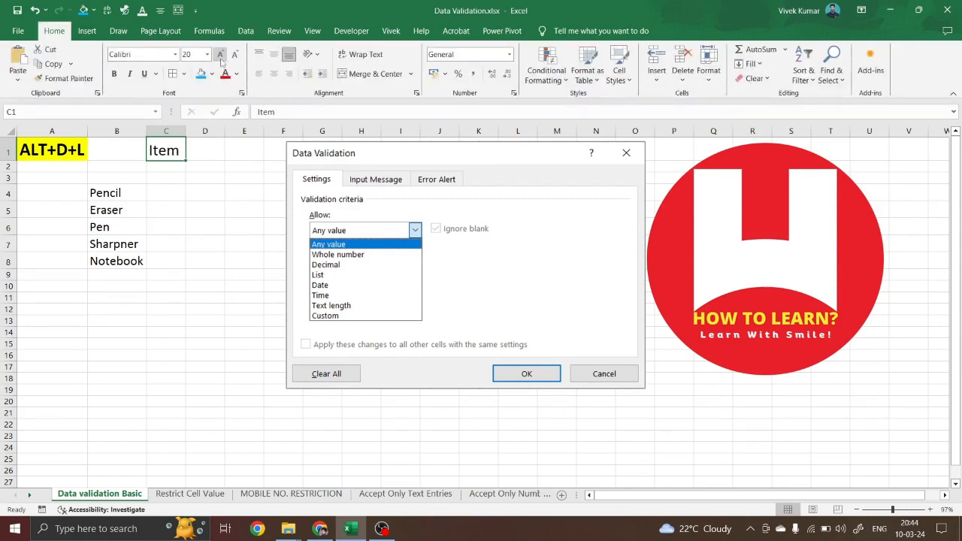
{"action": "left_click", "coordinate": [168, 179]}
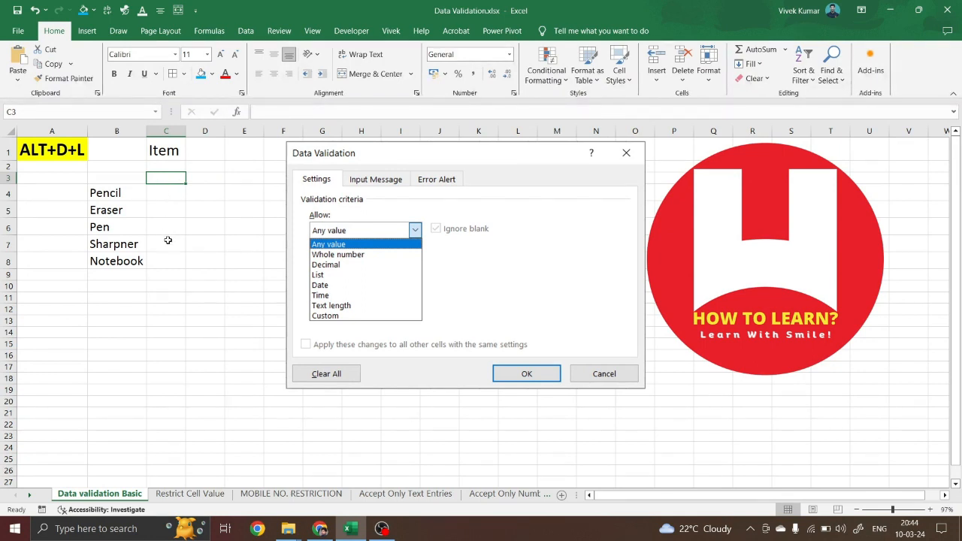
{"action": "left_click", "coordinate": [169, 193]}
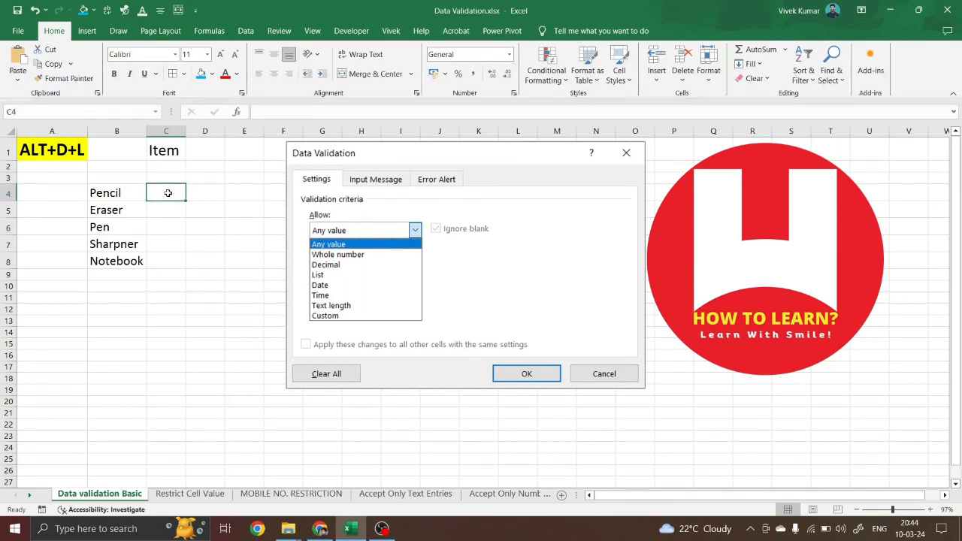
{"action": "type", "text": "Pencil"}
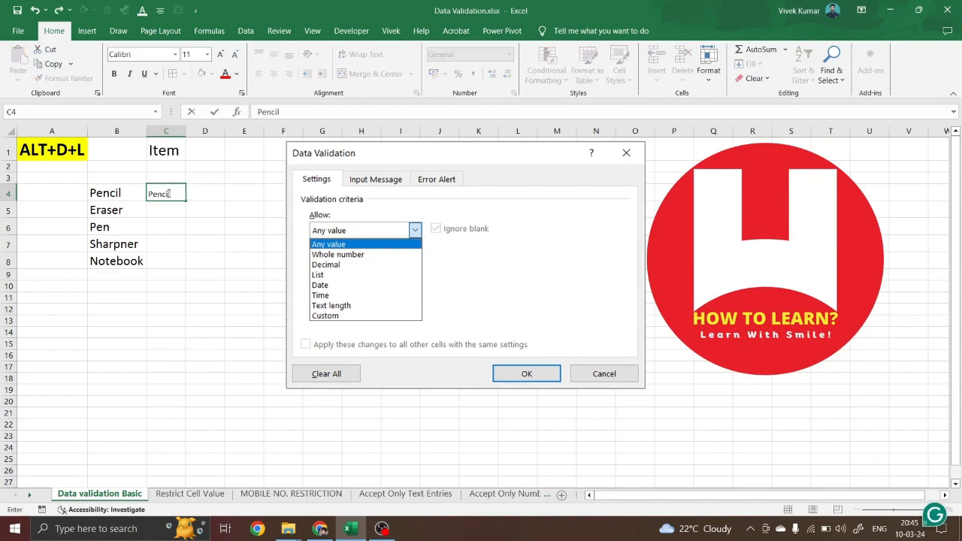
{"action": "key", "text": "Return"}
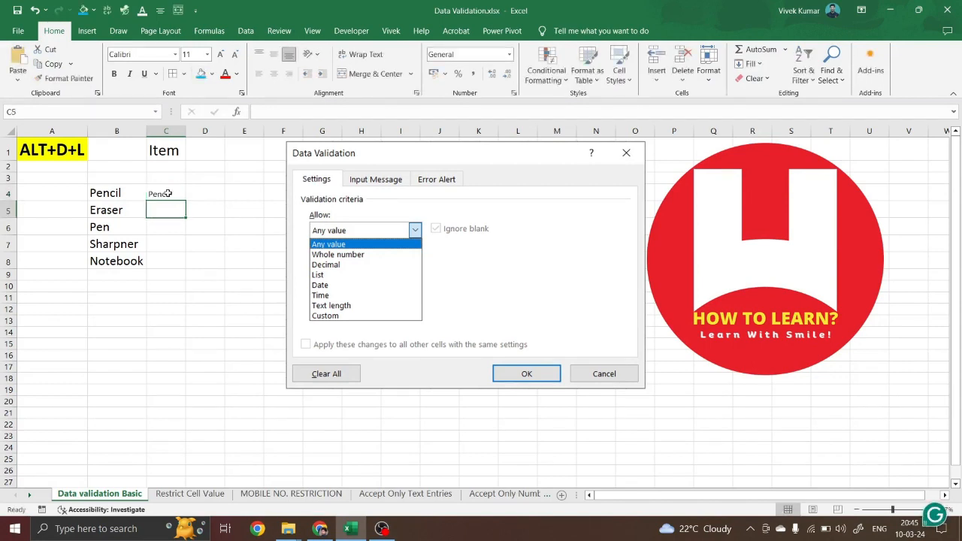
{"action": "type", "text": "Eraser"}
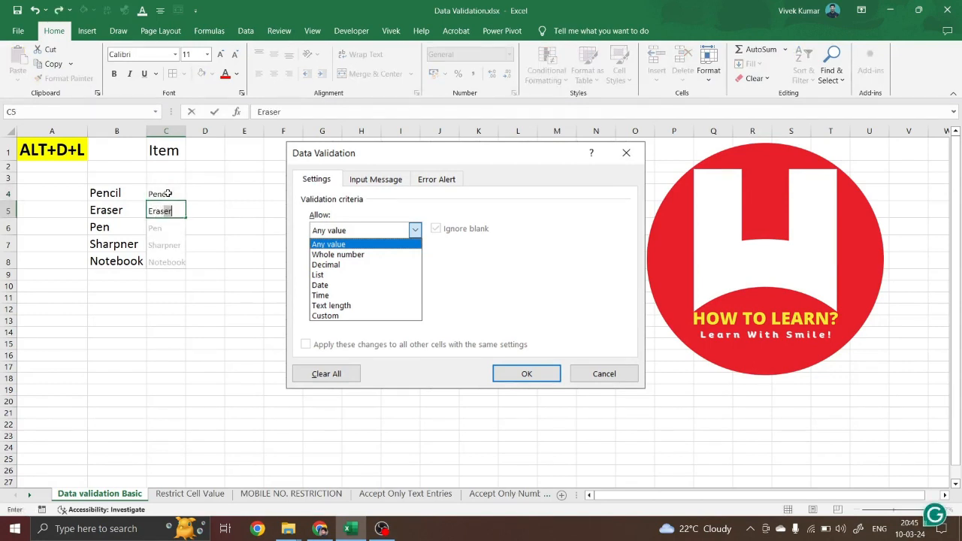
{"action": "key", "text": "Return"}
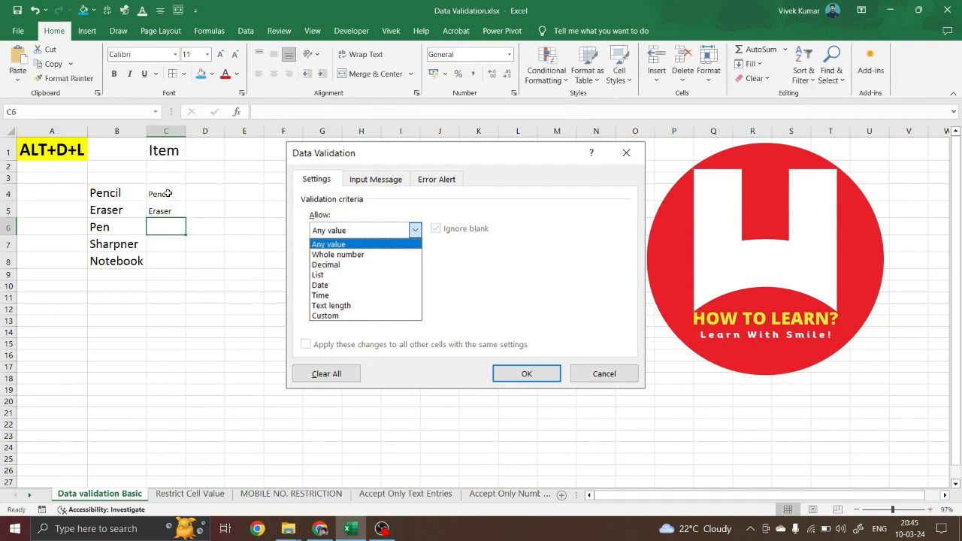
{"action": "left_click_drag", "start_coordinate": [169, 193], "coordinate": [170, 211]}
{"action": "key", "text": "Delete"}
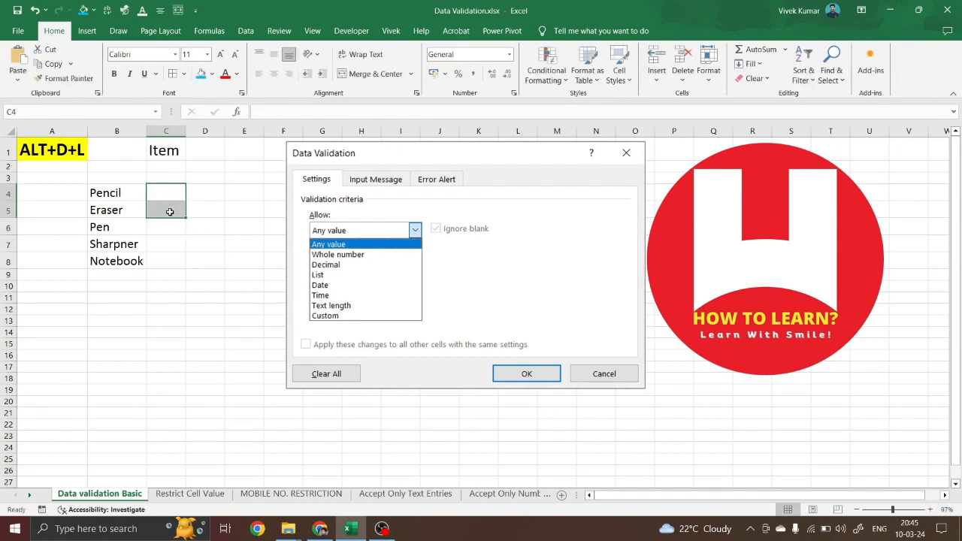
{"action": "left_click_drag", "start_coordinate": [166, 167], "coordinate": [158, 375]}
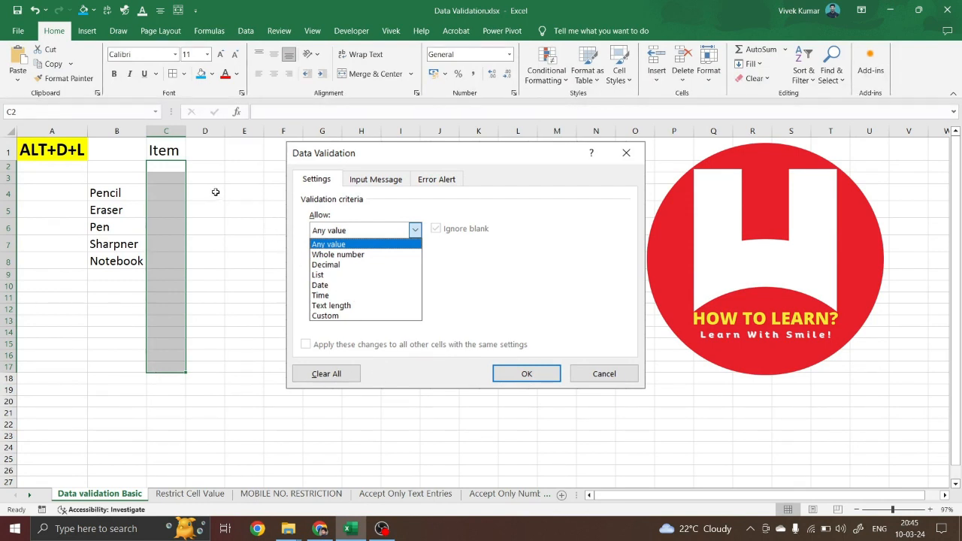
Give C2:C17 List validation sourced from the column B item names (B4:B8)
{"action": "left_click", "coordinate": [165, 167]}
{"action": "left_click_drag", "start_coordinate": [165, 167], "coordinate": [158, 366]}
{"action": "key", "text": "alt+d"}
{"action": "key", "text": "l"}
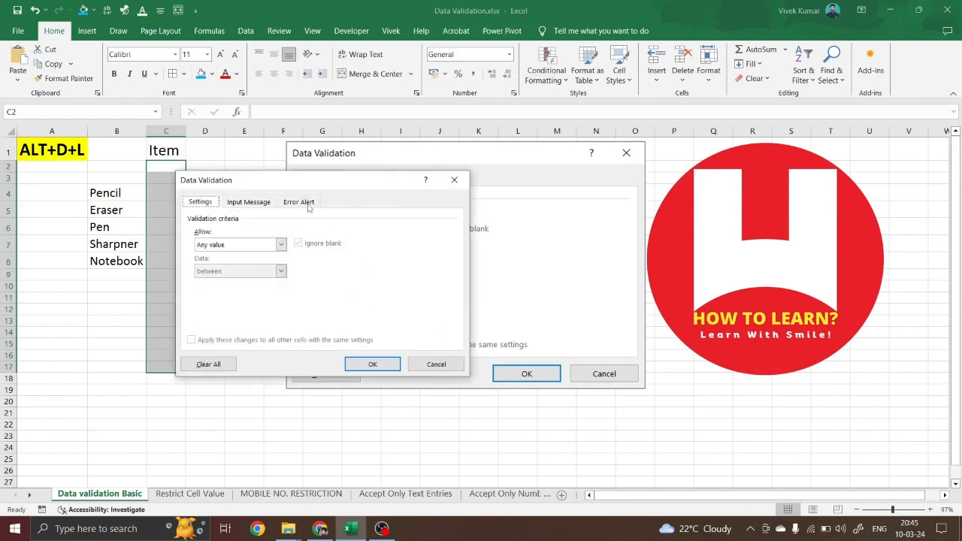
{"action": "left_click_drag", "start_coordinate": [301, 185], "coordinate": [389, 174]}
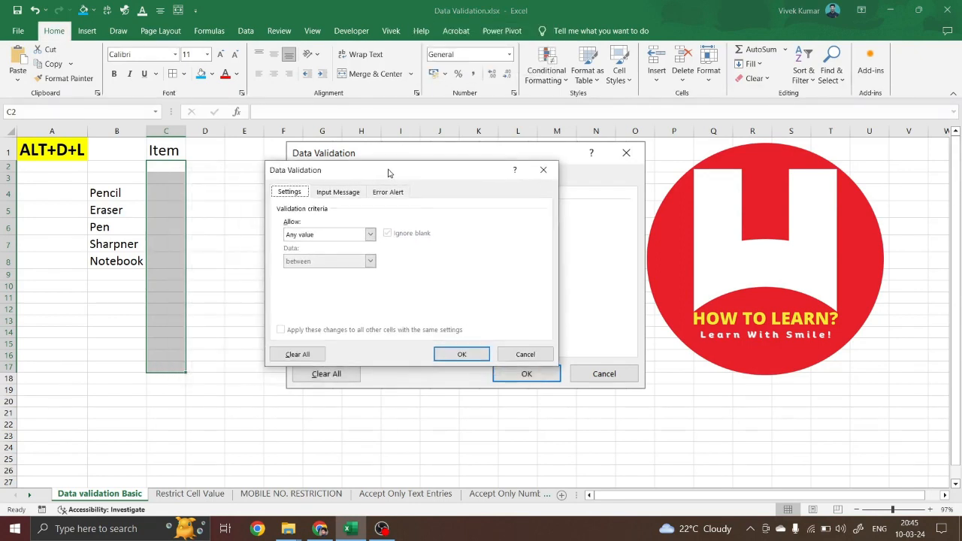
{"action": "left_click", "coordinate": [370, 235]}
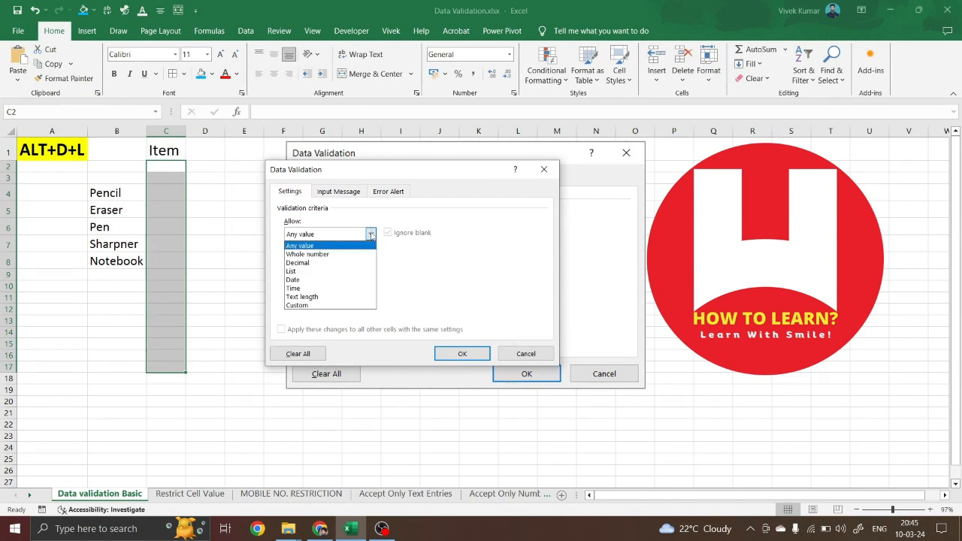
{"action": "left_click", "coordinate": [303, 272]}
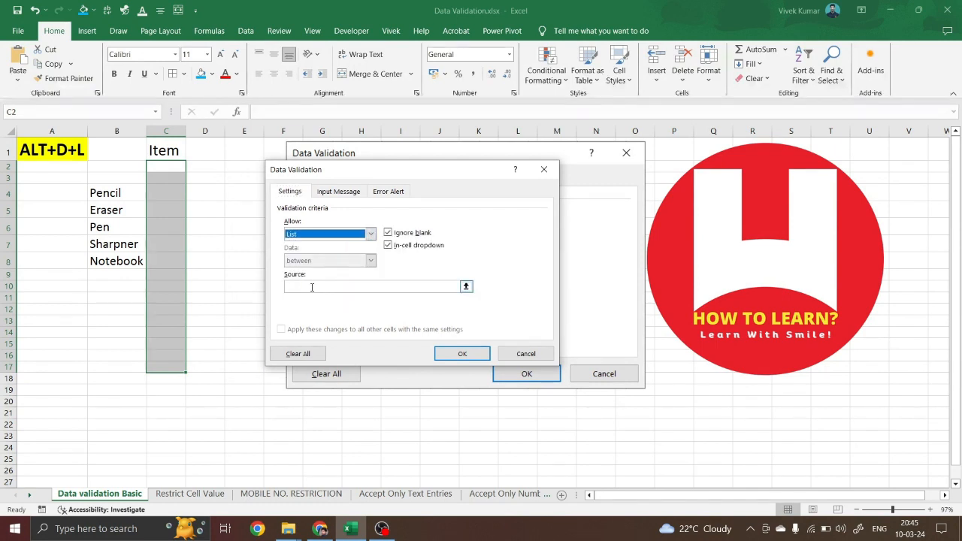
{"action": "left_click", "coordinate": [312, 287]}
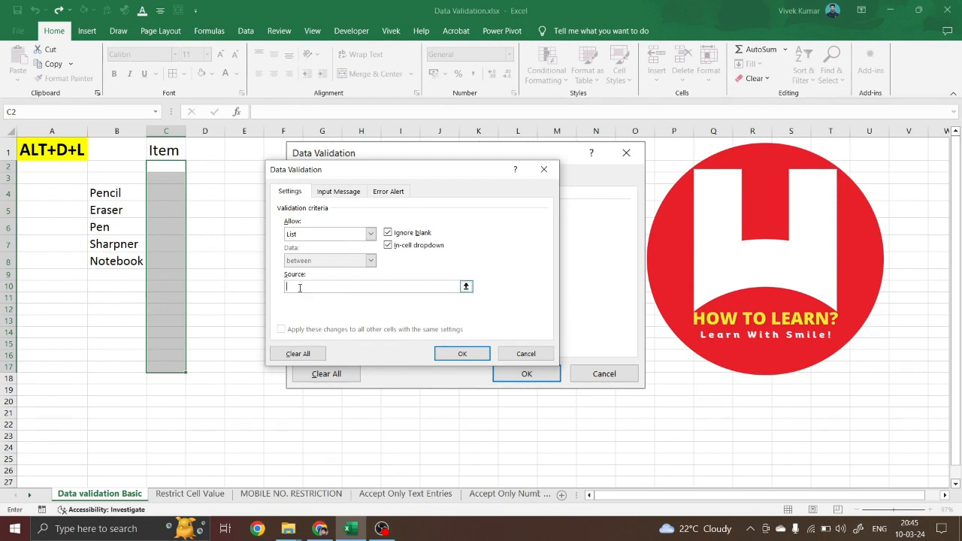
{"action": "left_click_drag", "start_coordinate": [117, 194], "coordinate": [113, 263]}
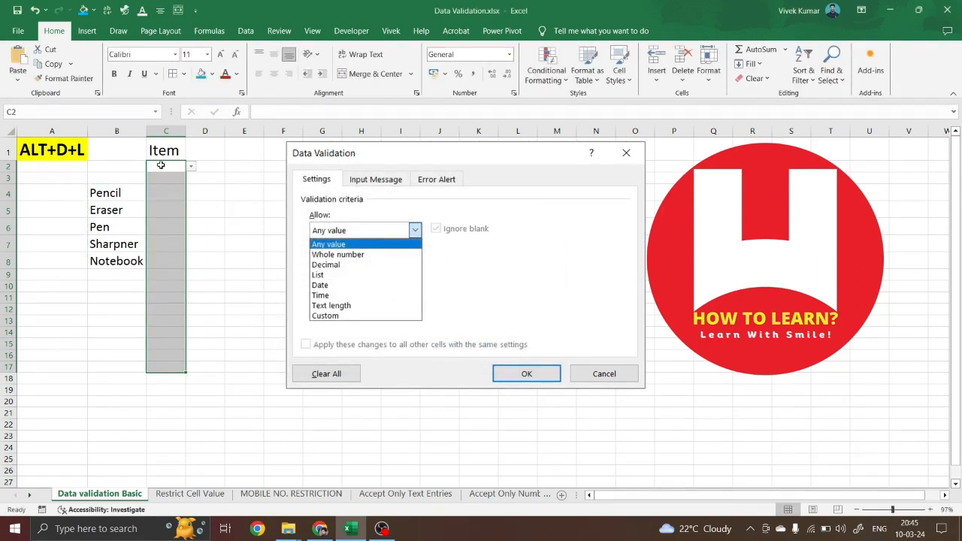
Pick Eraser in C2 and Sharpner in C3 from their item dropdowns
{"action": "left_click", "coordinate": [163, 165]}
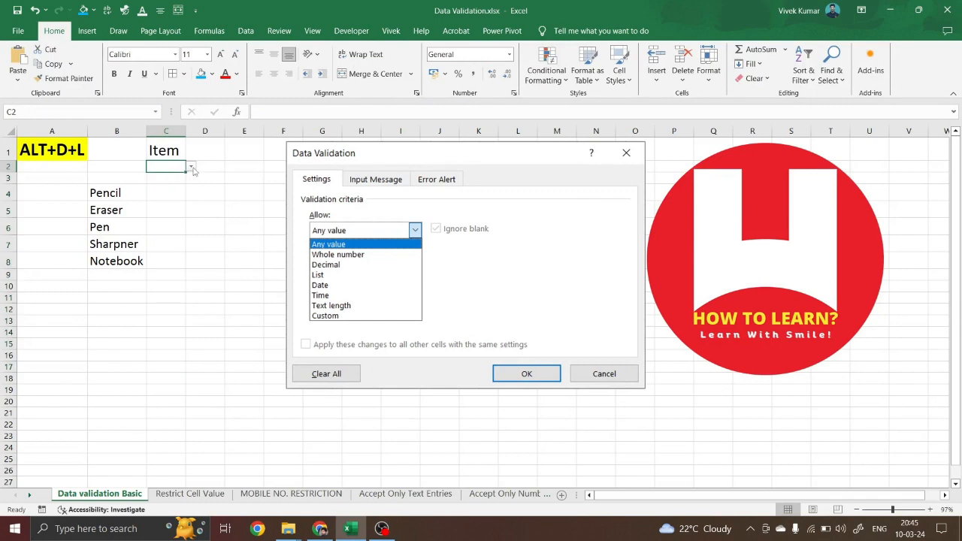
{"action": "scroll", "coordinate": [193, 171], "scroll_direction": "up", "scroll_amount": 8}
{"action": "scroll", "coordinate": [192, 168], "scroll_direction": "up", "scroll_amount": 1}
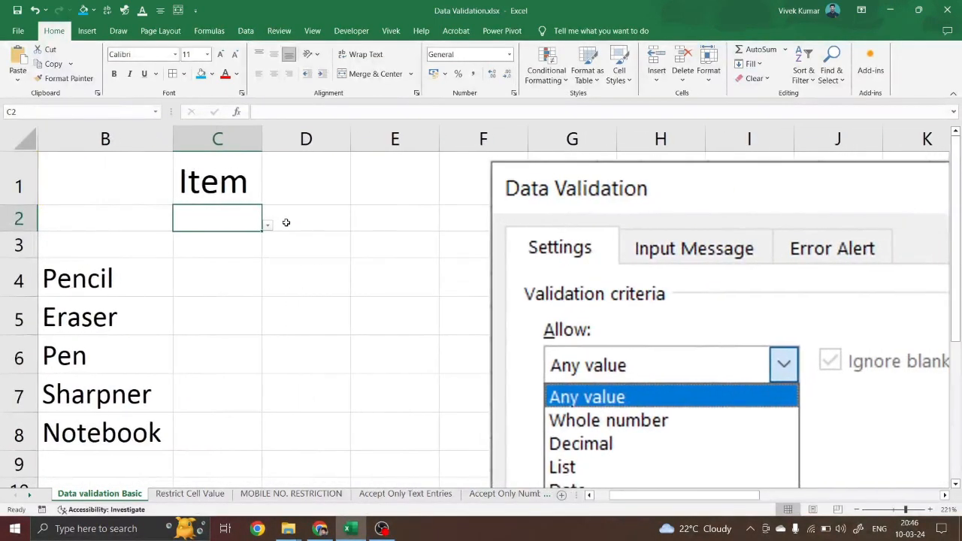
{"action": "left_click", "coordinate": [242, 243]}
{"action": "left_click", "coordinate": [238, 278]}
{"action": "left_click", "coordinate": [239, 320]}
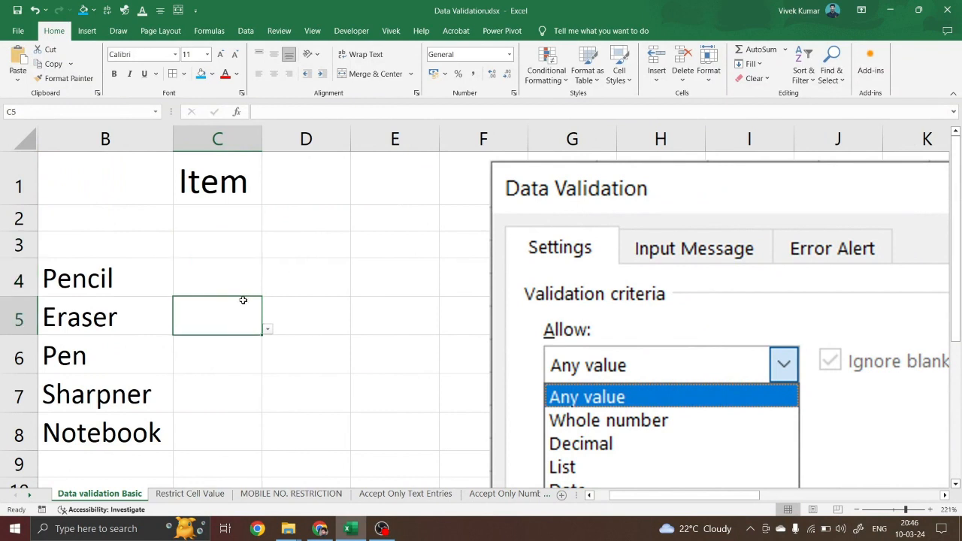
{"action": "left_click", "coordinate": [238, 216]}
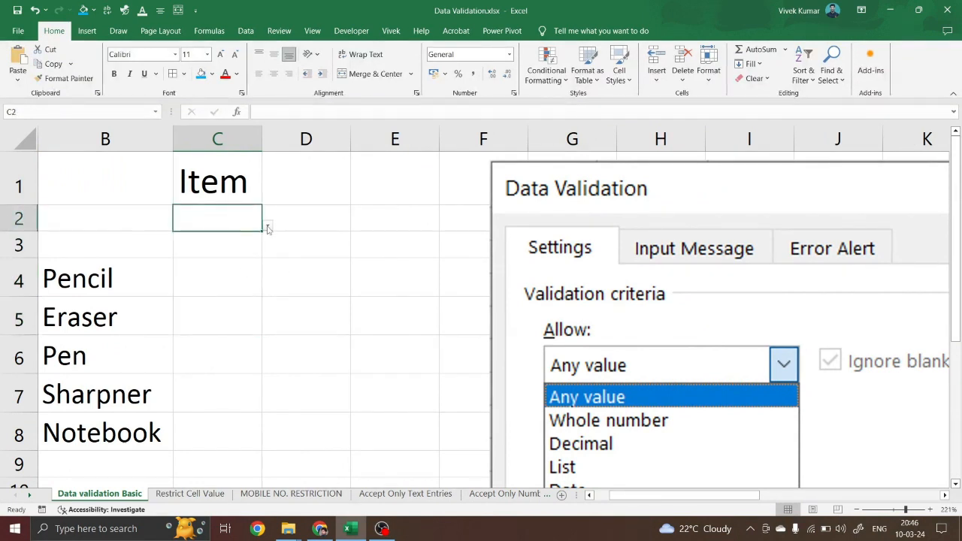
{"action": "left_click", "coordinate": [268, 228]}
{"action": "left_click", "coordinate": [203, 259]}
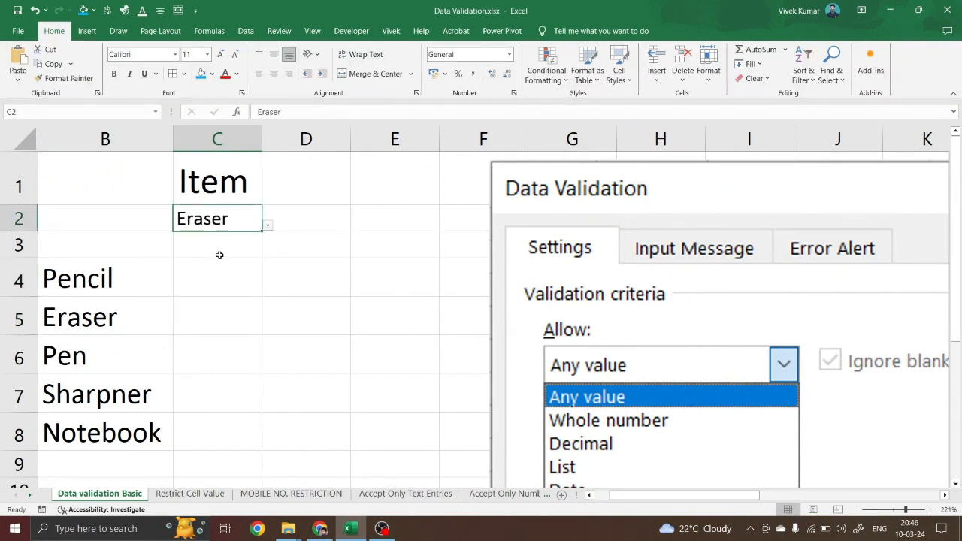
{"action": "left_click", "coordinate": [220, 256]}
{"action": "left_click", "coordinate": [267, 253]}
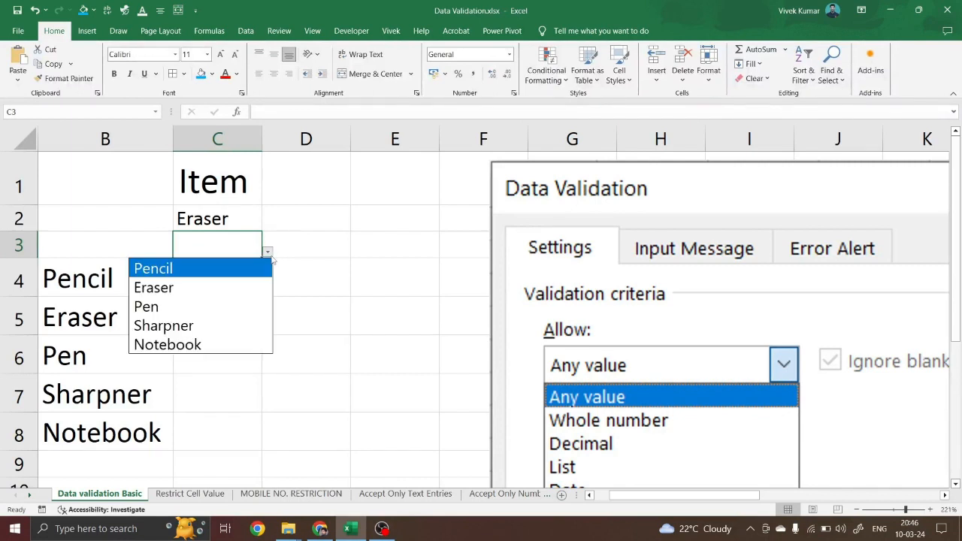
{"action": "left_click", "coordinate": [224, 326]}
Pick Sharpner in C4 and Notebook in C5 from their item dropdowns
{"action": "left_click", "coordinate": [240, 282]}
{"action": "left_click", "coordinate": [268, 292]}
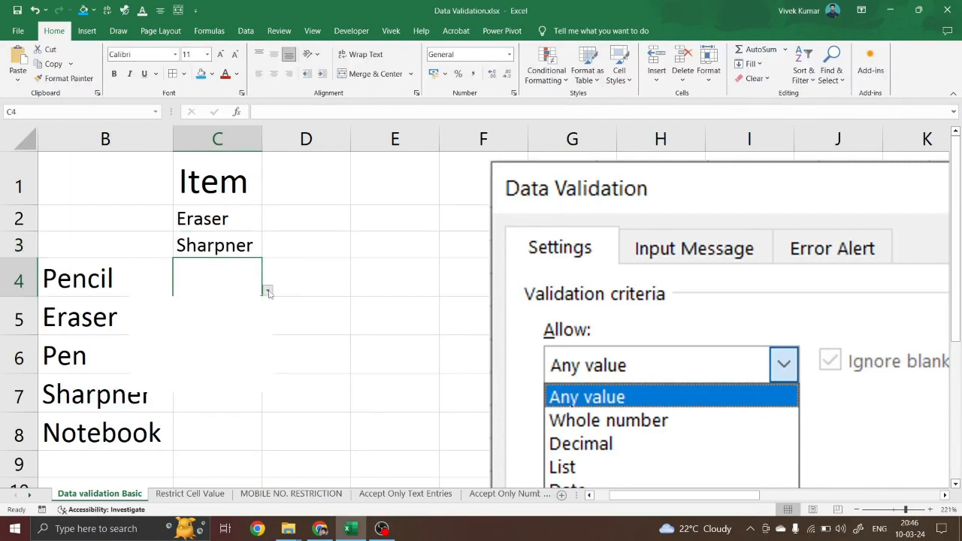
{"action": "left_click", "coordinate": [200, 367]}
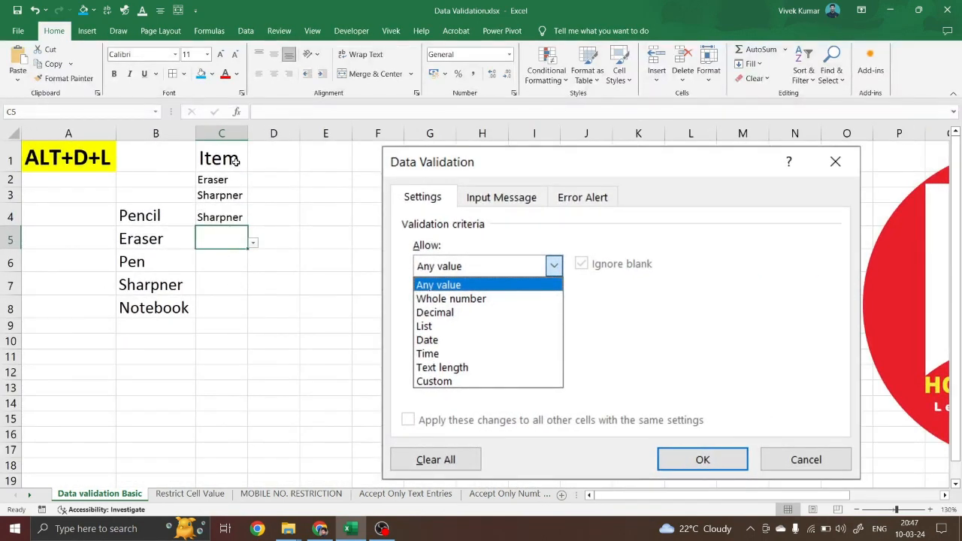
{"action": "left_click", "coordinate": [255, 243]}
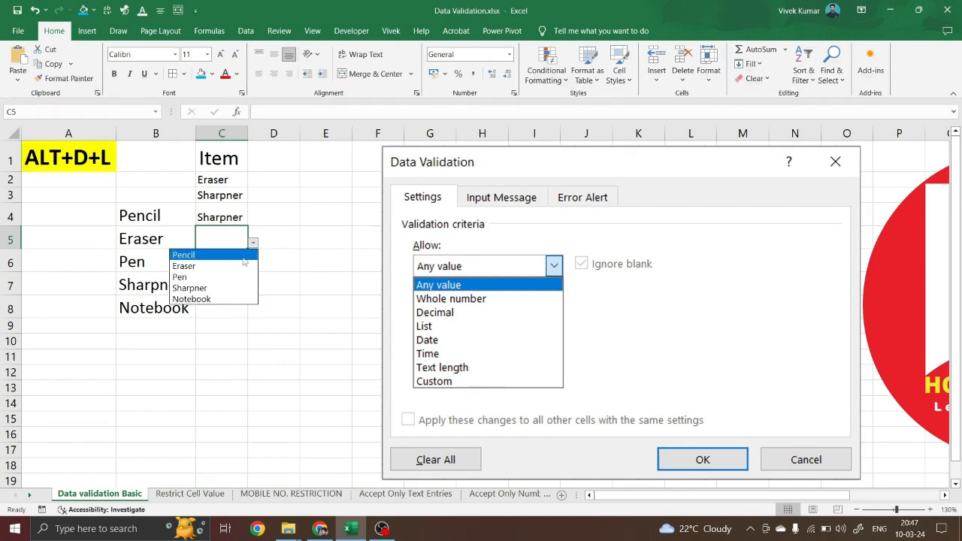
{"action": "left_click", "coordinate": [220, 297]}
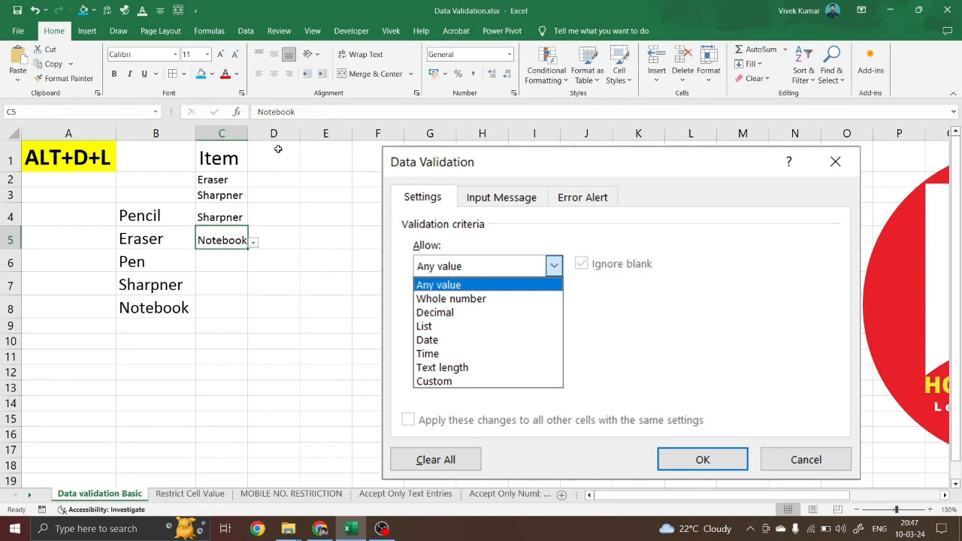
Widen column C slightly, change C2 to Sharpner, and select C2:C5
{"action": "left_click_drag", "start_coordinate": [247, 133], "coordinate": [263, 133]}
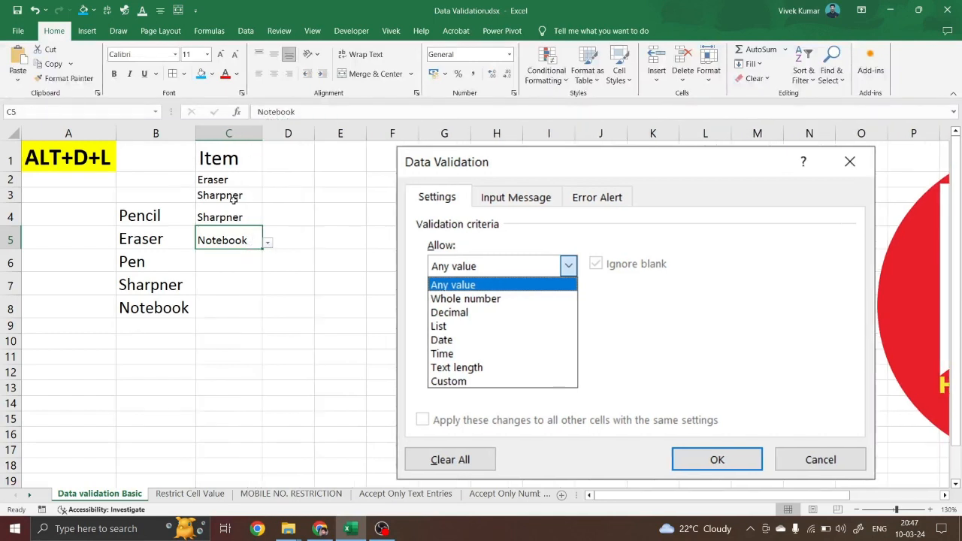
{"action": "left_click", "coordinate": [231, 181]}
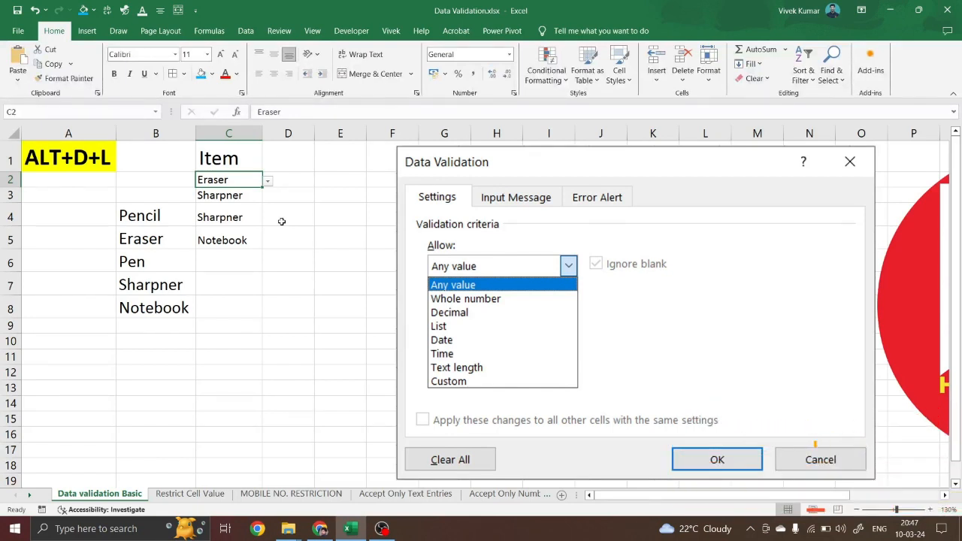
{"action": "left_click", "coordinate": [267, 182]}
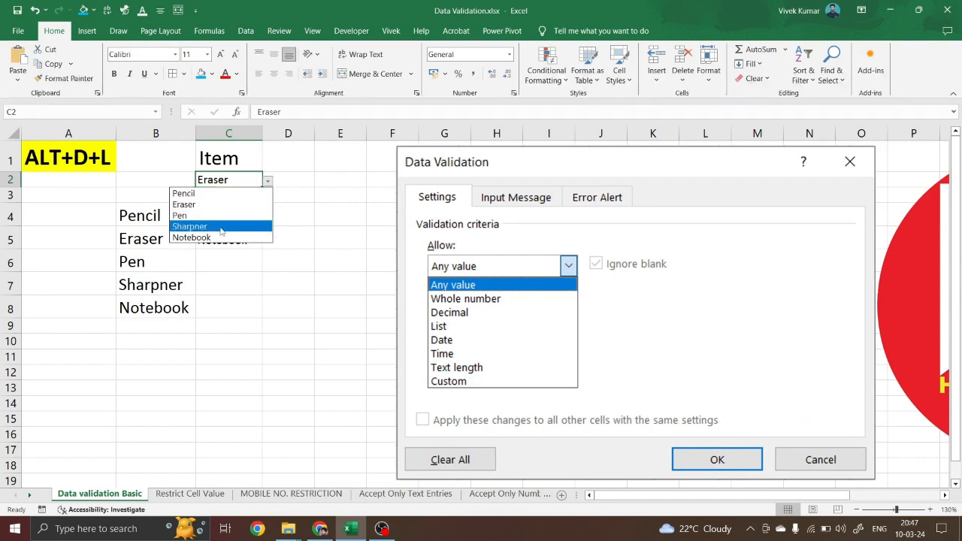
{"action": "left_click", "coordinate": [221, 227]}
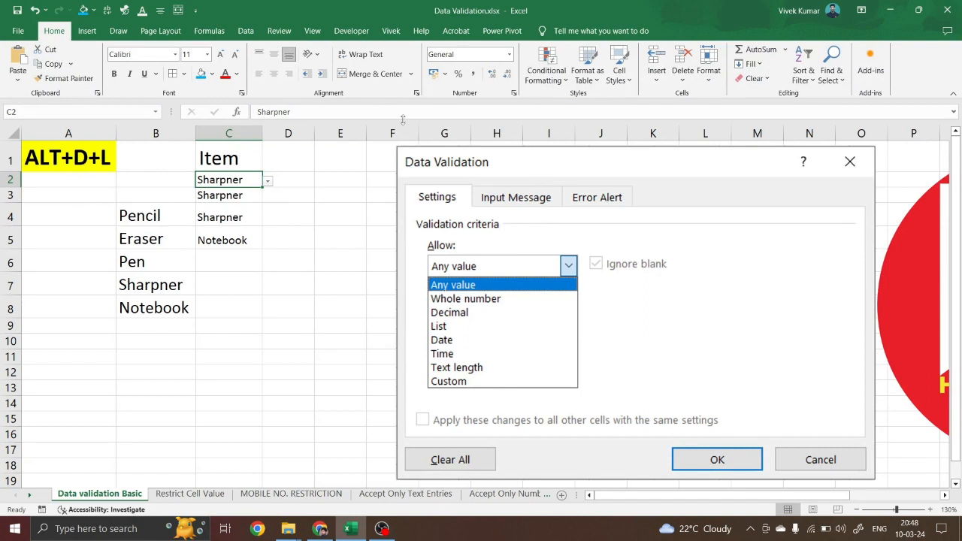
{"action": "left_click", "coordinate": [249, 32]}
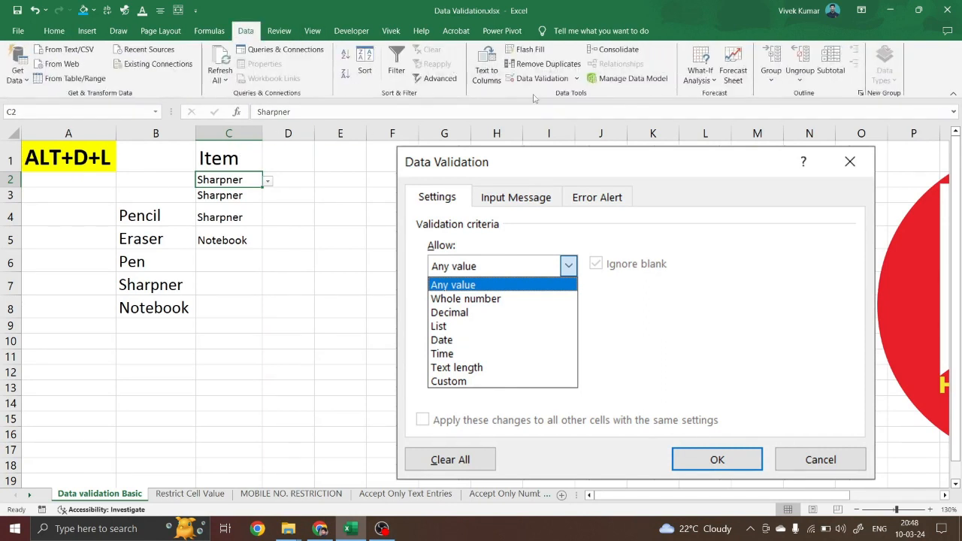
{"action": "left_click", "coordinate": [68, 162]}
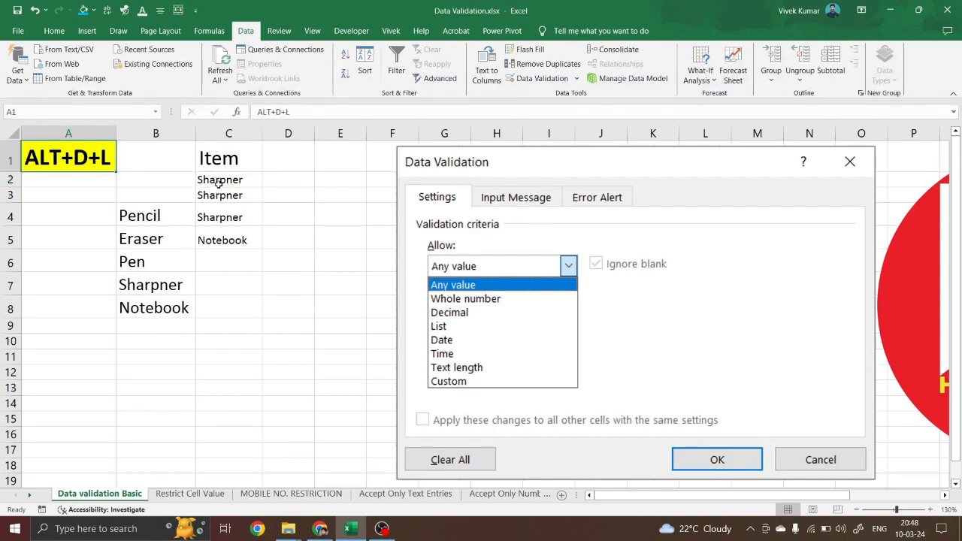
{"action": "left_click_drag", "start_coordinate": [216, 183], "coordinate": [218, 240]}
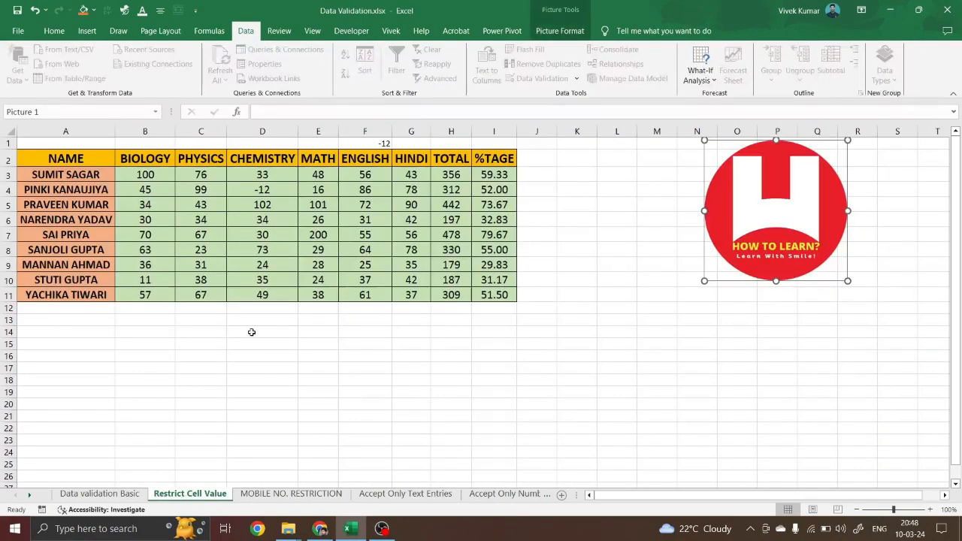
Clear the stray -12 from cell F1
{"action": "scroll", "coordinate": [252, 332], "scroll_direction": "up", "scroll_amount": 3, "text": "ctrl"}
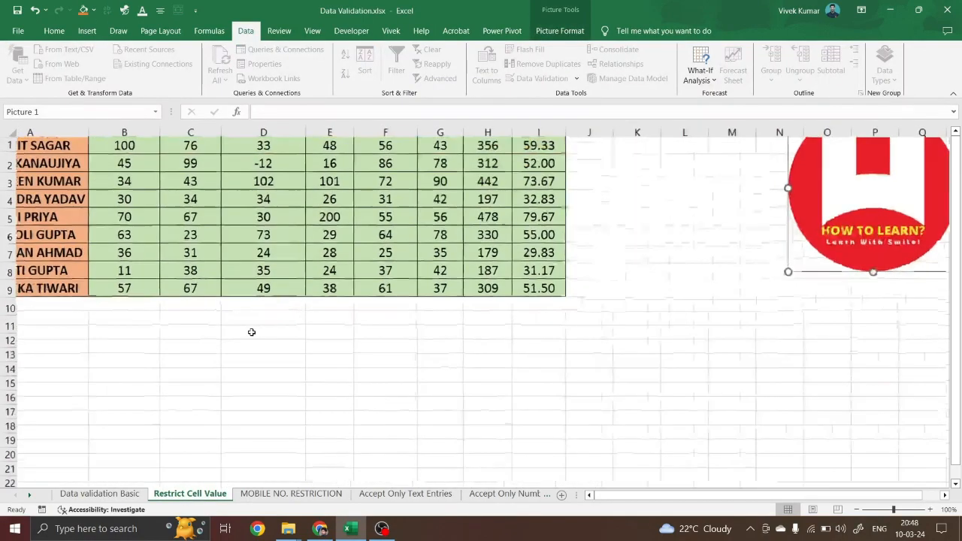
{"action": "scroll", "coordinate": [251, 333], "scroll_direction": "up", "scroll_amount": 2}
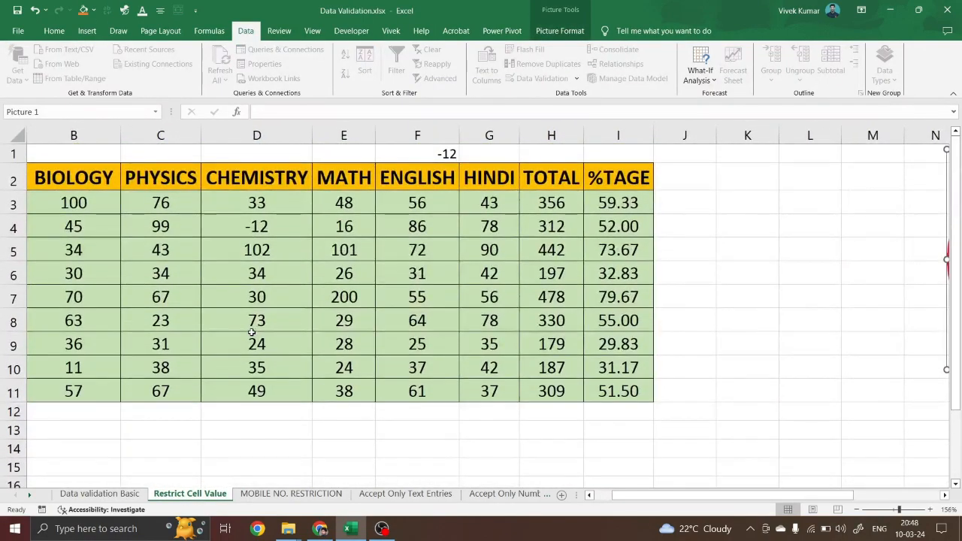
{"action": "scroll", "coordinate": [252, 332], "scroll_direction": "down", "scroll_amount": 2, "text": "ctrl"}
{"action": "left_click", "coordinate": [393, 150]}
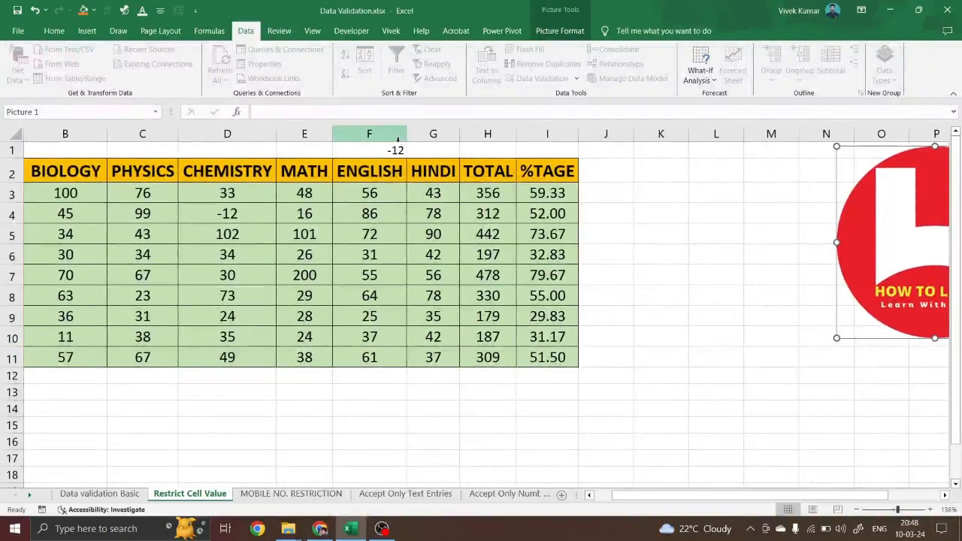
{"action": "key", "text": "Delete"}
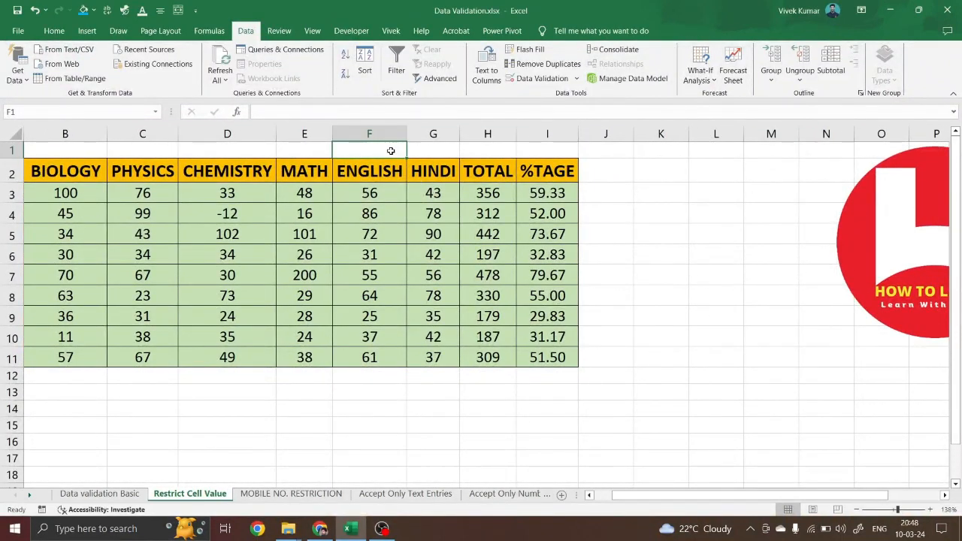
Change D4's Chemistry mark from -12 to 43
{"action": "left_click_drag", "start_coordinate": [83, 197], "coordinate": [432, 360]}
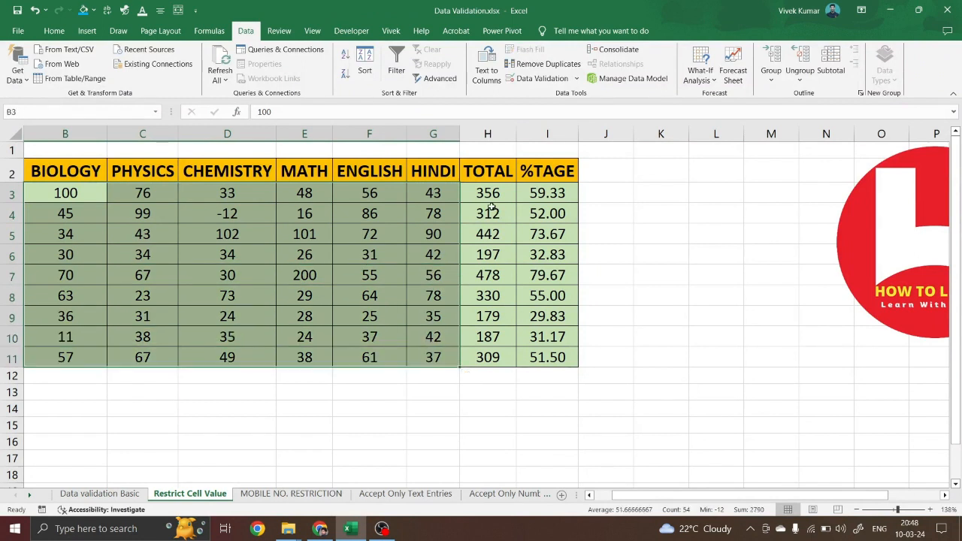
{"action": "left_click", "coordinate": [167, 233]}
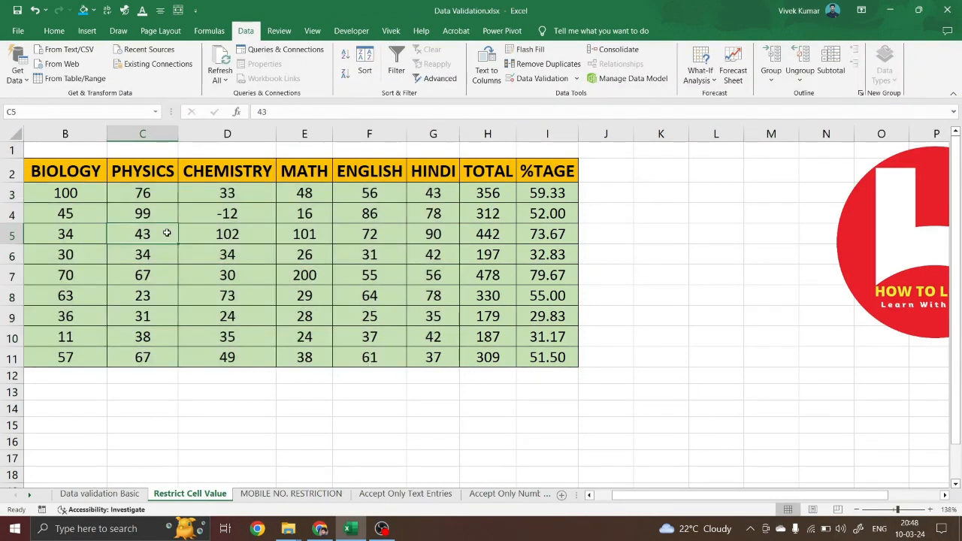
{"action": "left_click", "coordinate": [228, 213]}
{"action": "double_click", "coordinate": [227, 214]}
{"action": "key", "text": "BackSpace"}
{"action": "key", "text": "BackSpace"}
{"action": "key", "text": "BackSpace"}
{"action": "type", "text": "43"}
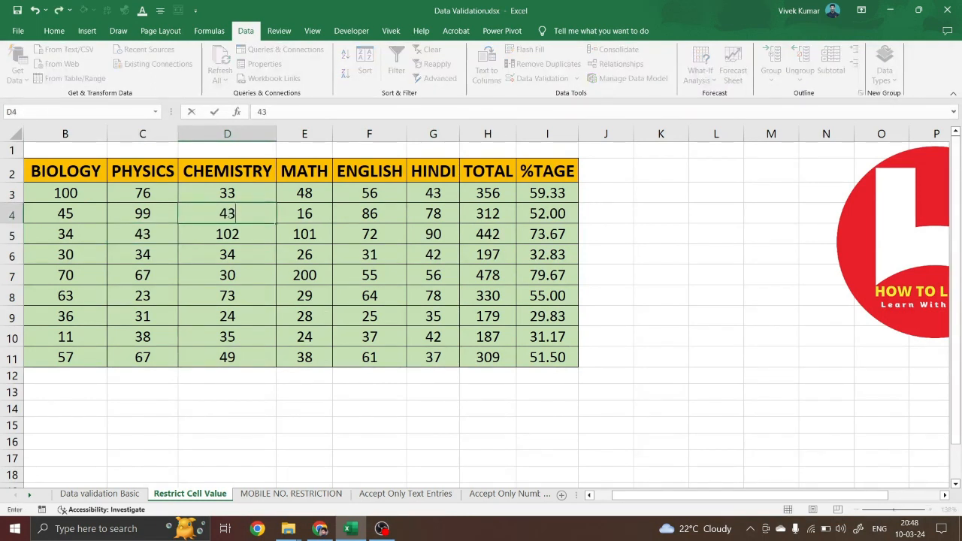
{"action": "key", "text": "Return"}
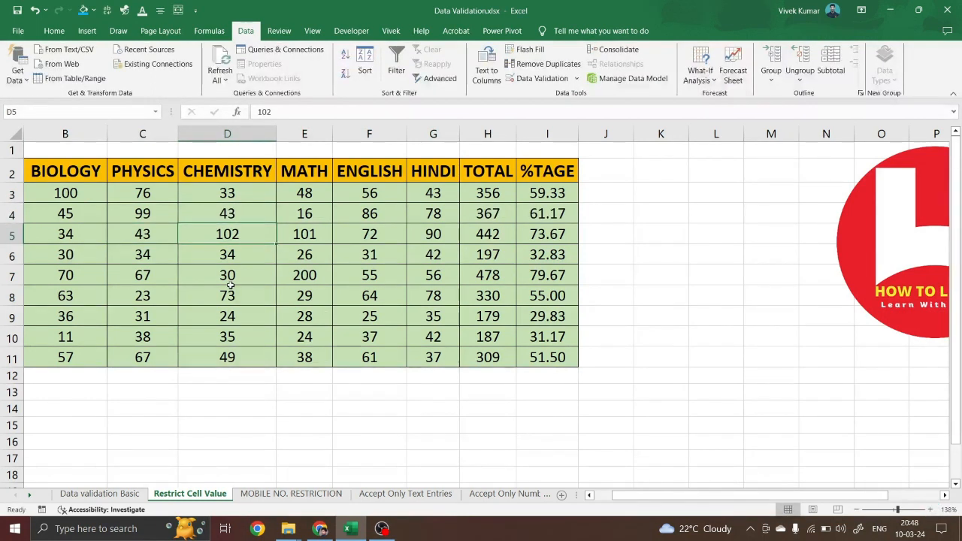
Check the Total and percentage formulas, then select the marks B3:G11
{"action": "left_click_drag", "start_coordinate": [83, 194], "coordinate": [415, 358]}
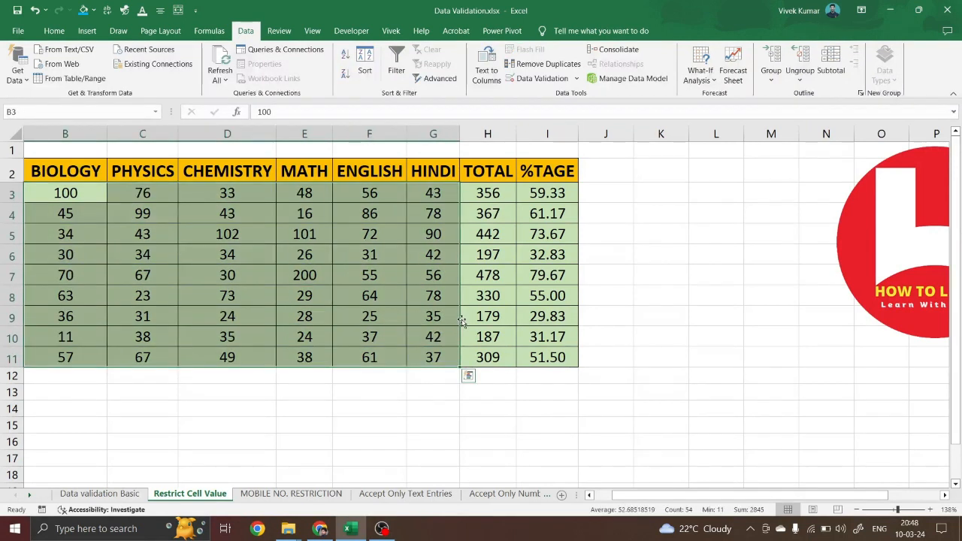
{"action": "left_click", "coordinate": [489, 197]}
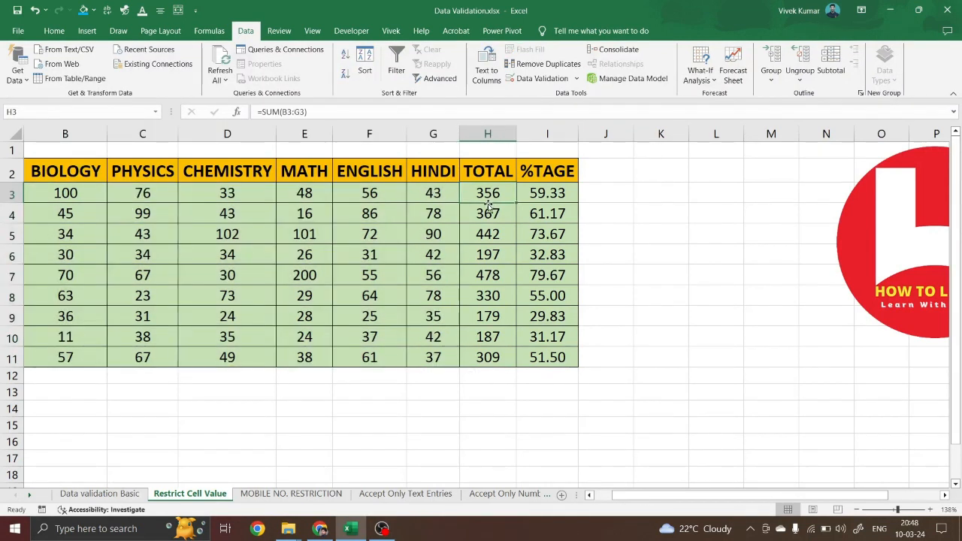
{"action": "left_click", "coordinate": [546, 213]}
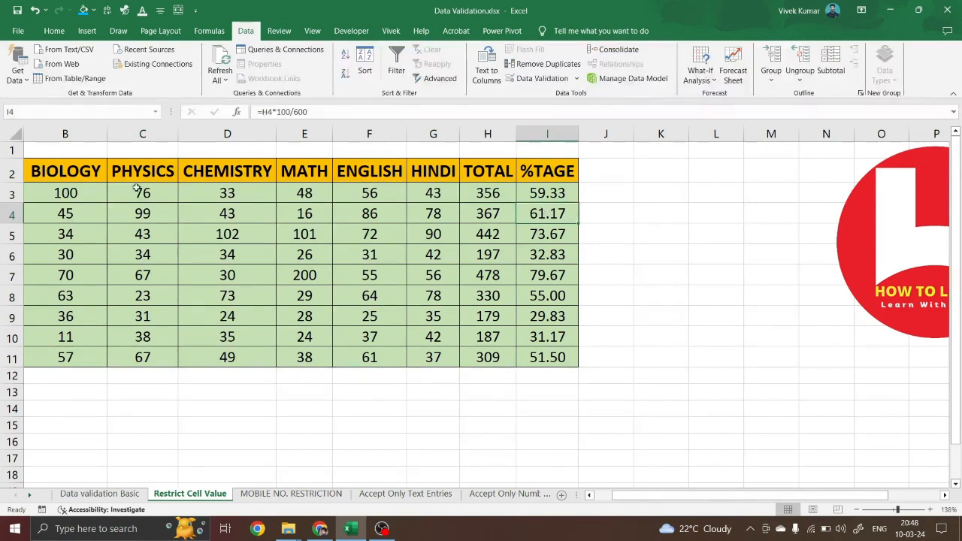
{"action": "left_click_drag", "start_coordinate": [81, 193], "coordinate": [471, 345]}
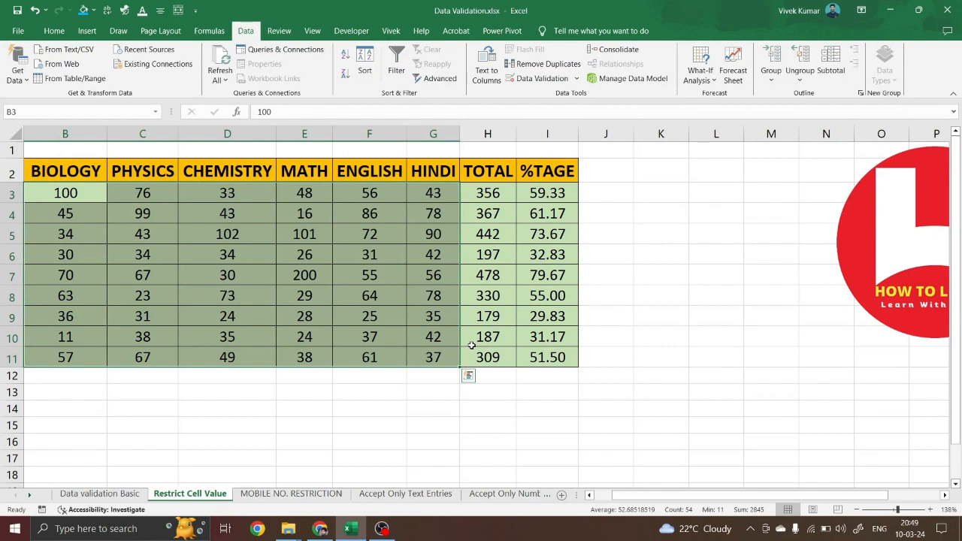
Enter 100 in B1 and fill it across row 1 to G1
{"action": "left_click", "coordinate": [77, 147]}
{"action": "type", "text": "1000"}
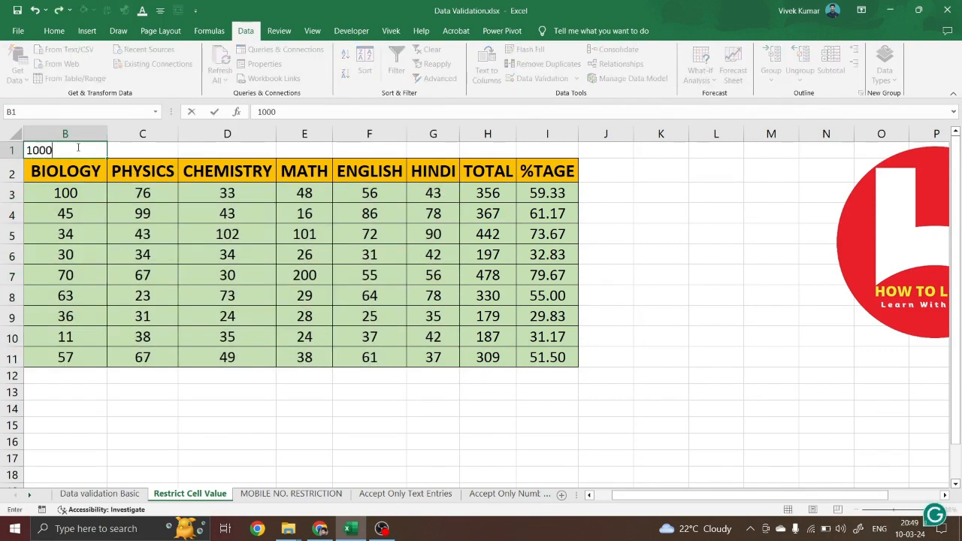
{"action": "key", "text": "BackSpace"}
{"action": "key", "text": "ctrl+Return"}
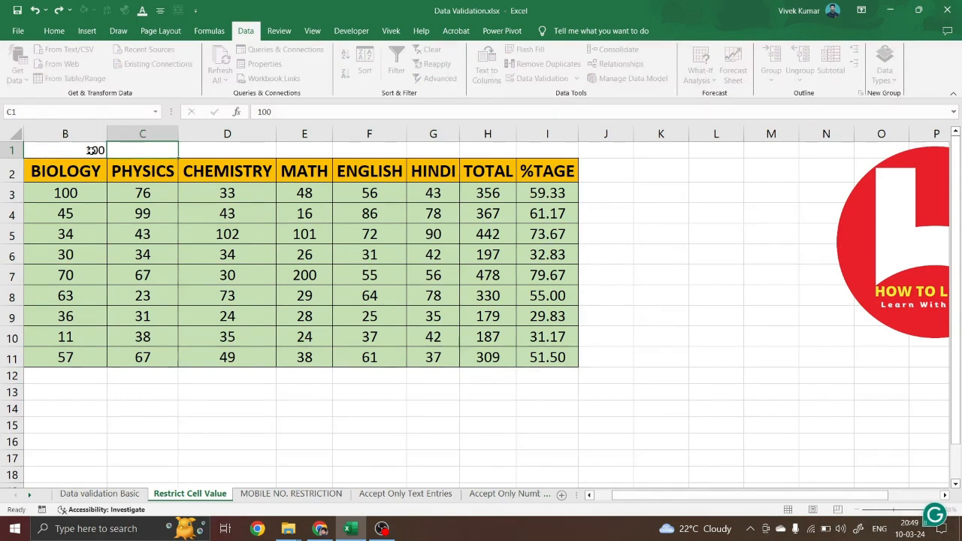
{"action": "left_click_drag", "start_coordinate": [109, 157], "coordinate": [442, 165]}
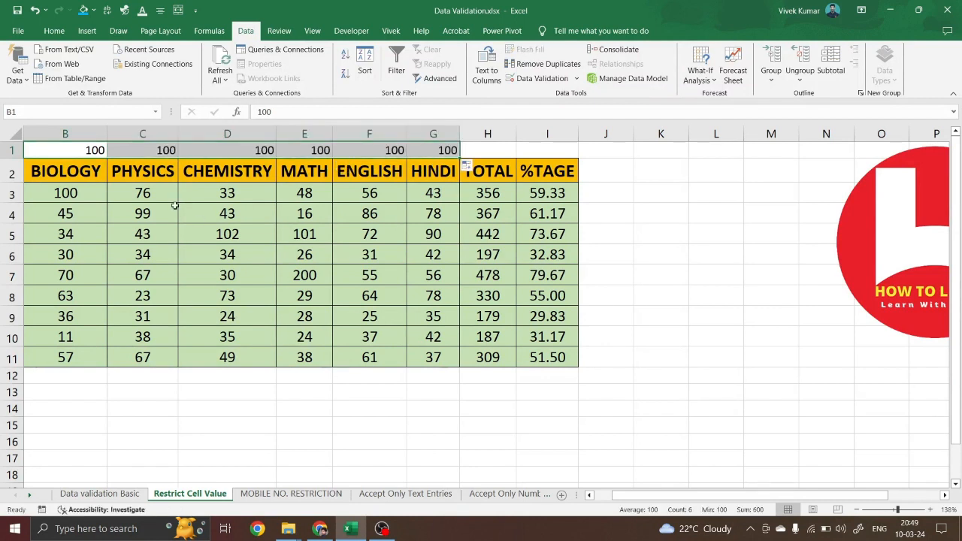
Format the row 1 values at size 16, bold, centred horizontally and vertically
{"action": "left_click", "coordinate": [54, 31]}
{"action": "left_click", "coordinate": [220, 54]}
{"action": "left_click", "coordinate": [220, 54]}
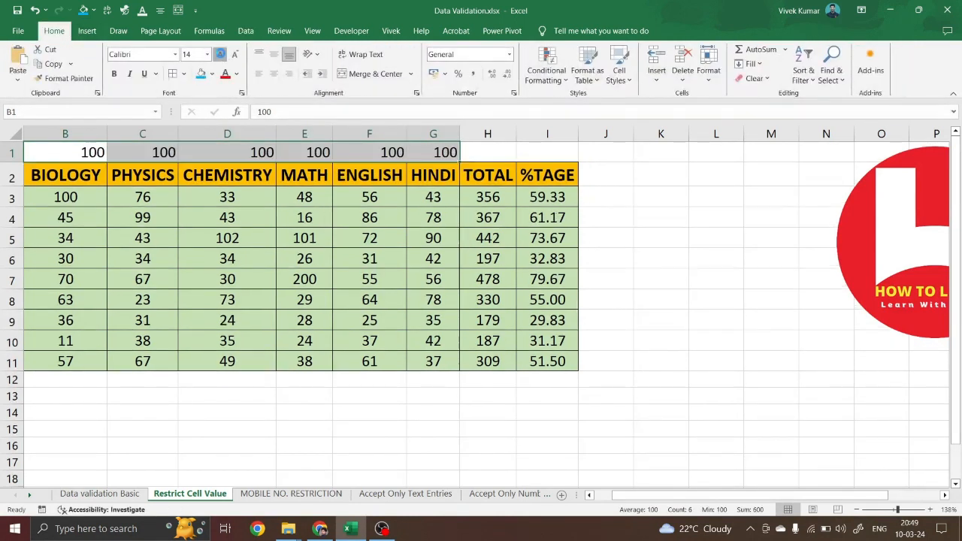
{"action": "left_click", "coordinate": [221, 54]}
{"action": "left_click", "coordinate": [114, 73]}
{"action": "left_click", "coordinate": [274, 74]}
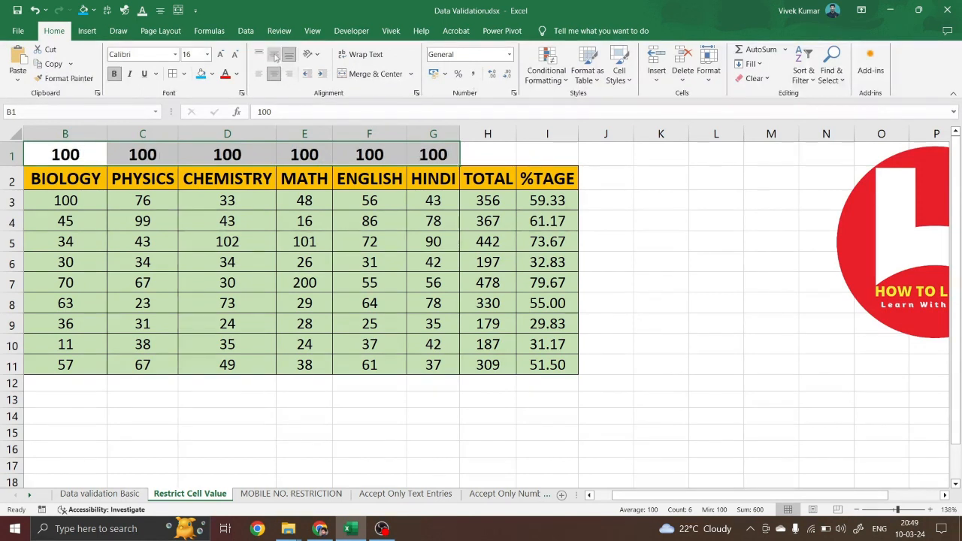
{"action": "left_click", "coordinate": [274, 55]}
{"action": "left_click", "coordinate": [342, 439]}
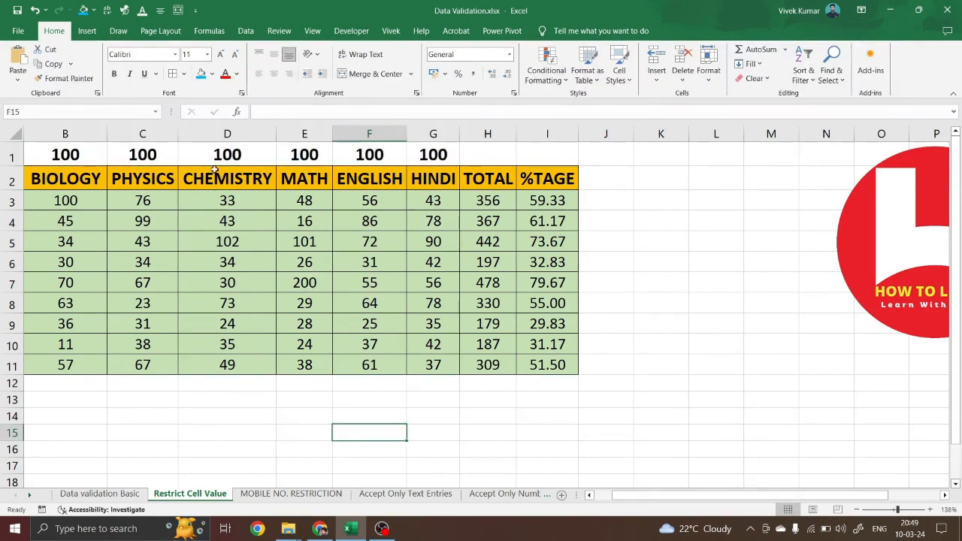
{"action": "left_click", "coordinate": [68, 202]}
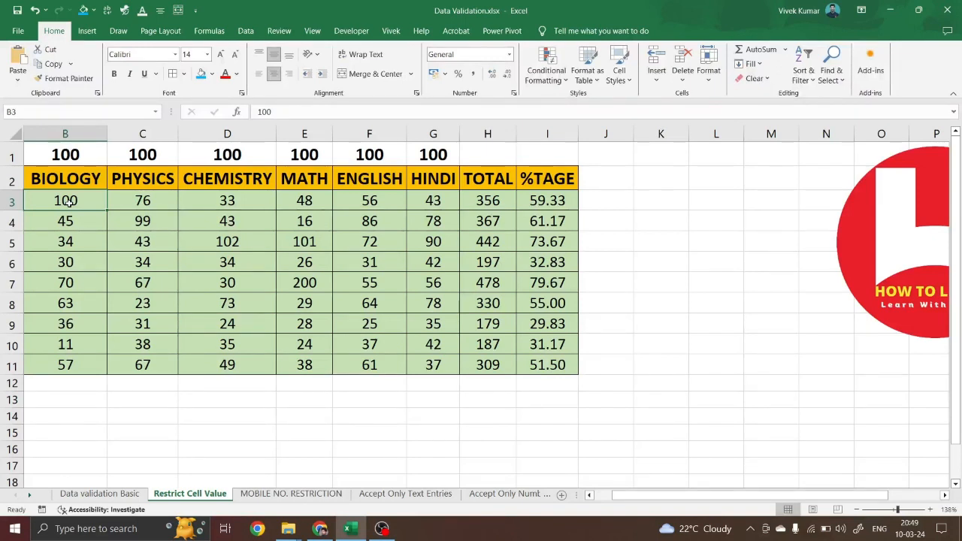
Replace row 5's Chemistry 102 with 89 and Math 101 with 90, then select B3:G11
{"action": "left_click", "coordinate": [155, 243]}
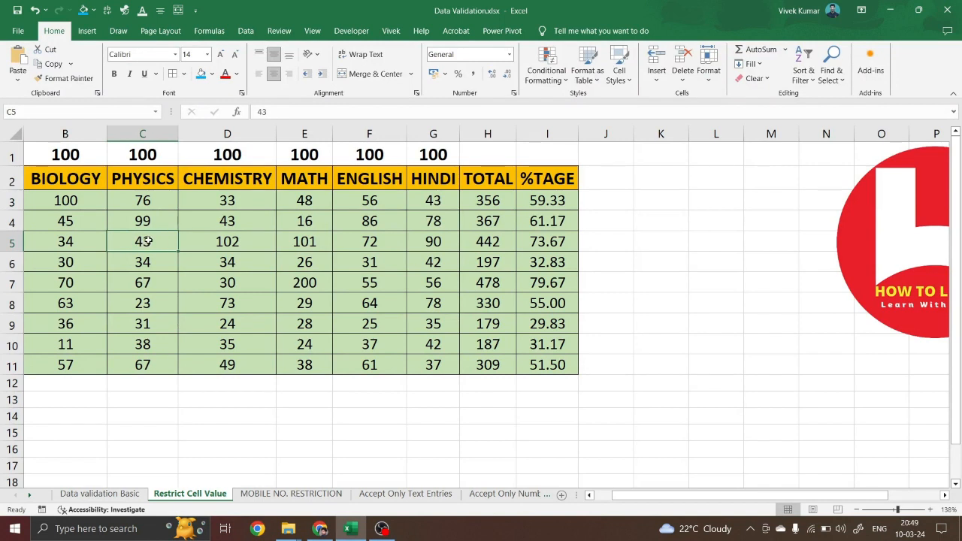
{"action": "left_click", "coordinate": [151, 221]}
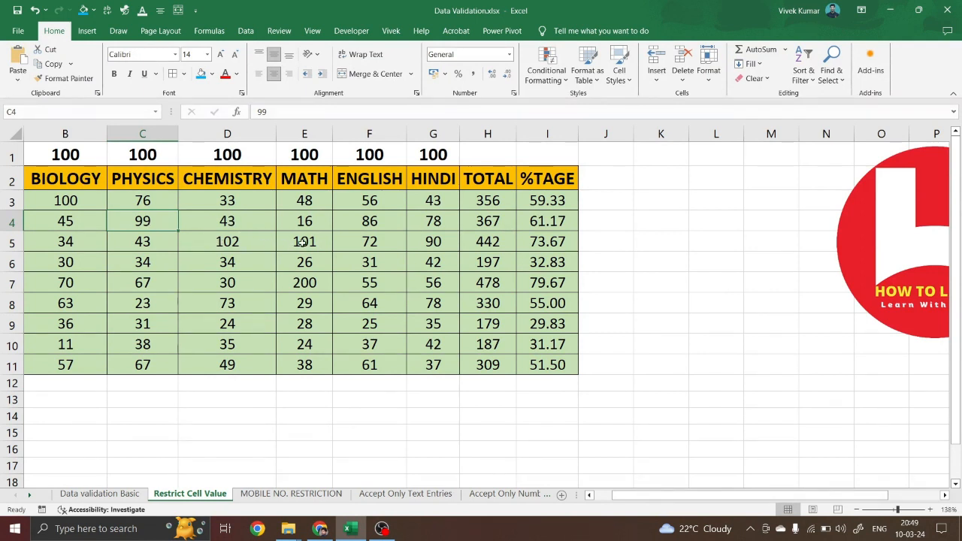
{"action": "left_click", "coordinate": [224, 241]}
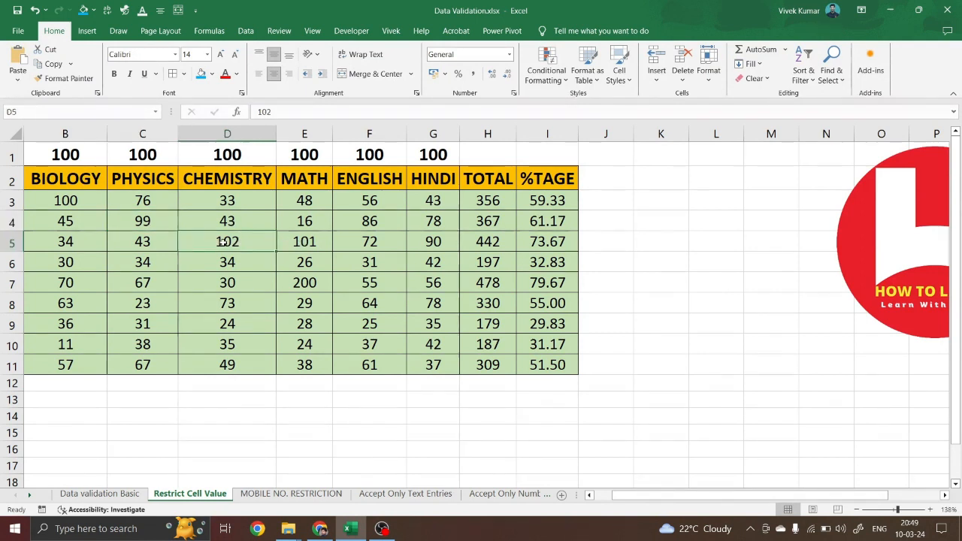
{"action": "type", "text": "89"}
{"action": "key", "text": "Tab"}
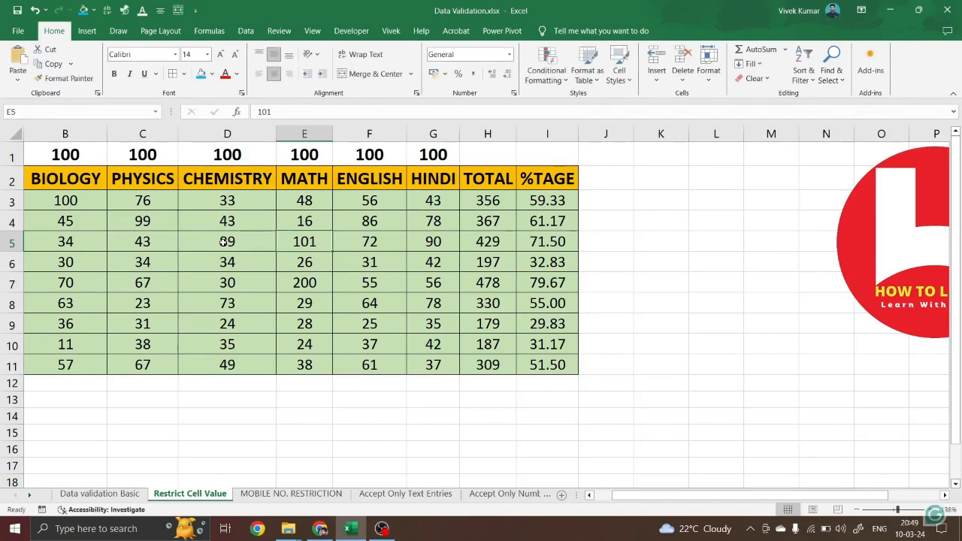
{"action": "type", "text": "90"}
{"action": "left_click", "coordinate": [224, 241]}
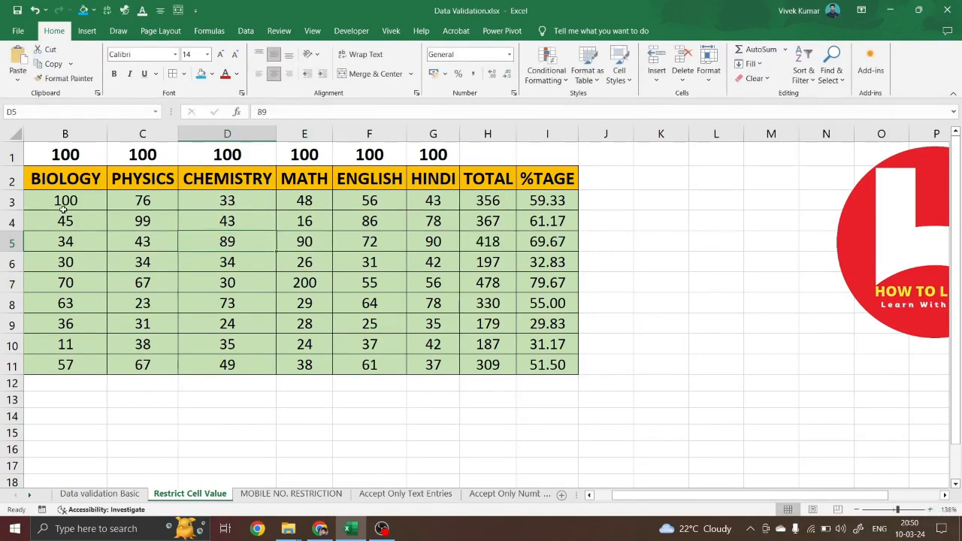
{"action": "left_click_drag", "start_coordinate": [68, 200], "coordinate": [267, 244]}
{"action": "left_click_drag", "start_coordinate": [323, 255], "coordinate": [420, 365]}
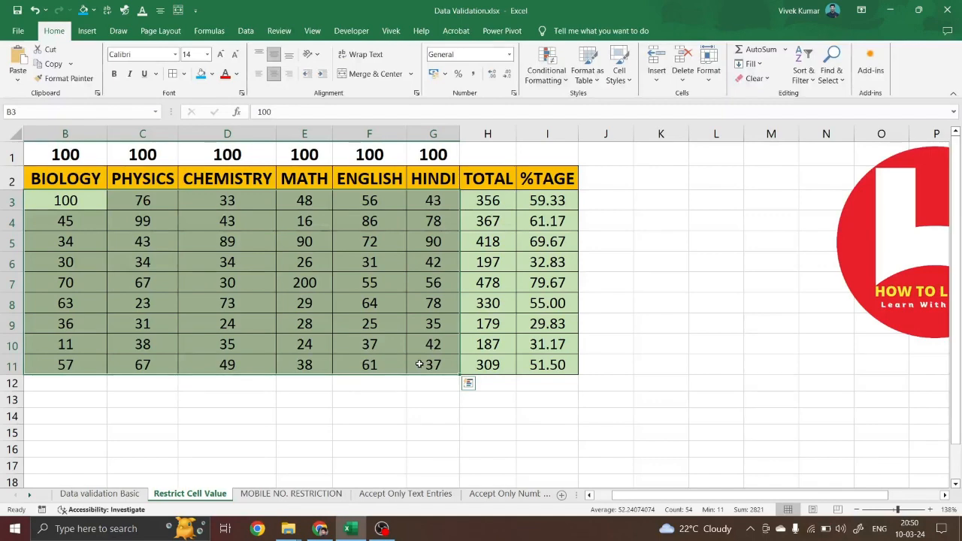
Set B3:G11 validation to Whole number between minimum 0 and maximum 100
{"action": "key", "text": "alt+d"}
{"action": "key", "text": "l"}
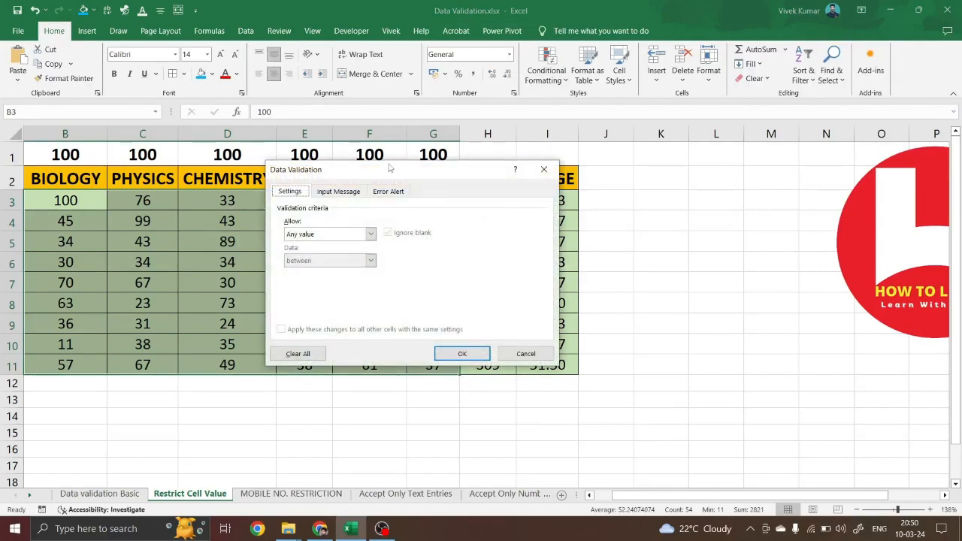
{"action": "left_click_drag", "start_coordinate": [382, 170], "coordinate": [592, 175]}
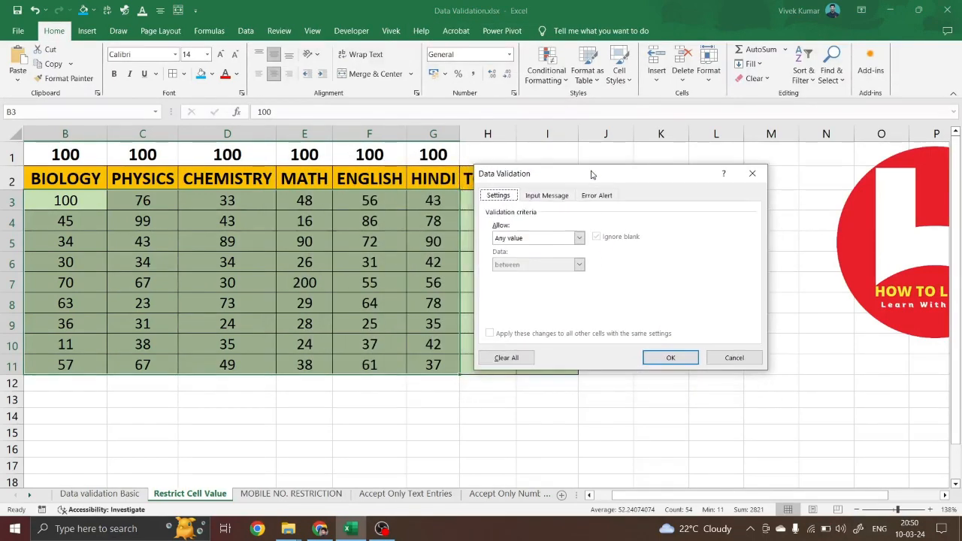
{"action": "left_click", "coordinate": [579, 239]}
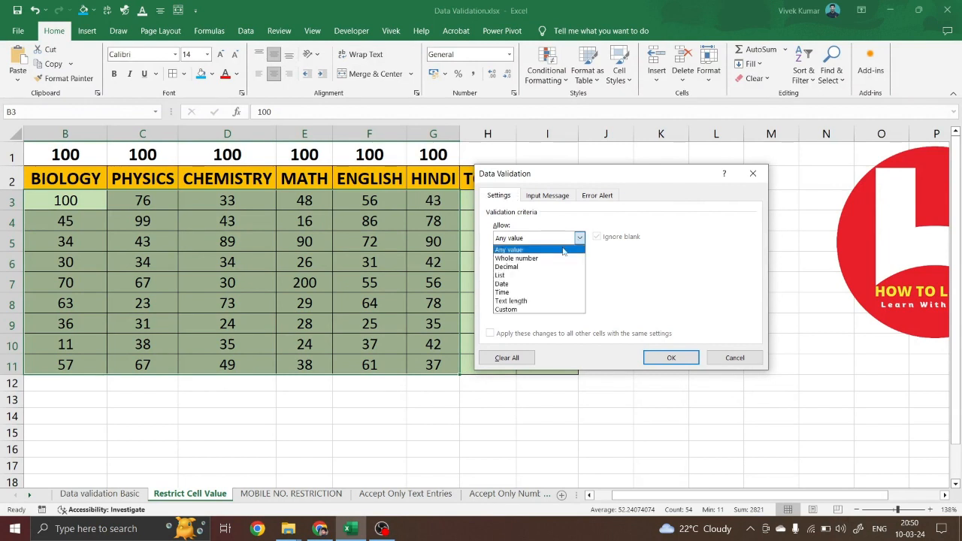
{"action": "left_click", "coordinate": [523, 259]}
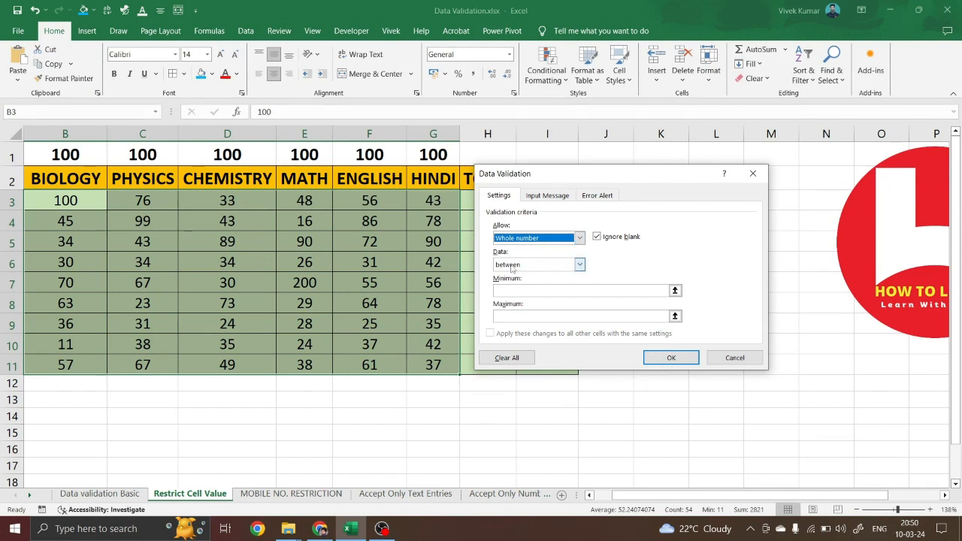
{"action": "left_click", "coordinate": [580, 264]}
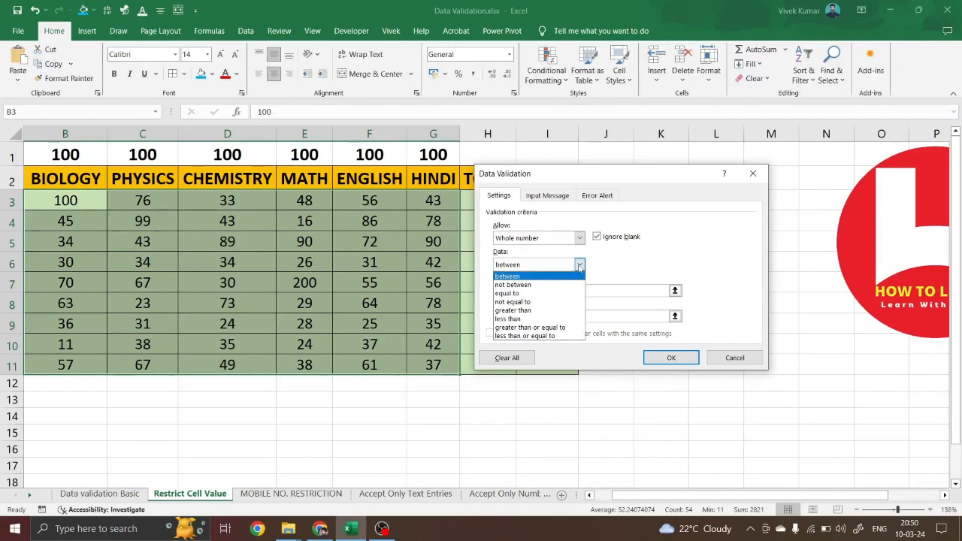
{"action": "left_click", "coordinate": [524, 280]}
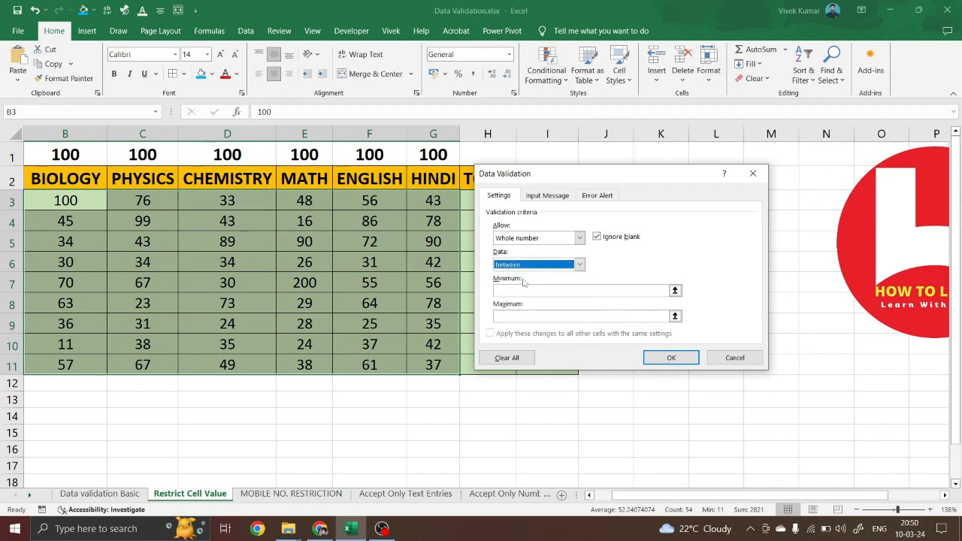
{"action": "left_click", "coordinate": [517, 290]}
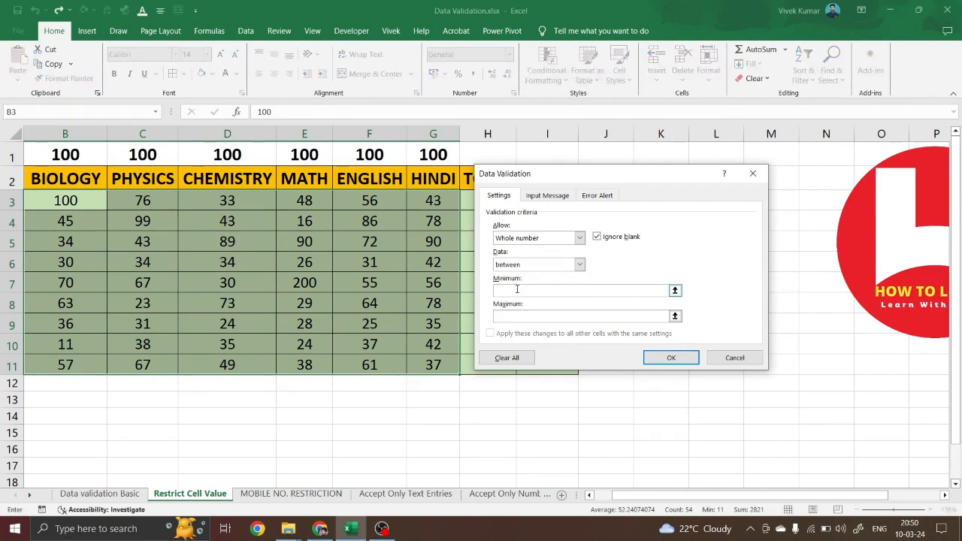
{"action": "type", "text": "0"}
{"action": "left_click", "coordinate": [510, 315]}
{"action": "type", "text": "1"}
{"action": "left_click", "coordinate": [679, 358]}
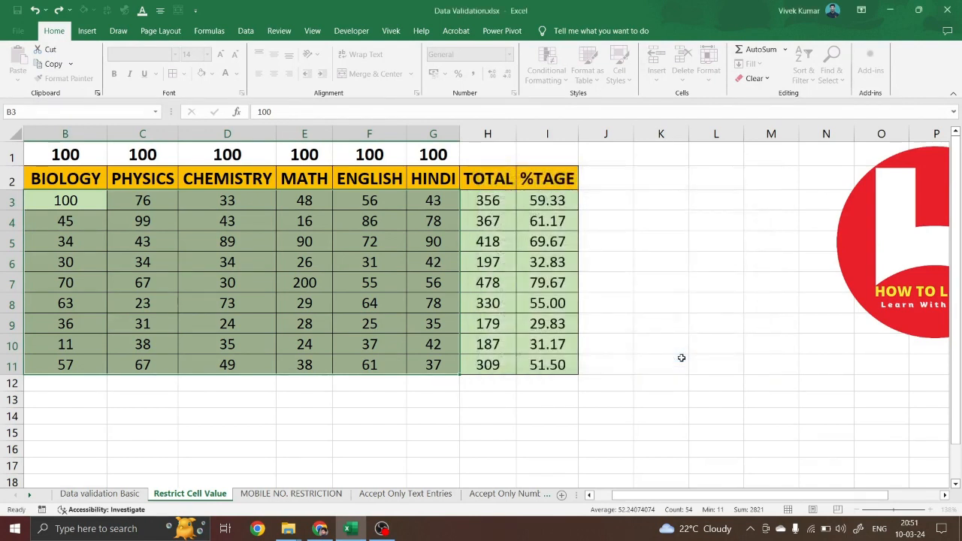
{"action": "left_click", "coordinate": [143, 200]}
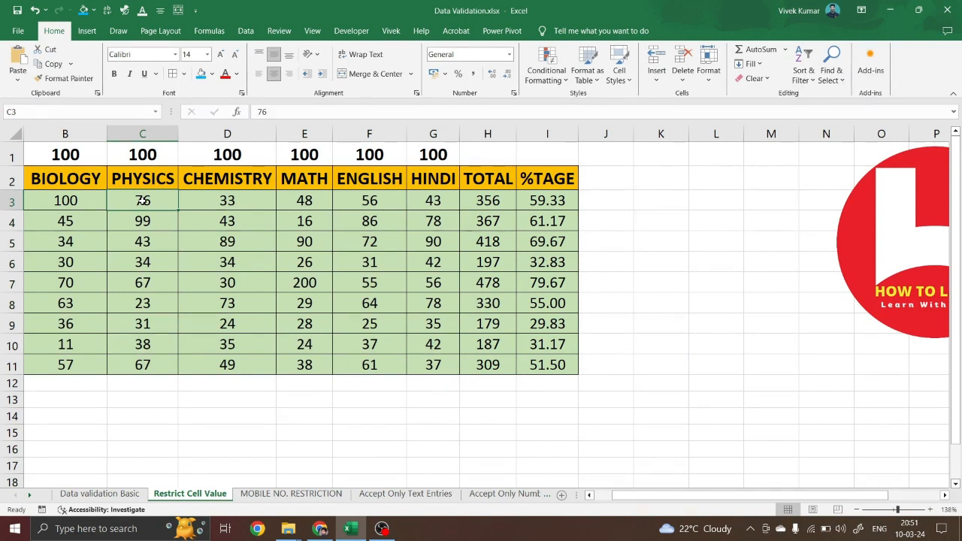
Enter 98 in C3, confirm 102 in C4 is rejected leaving 99, then reselect B3:G11
{"action": "type", "text": "98"}
{"action": "key", "text": "Return"}
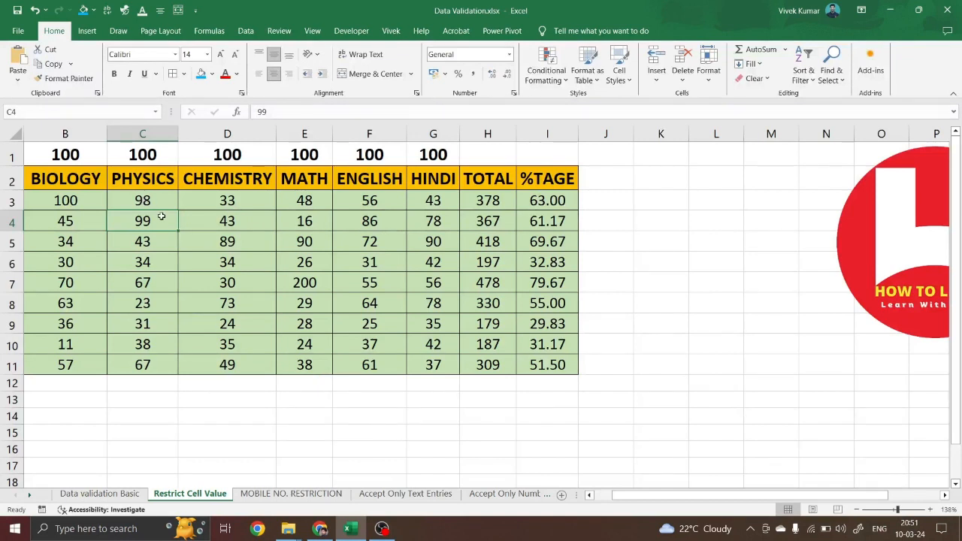
{"action": "type", "text": "102"}
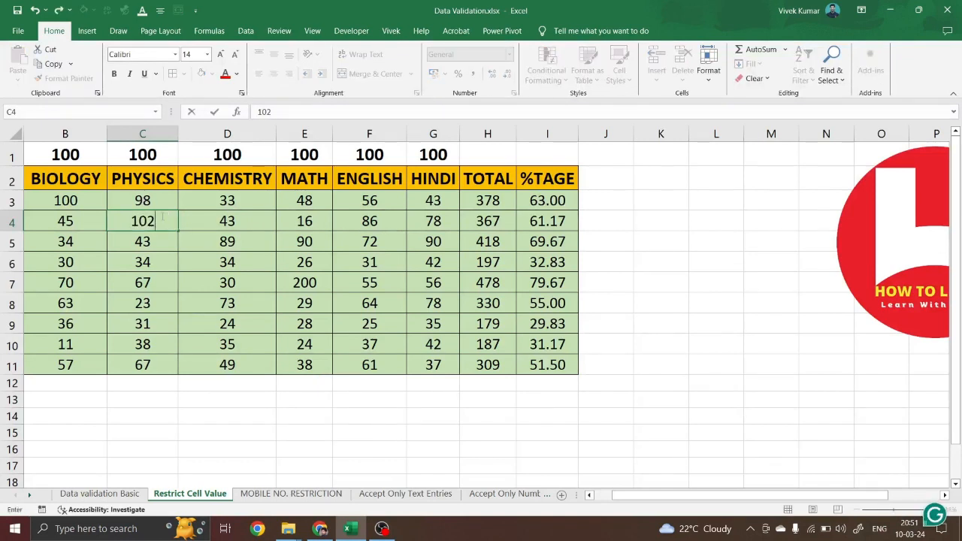
{"action": "key", "text": "Return"}
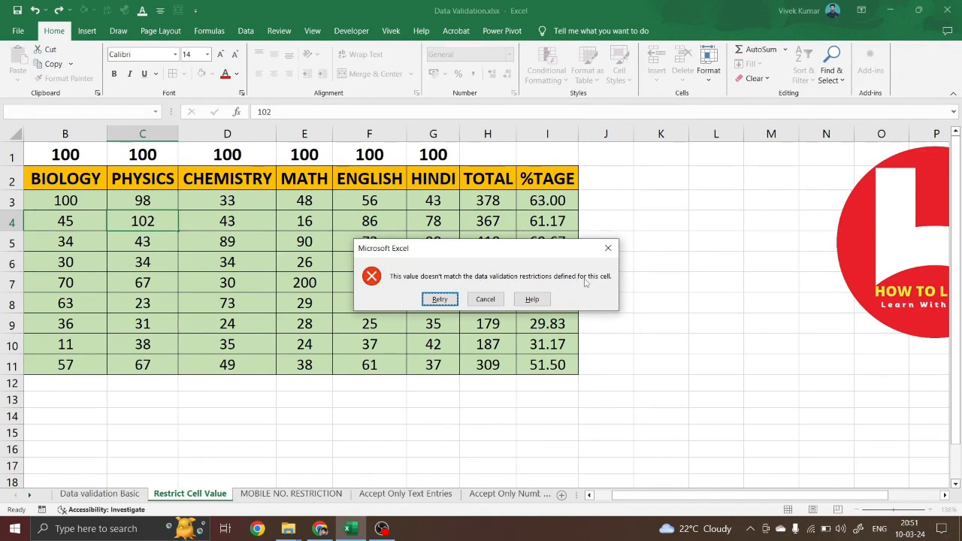
{"action": "left_click", "coordinate": [486, 299]}
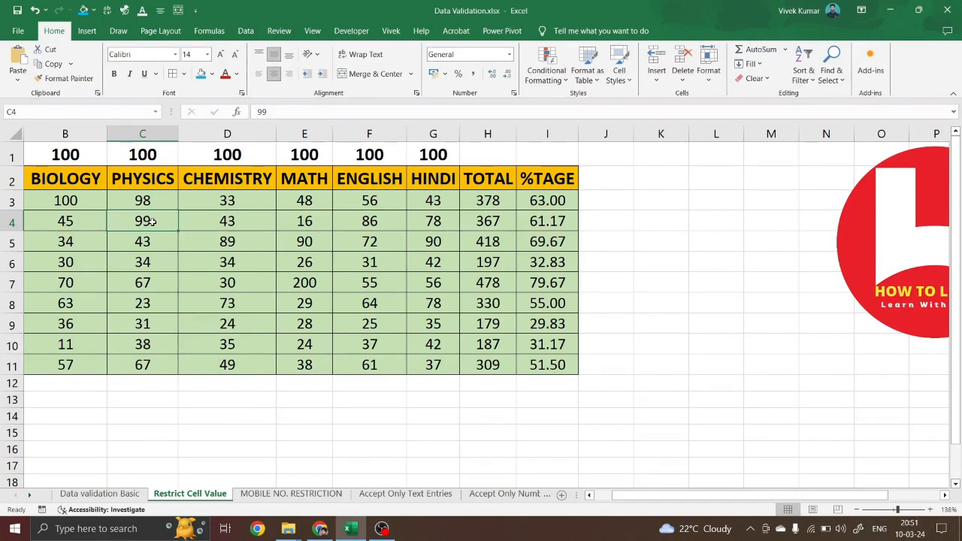
{"action": "left_click_drag", "start_coordinate": [75, 200], "coordinate": [425, 364]}
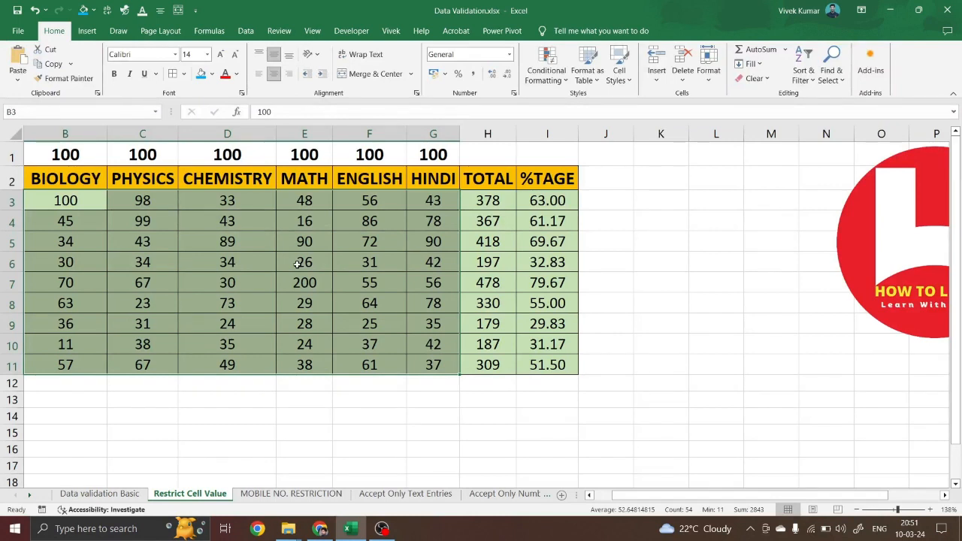
{"action": "left_click", "coordinate": [143, 221]}
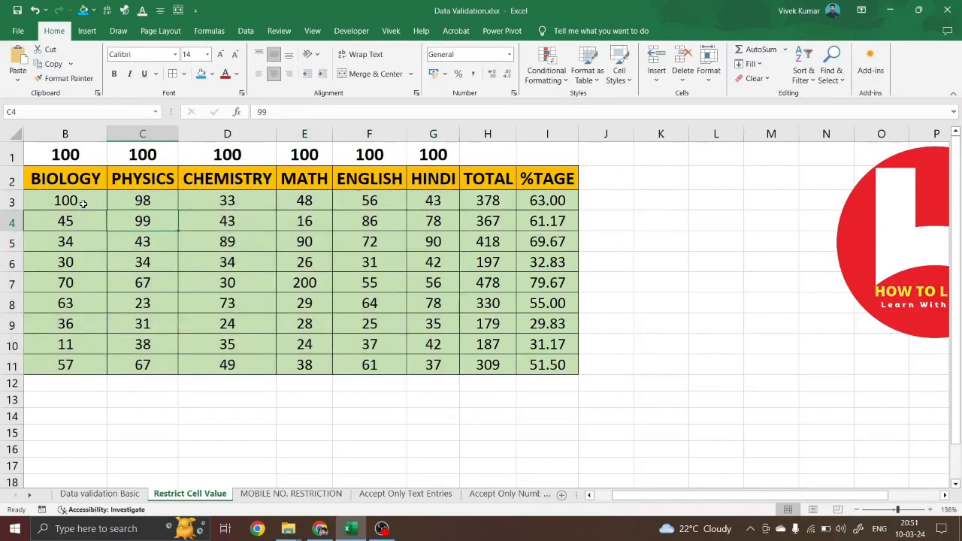
{"action": "left_click_drag", "start_coordinate": [82, 203], "coordinate": [415, 371]}
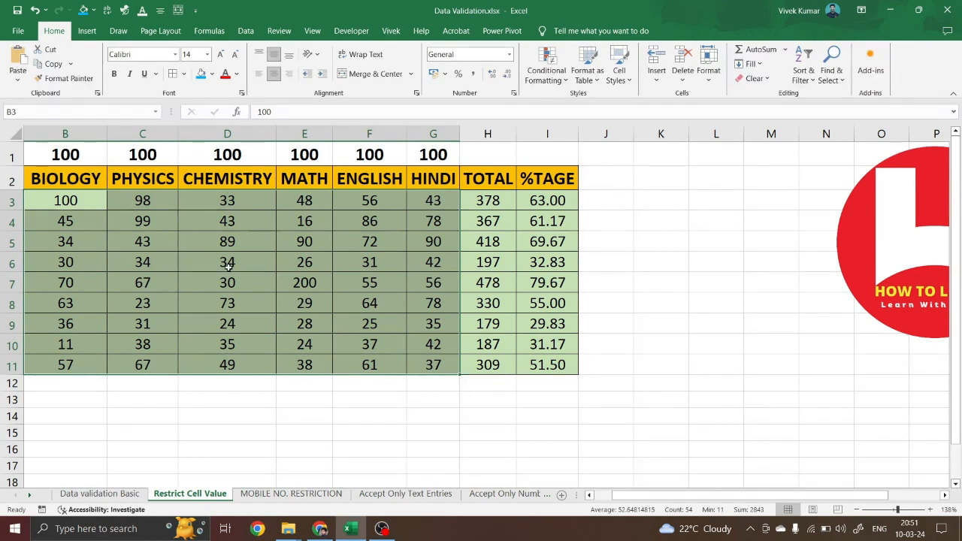
Add a validation input message titled 'Students Marks' reading 'Marks Fill only 0 to 100'
{"action": "key", "text": "alt+a"}
{"action": "key", "text": "v"}
{"action": "key", "text": "v"}
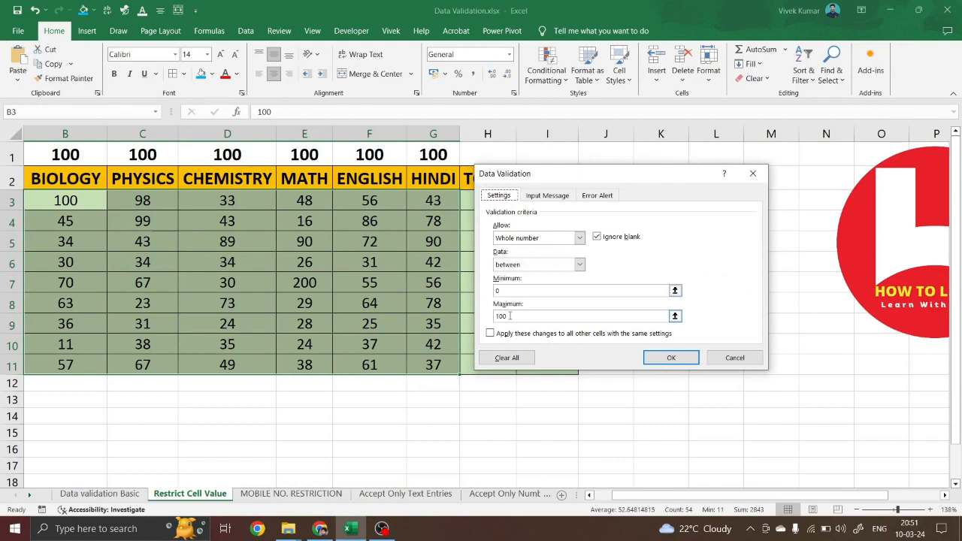
{"action": "left_click", "coordinate": [546, 196]}
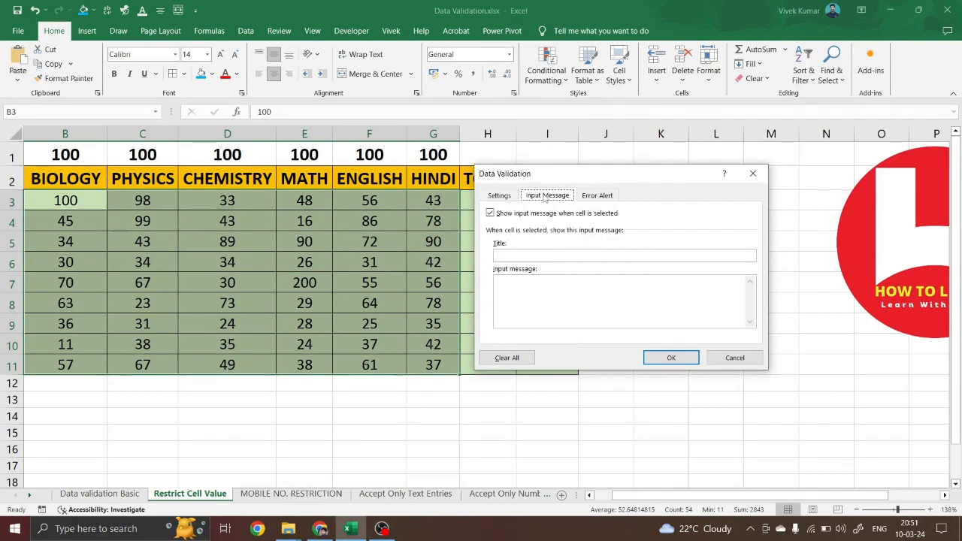
{"action": "left_click", "coordinate": [510, 257]}
{"action": "key", "text": "BackSpace"}
{"action": "type", "text": "S"}
{"action": "type", "text": "tudents Mar"}
{"action": "type", "text": "Fill only 0 to"}
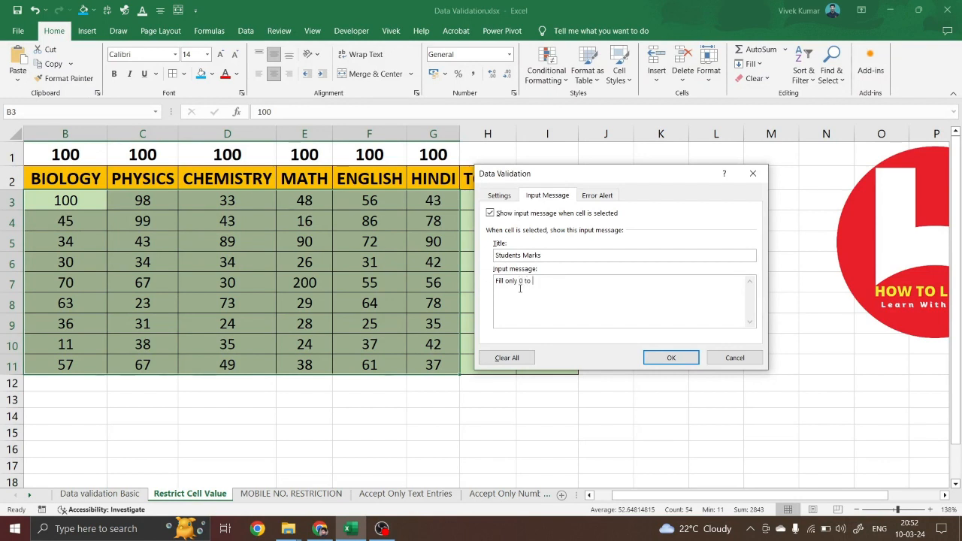
{"action": "type", "text": "100"}
{"action": "left_click", "coordinate": [498, 281]}
{"action": "type", "text": "Mae"}
{"action": "key", "text": "BackSpace"}
{"action": "type", "text": "rks"}
{"action": "left_click", "coordinate": [579, 282]}
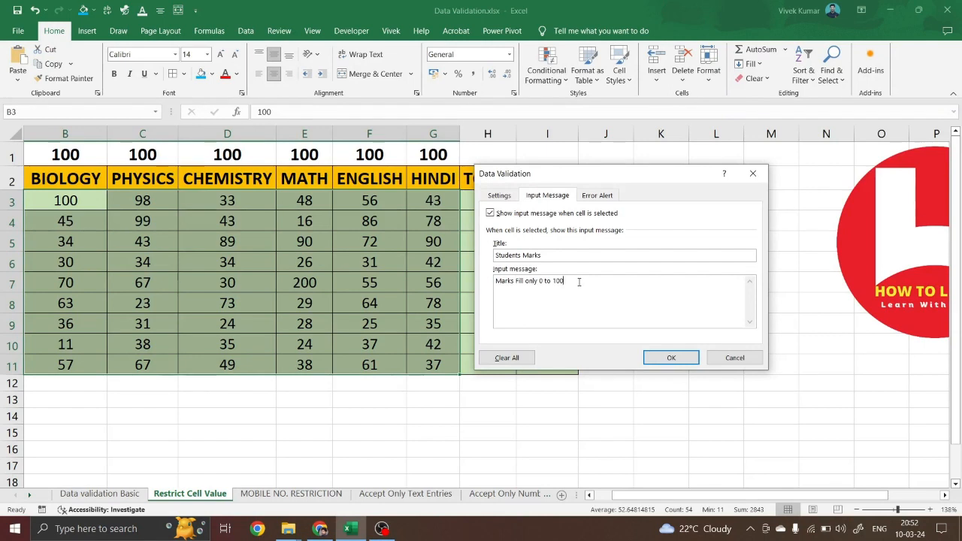
{"action": "left_click", "coordinate": [678, 359]}
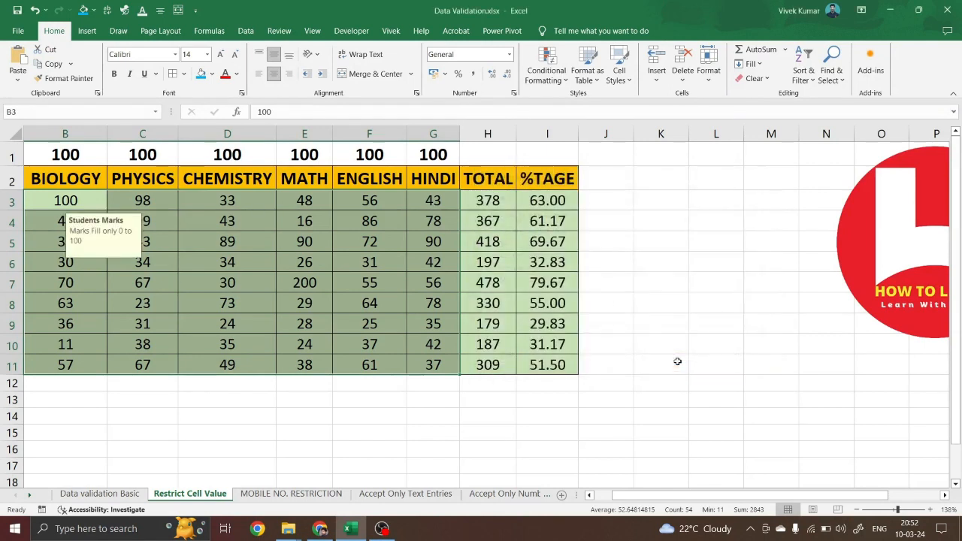
{"action": "left_click", "coordinate": [255, 388]}
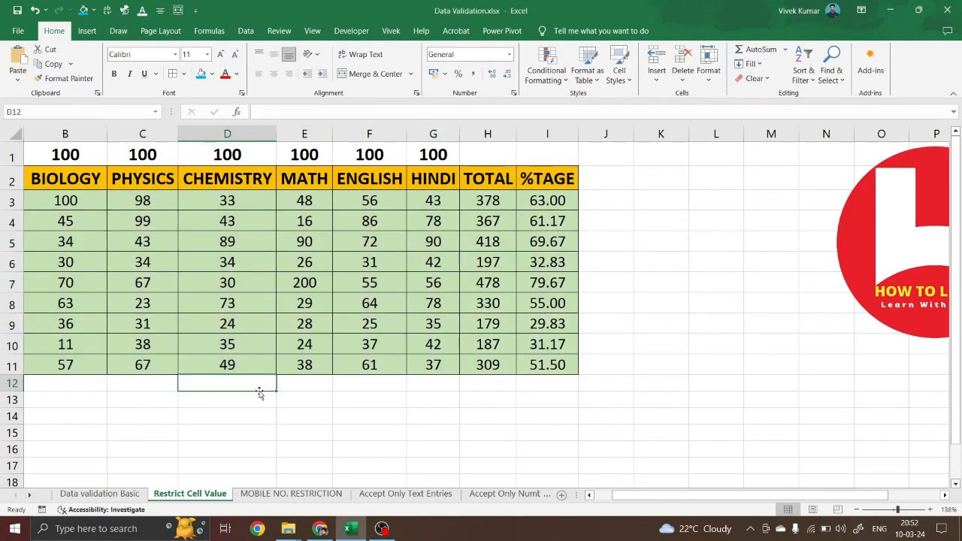
{"action": "left_click", "coordinate": [214, 242]}
{"action": "left_click", "coordinate": [302, 251]}
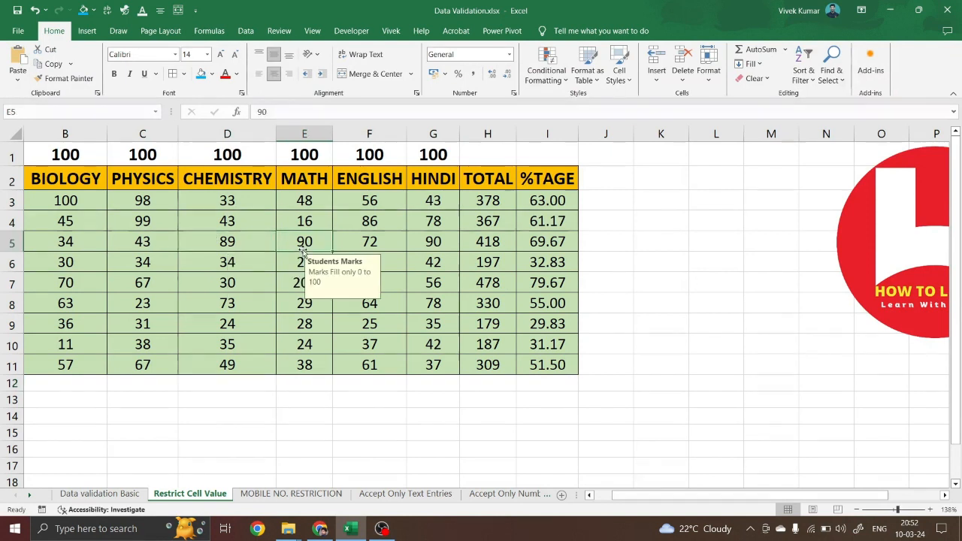
{"action": "left_click", "coordinate": [242, 270]}
{"action": "left_click", "coordinate": [149, 245]}
{"action": "left_click", "coordinate": [308, 261]}
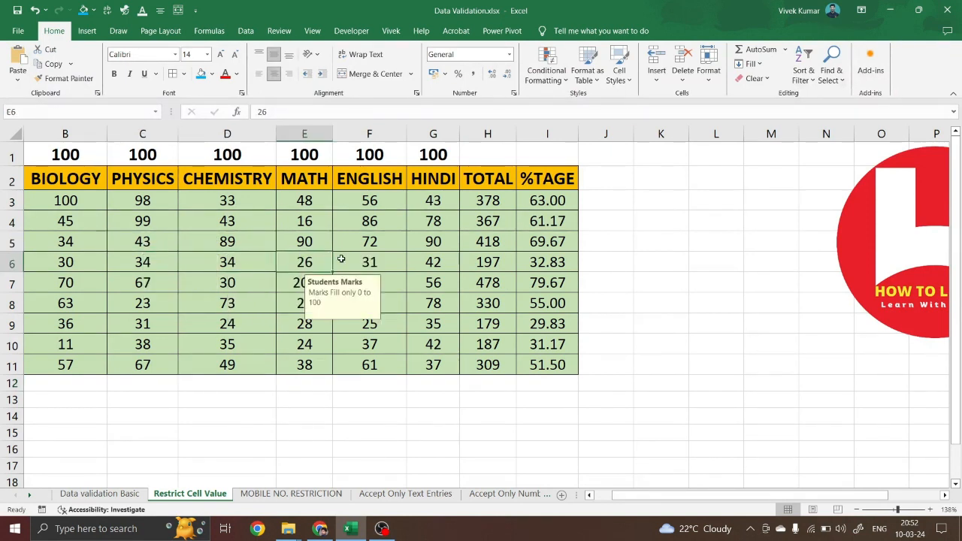
{"action": "left_click", "coordinate": [396, 262]}
{"action": "left_click", "coordinate": [245, 289]}
{"action": "left_click", "coordinate": [241, 261]}
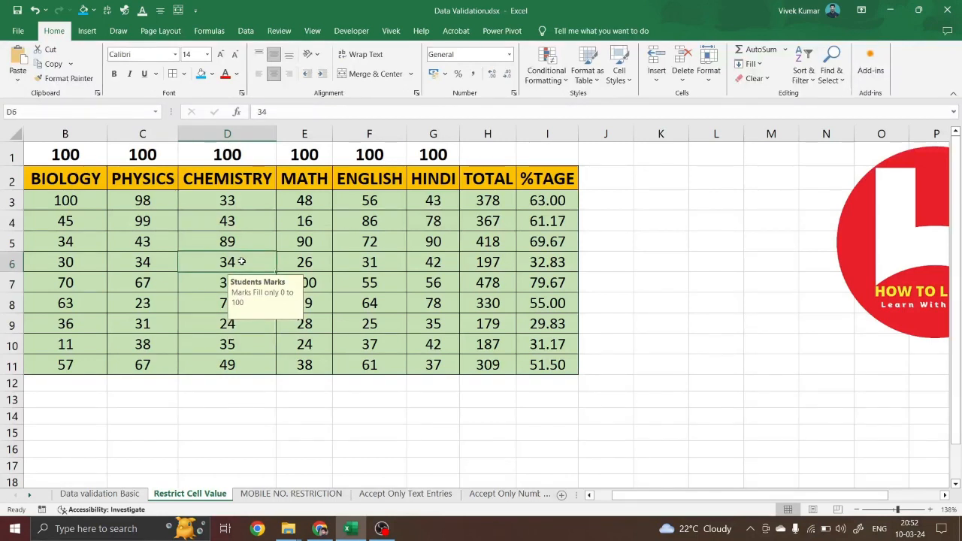
{"action": "left_click", "coordinate": [240, 237]}
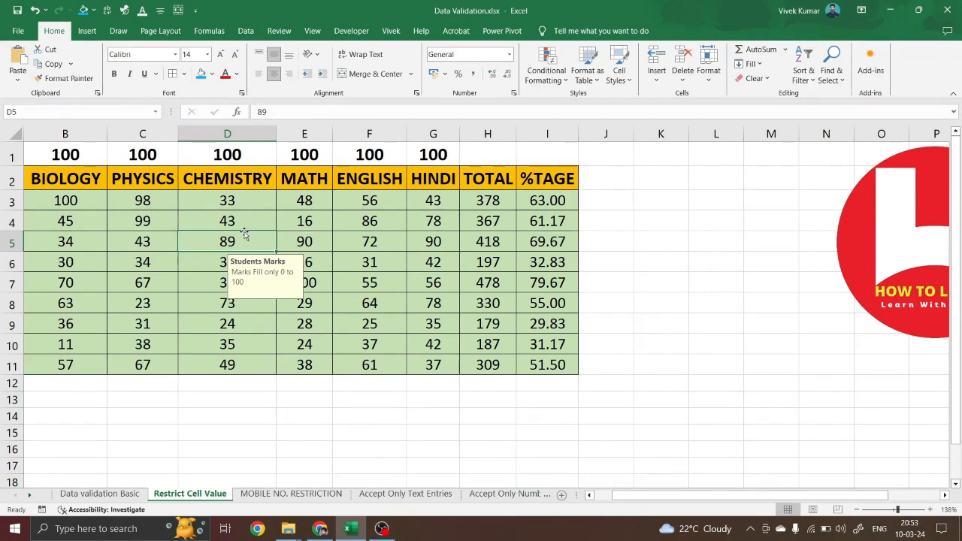
{"action": "left_click_drag", "start_coordinate": [90, 200], "coordinate": [427, 365]}
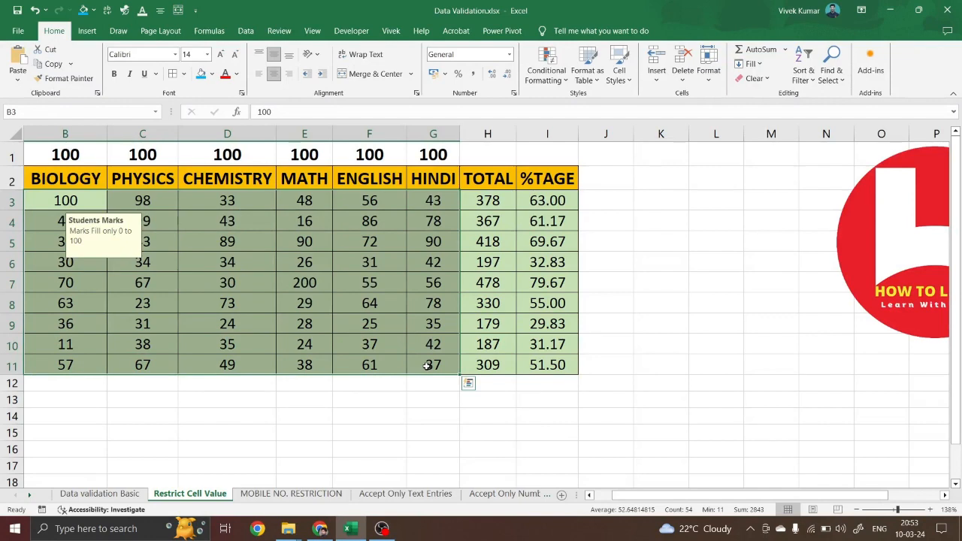
{"action": "key", "text": "alt+d"}
{"action": "key", "text": "l"}
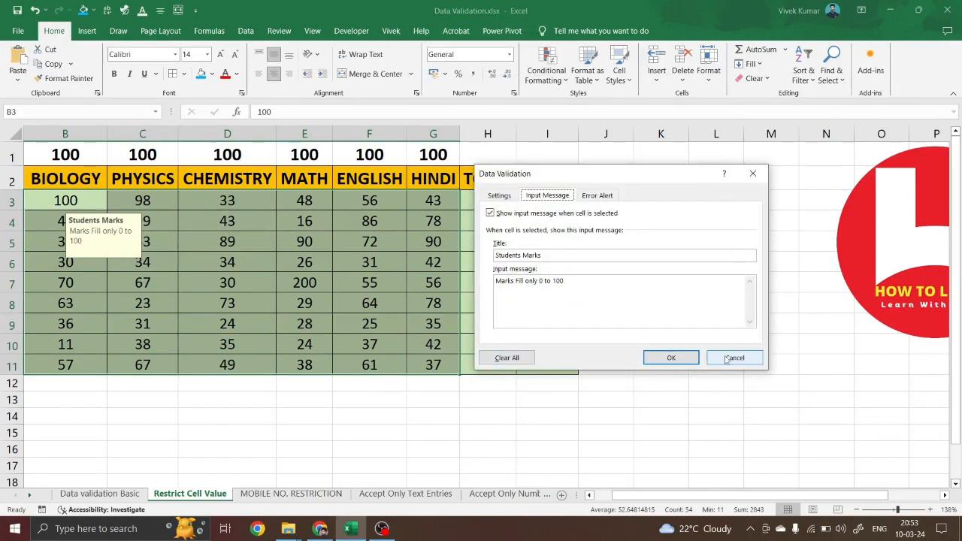
{"action": "key", "text": "Return"}
{"action": "left_click", "coordinate": [307, 263]}
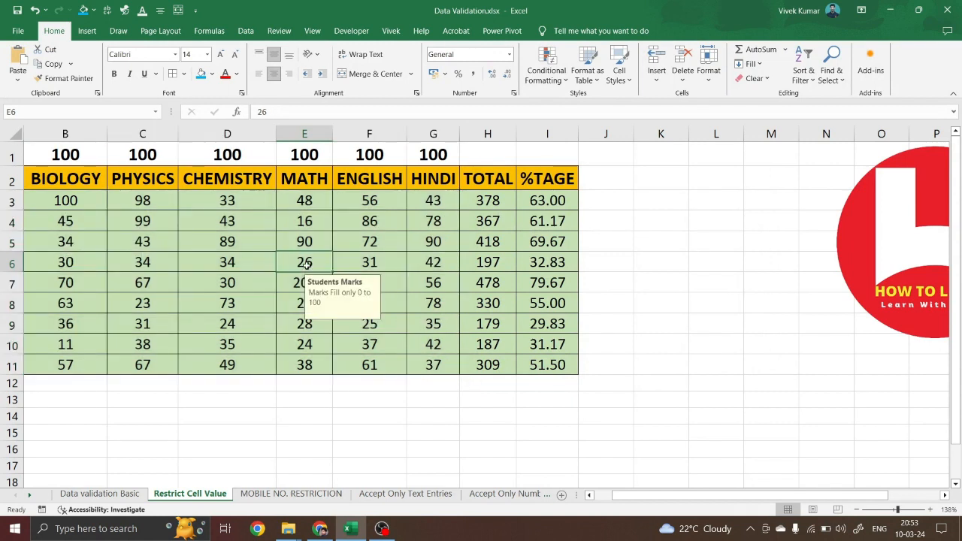
{"action": "type", "text": "-12"}
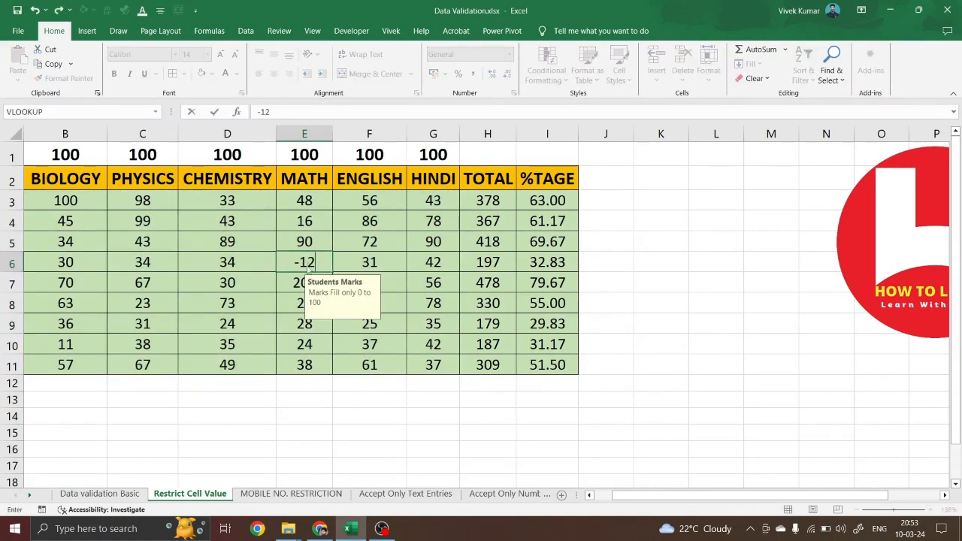
{"action": "key", "text": "Return"}
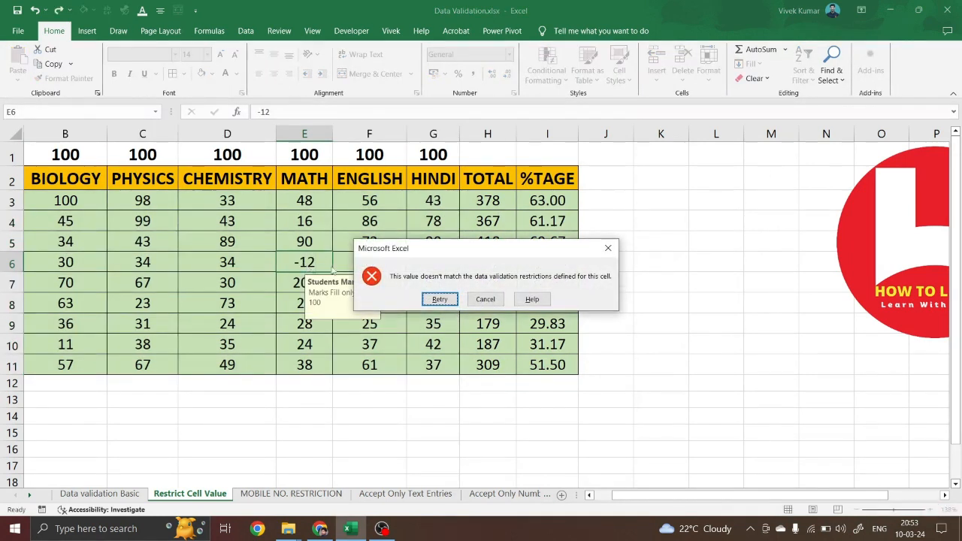
{"action": "left_click", "coordinate": [440, 299]}
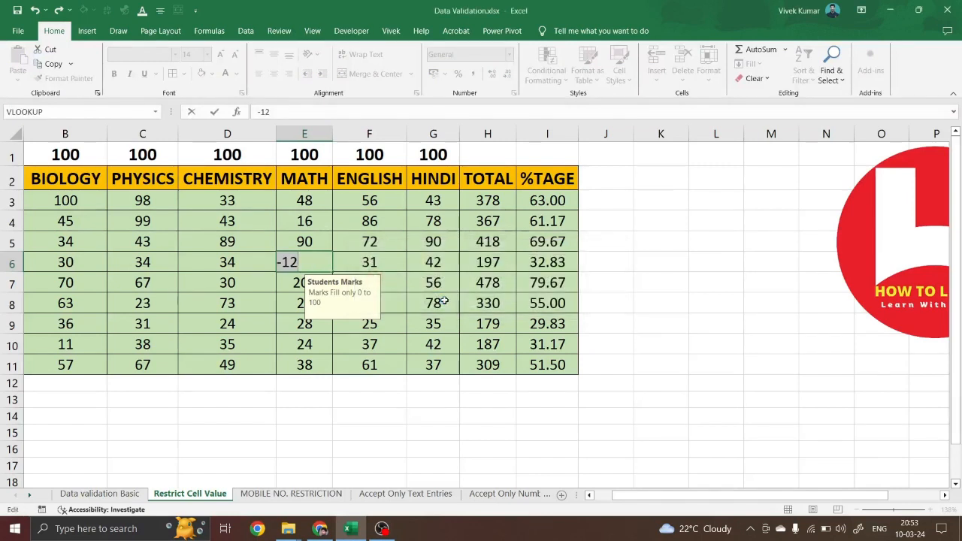
{"action": "key", "text": "Return"}
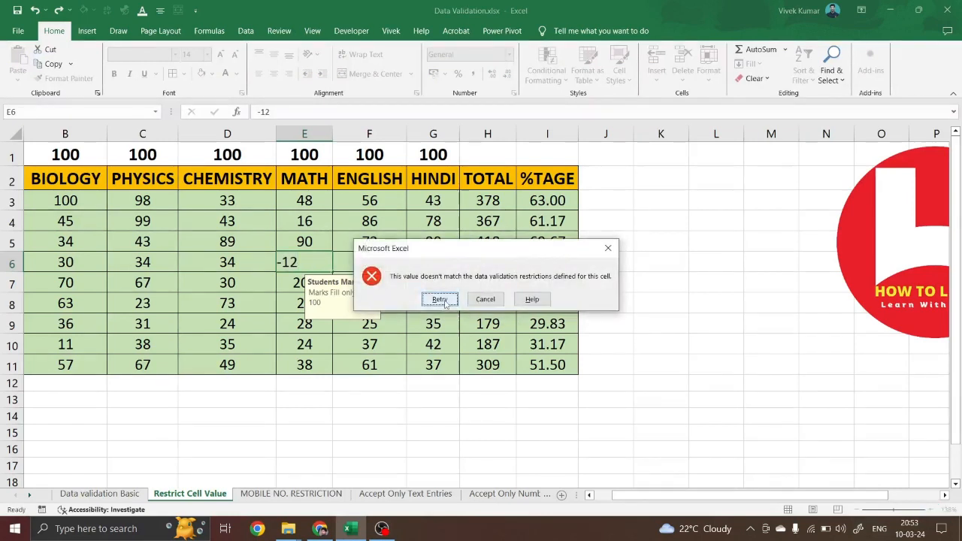
{"action": "left_click", "coordinate": [486, 300]}
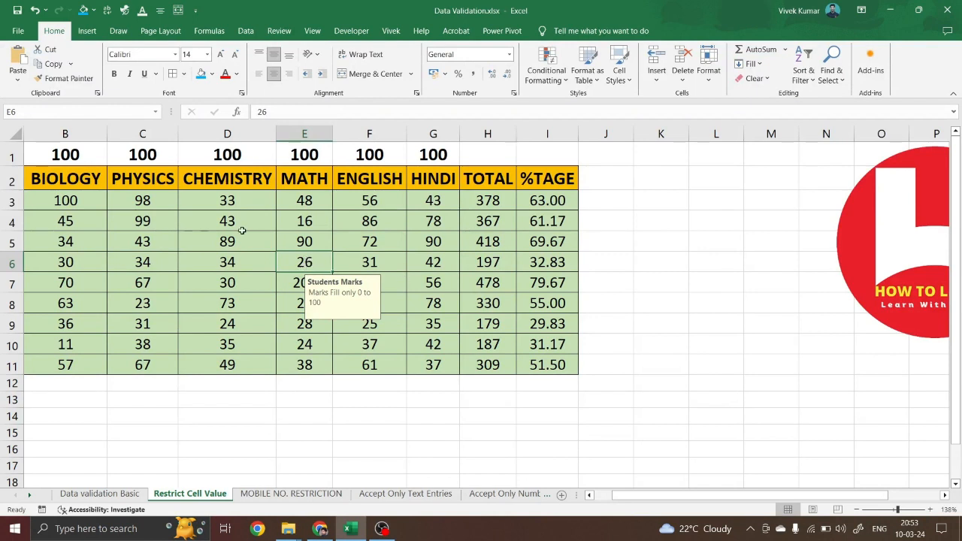
Change the error alert style for the marks range B3:G11 from Stop to Warning
{"action": "left_click_drag", "start_coordinate": [93, 203], "coordinate": [430, 362]}
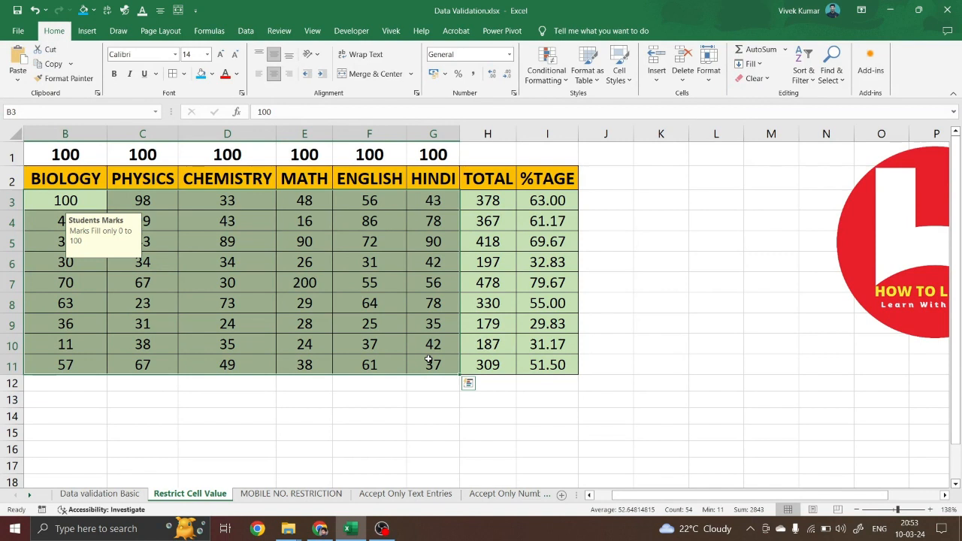
{"action": "key", "text": "ctrl+q"}
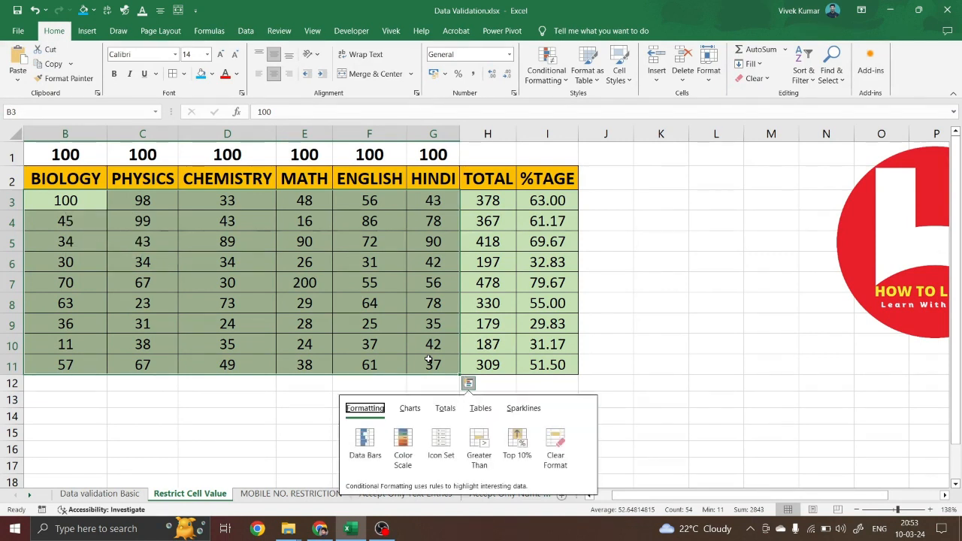
{"action": "left_click", "coordinate": [406, 342]}
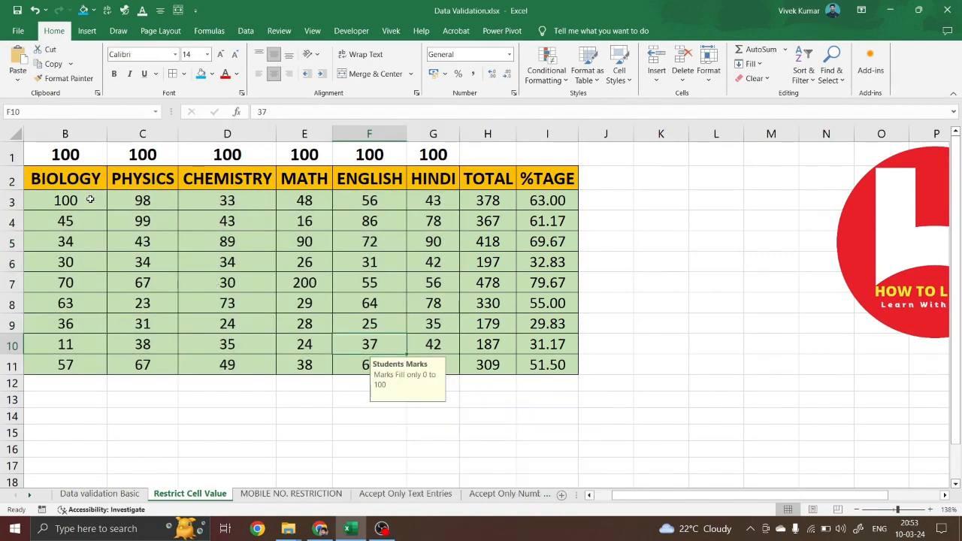
{"action": "left_click_drag", "start_coordinate": [90, 199], "coordinate": [450, 365]}
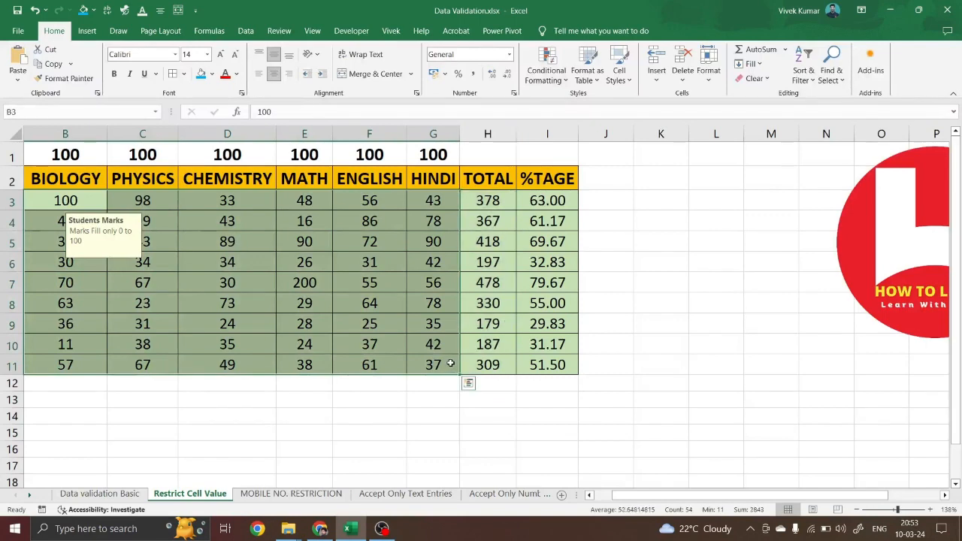
{"action": "key", "text": "alt+a"}
{"action": "key", "text": "v"}
{"action": "key", "text": "v"}
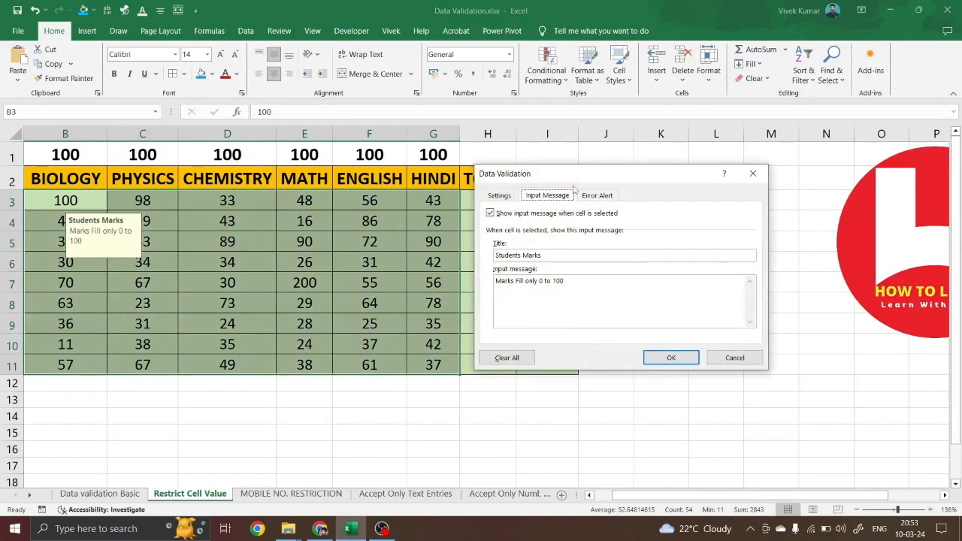
{"action": "left_click", "coordinate": [594, 196]}
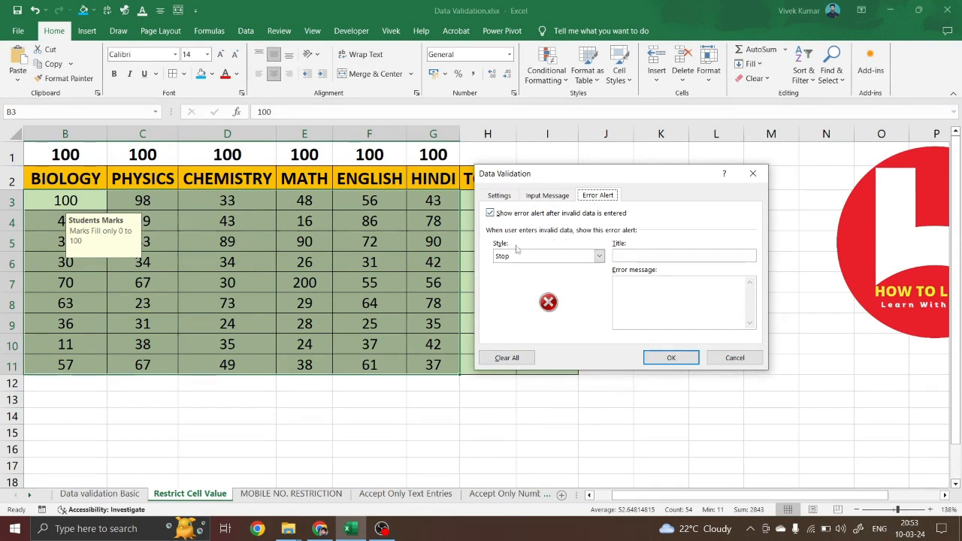
{"action": "left_click", "coordinate": [579, 259]}
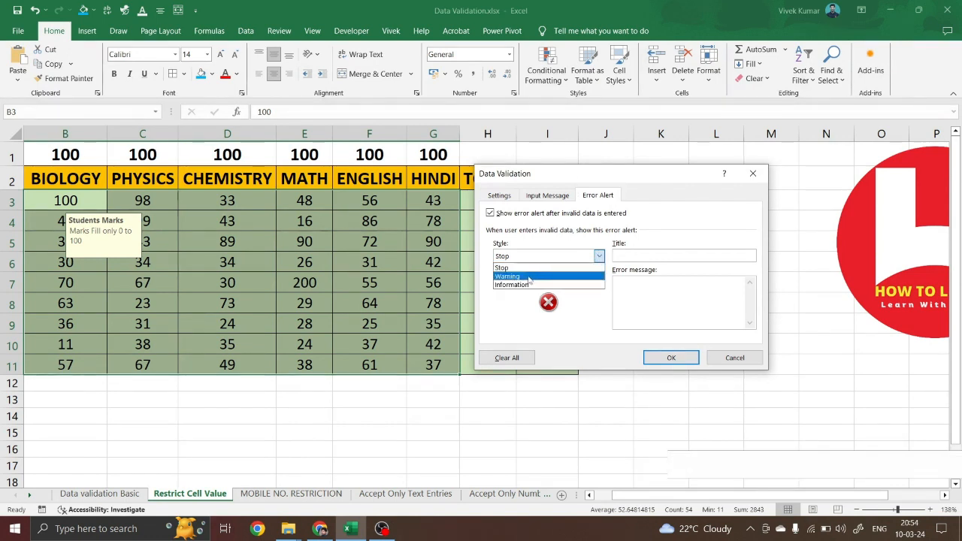
{"action": "left_click", "coordinate": [528, 278]}
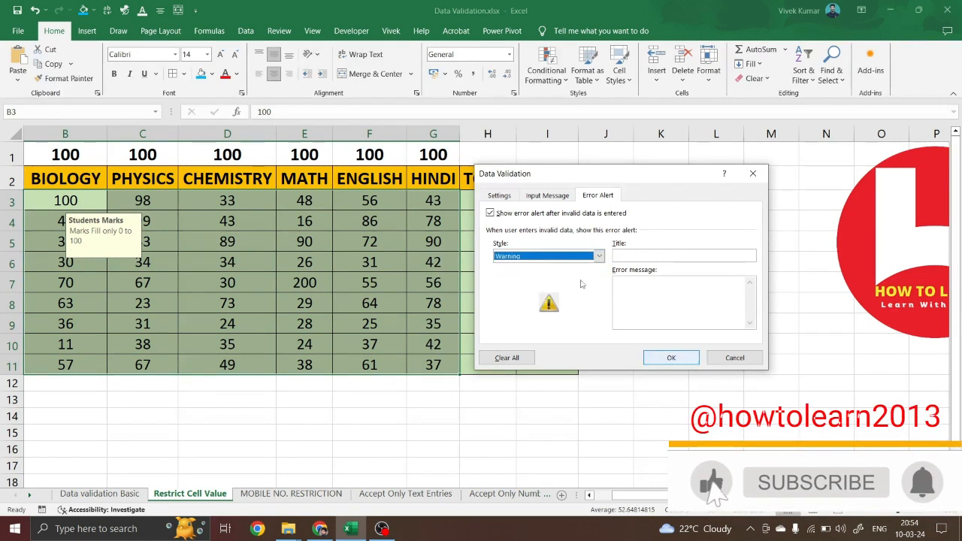
{"action": "left_click", "coordinate": [672, 358]}
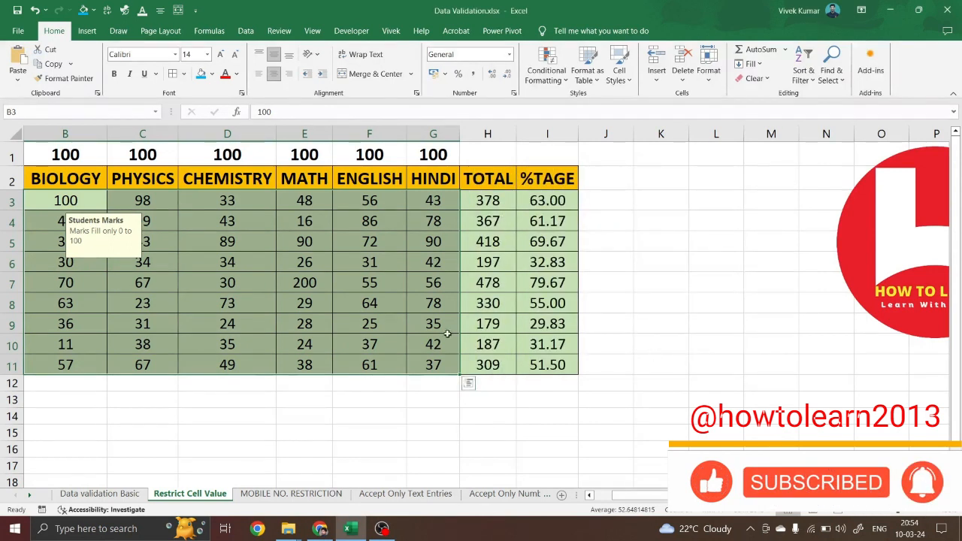
Enter -10 in D5 and keep it past the warning, dropping row 5's total to 319
{"action": "left_click", "coordinate": [233, 243]}
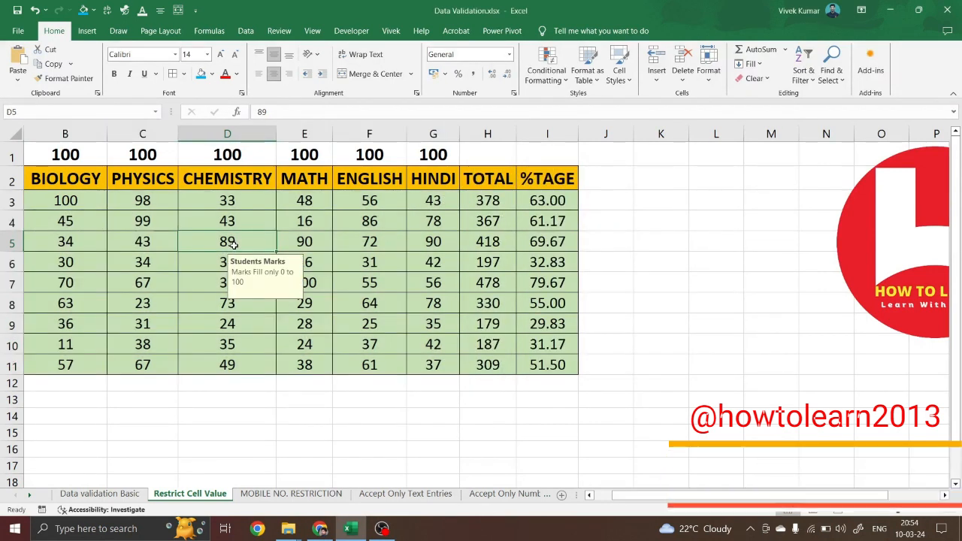
{"action": "type", "text": "-10"}
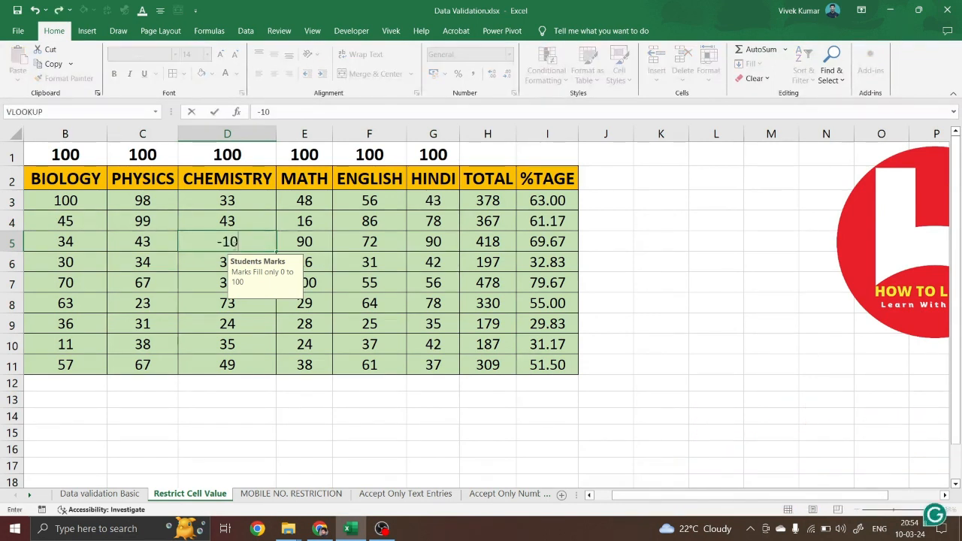
{"action": "key", "text": "Return"}
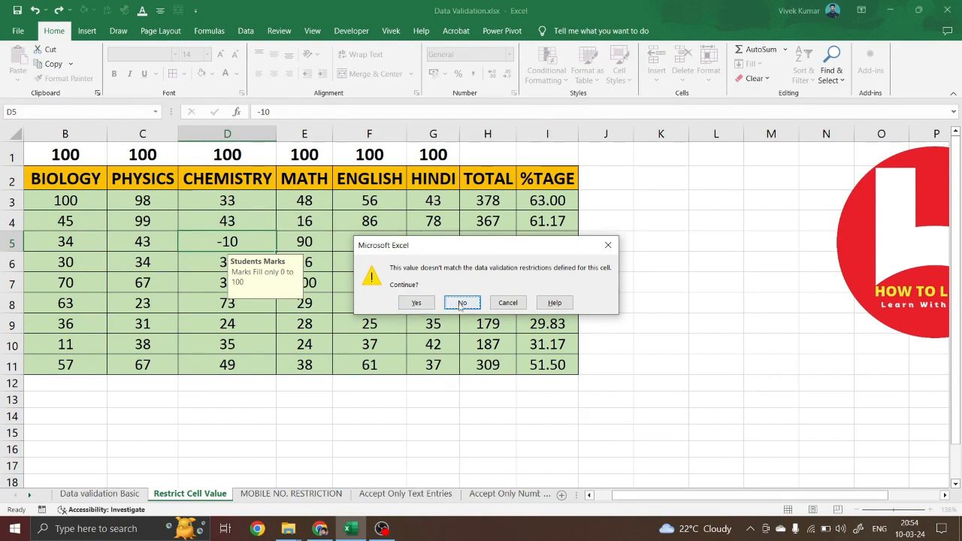
{"action": "left_click", "coordinate": [416, 303]}
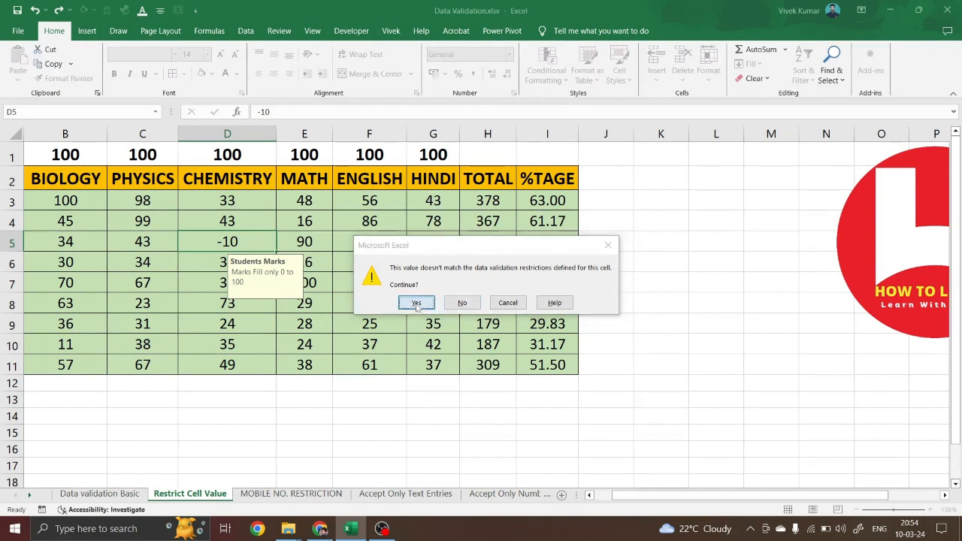
{"action": "left_click", "coordinate": [254, 245]}
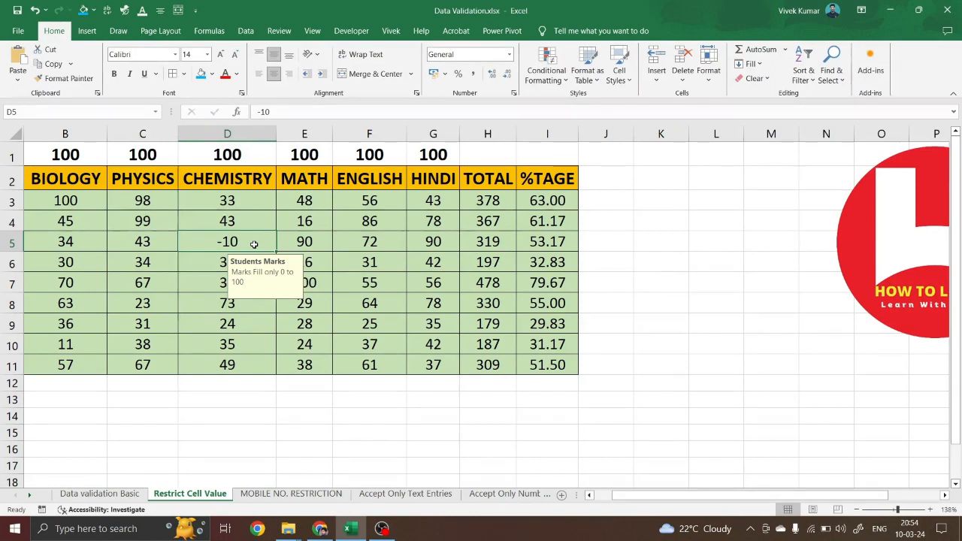
{"action": "left_click_drag", "start_coordinate": [72, 200], "coordinate": [440, 368]}
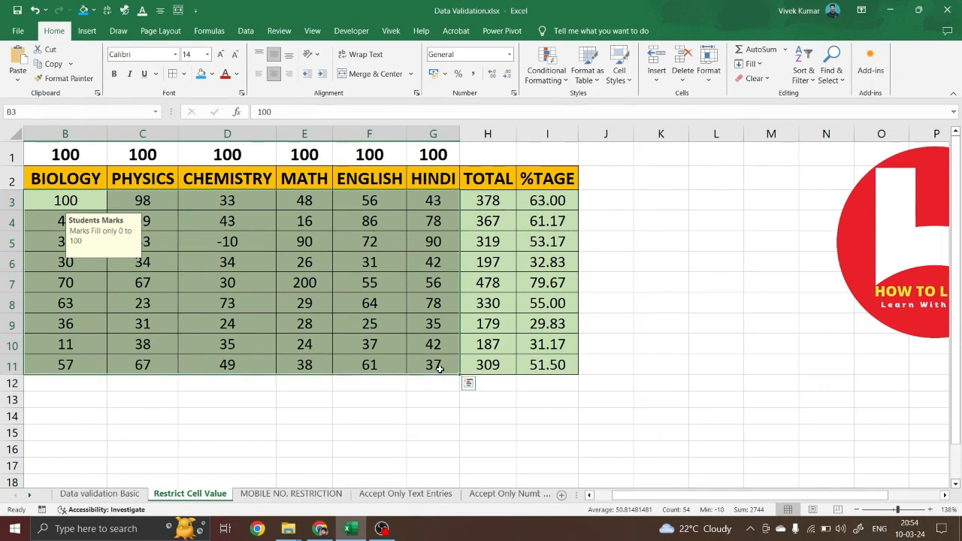
Switch the B3:G11 error alert style from Warning to Information
{"action": "key", "text": "alt+d"}
{"action": "key", "text": "l"}
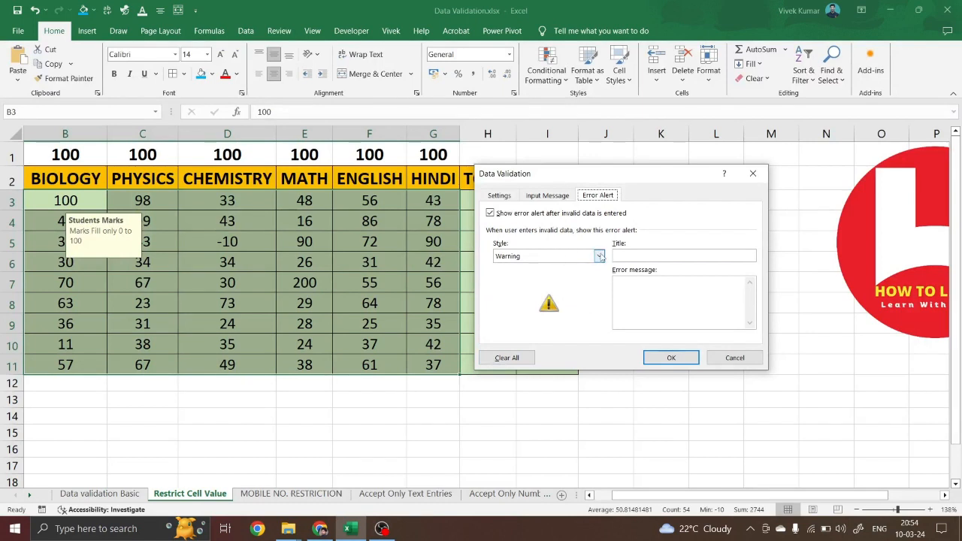
{"action": "left_click", "coordinate": [600, 258]}
{"action": "left_click", "coordinate": [533, 283]}
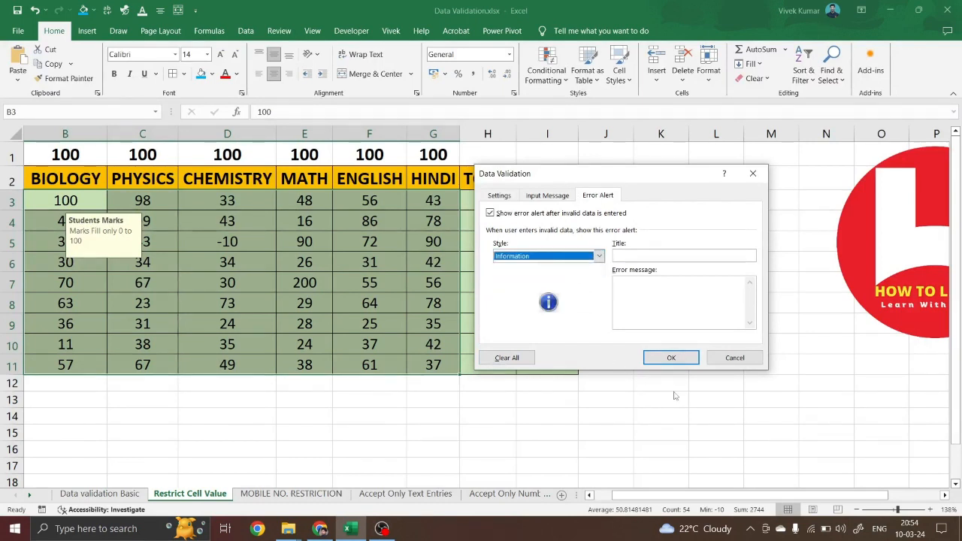
{"action": "left_click", "coordinate": [675, 358]}
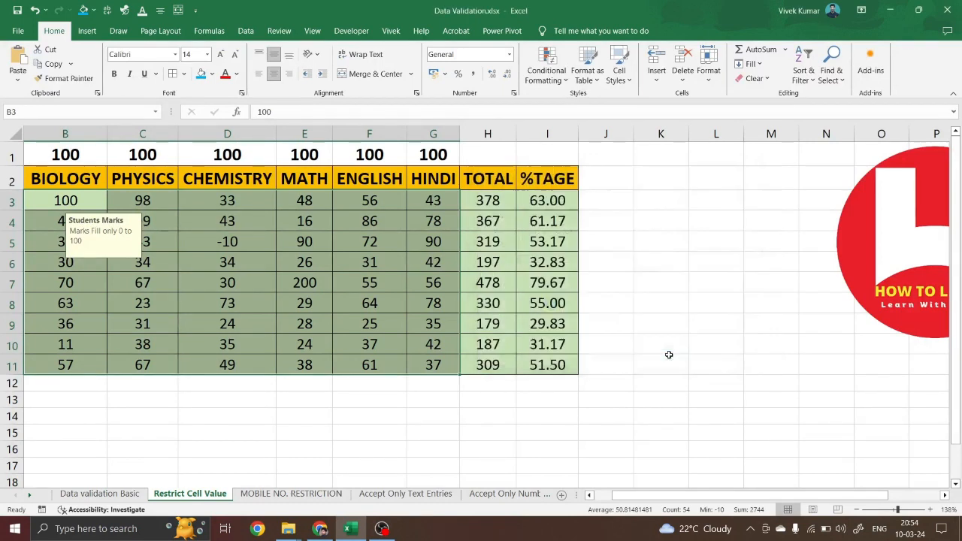
Enter 103 in D5 and accept it past the Information alert, raising the total to 432
{"action": "left_click", "coordinate": [228, 239]}
{"action": "type", "text": "103"}
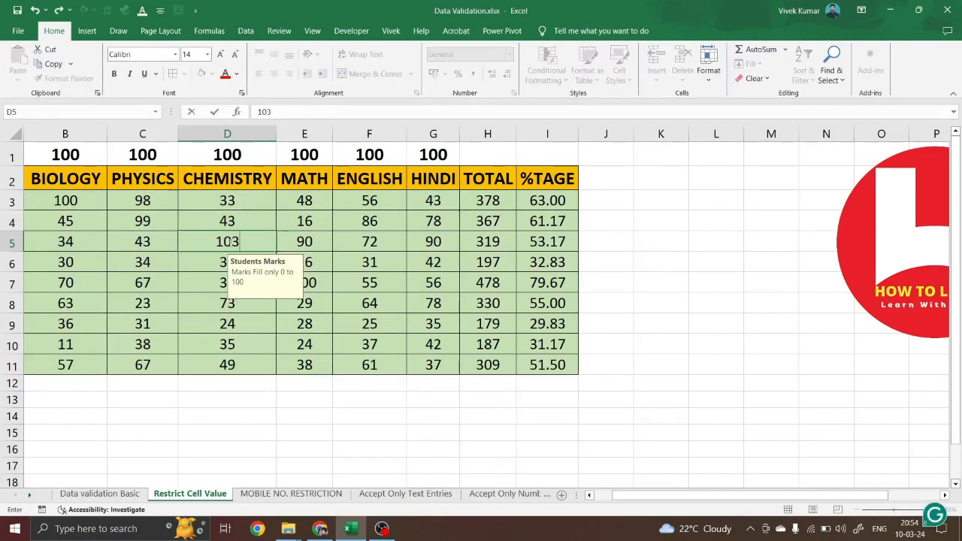
{"action": "key", "text": "Return"}
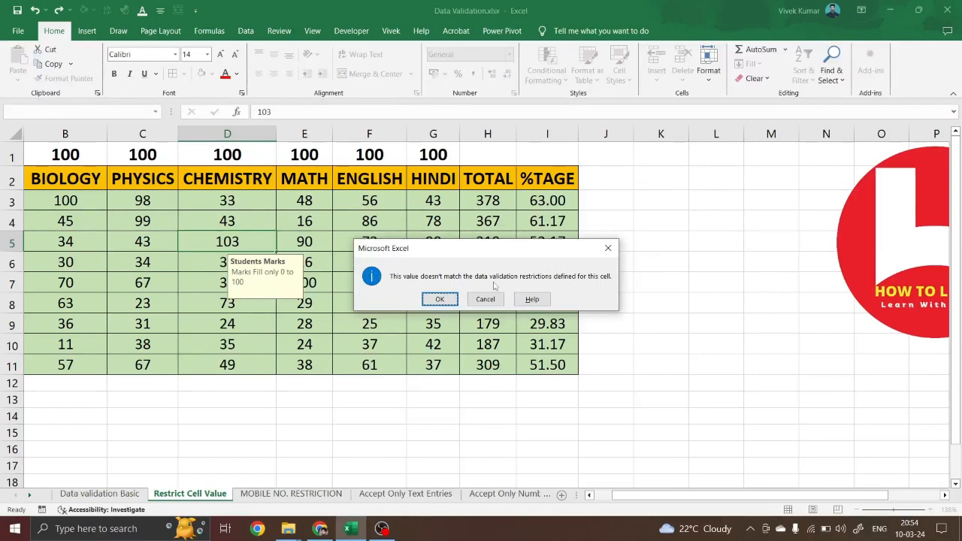
{"action": "left_click", "coordinate": [438, 300]}
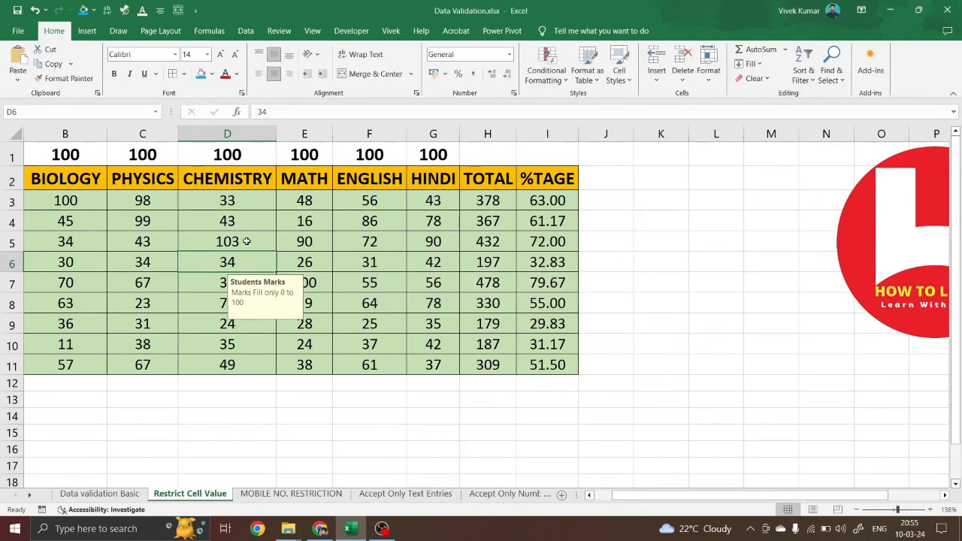
{"action": "left_click_drag", "start_coordinate": [96, 202], "coordinate": [436, 365]}
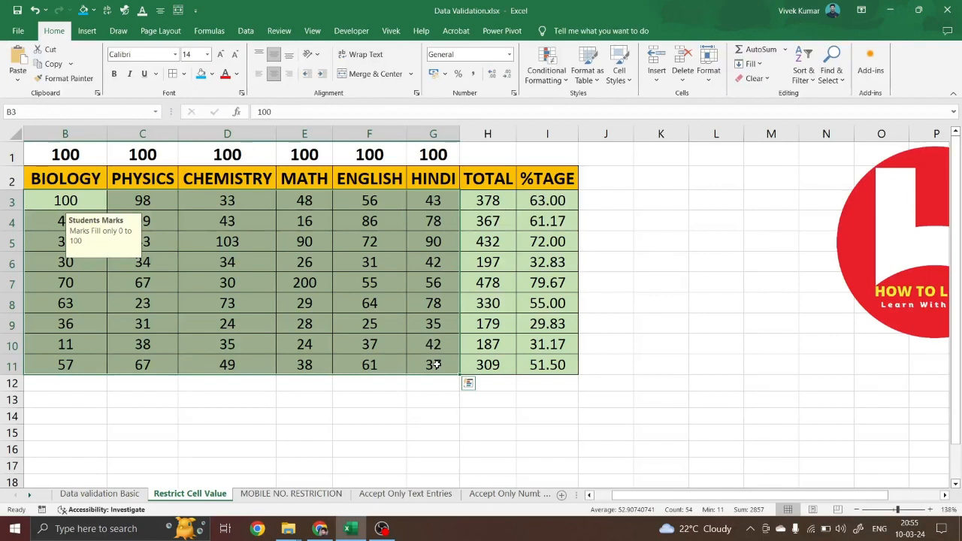
Set the marks range error alert style back to Stop
{"action": "key", "text": "alt+a"}
{"action": "key", "text": "v"}
{"action": "key", "text": "v"}
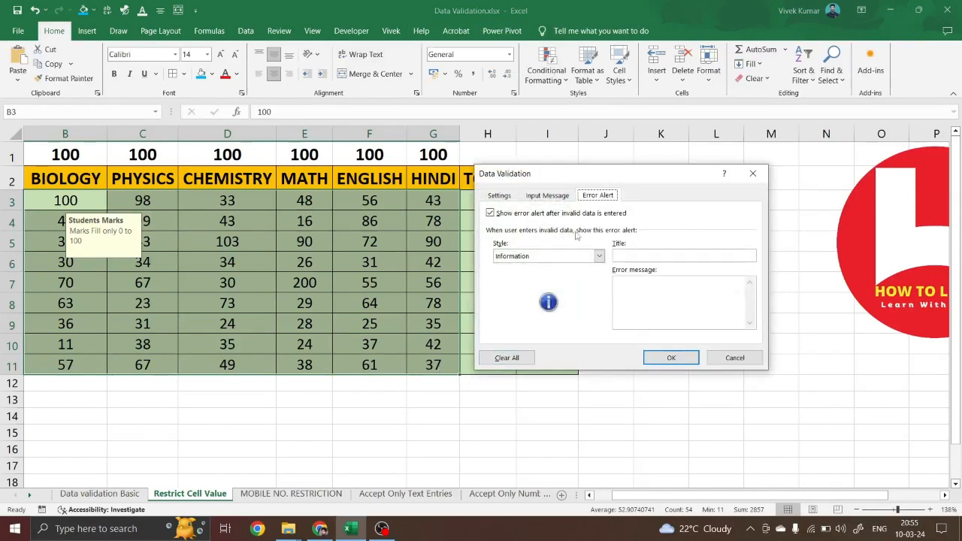
{"action": "left_click", "coordinate": [600, 256]}
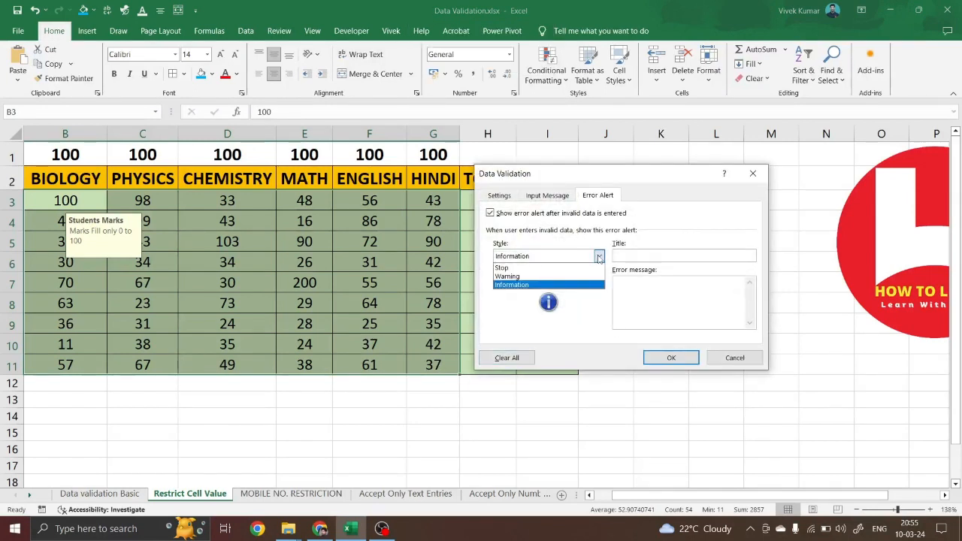
{"action": "left_click", "coordinate": [499, 269]}
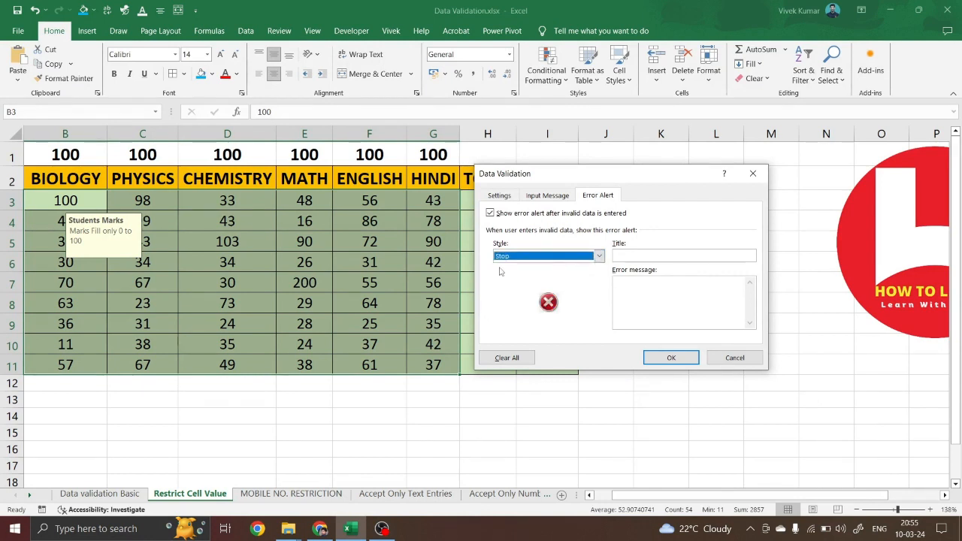
Title the alert 'Whole Value' with a two-line message ending 'Value fill only 0 to 100'
{"action": "left_click", "coordinate": [646, 255]}
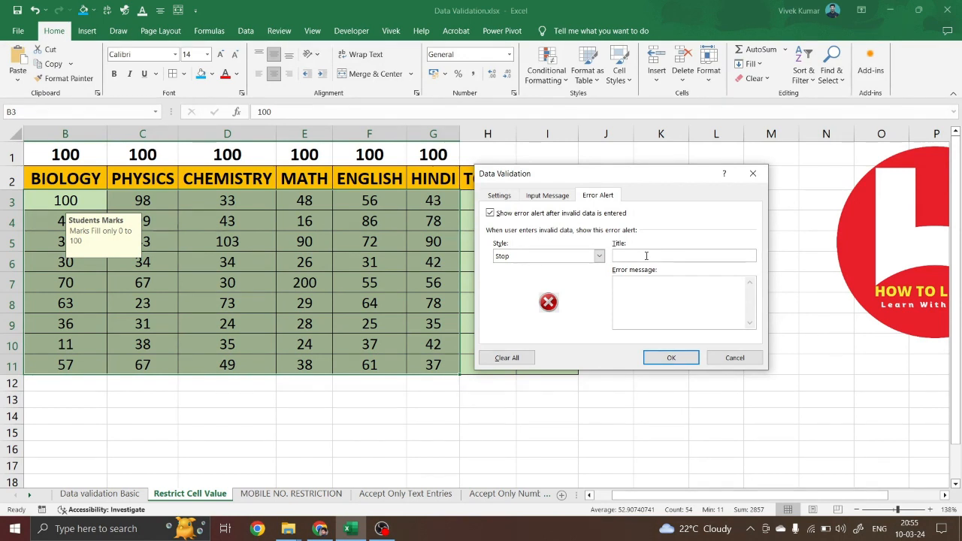
{"action": "type", "text": "Whole Value"}
{"action": "left_click", "coordinate": [633, 284]}
{"action": "type", "text": "Abe samajh nhi aata"}
{"action": "key", "text": "Return"}
{"action": "type", "text": "Value only 0 to 100"}
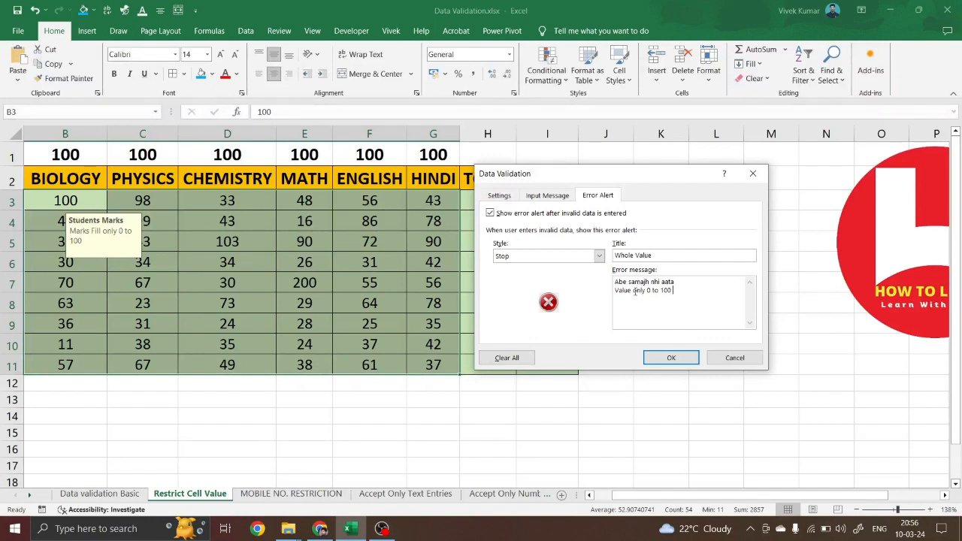
{"action": "type", "text": "Fill"}
{"action": "left_click", "coordinate": [679, 358]}
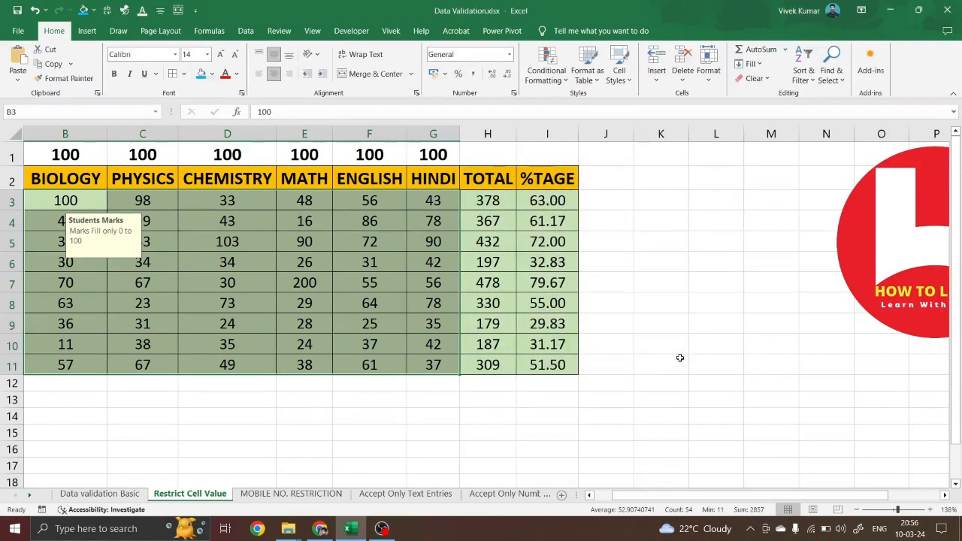
Confirm that entering 101 and -10 in D3 is rejected by the Stop alert
{"action": "left_click", "coordinate": [234, 281]}
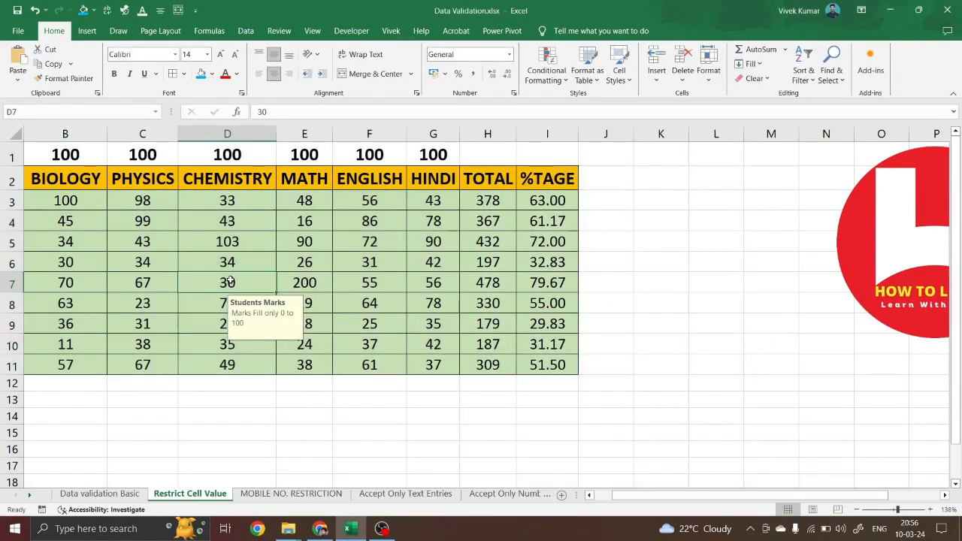
{"action": "left_click", "coordinate": [242, 201]}
{"action": "type", "text": "10"}
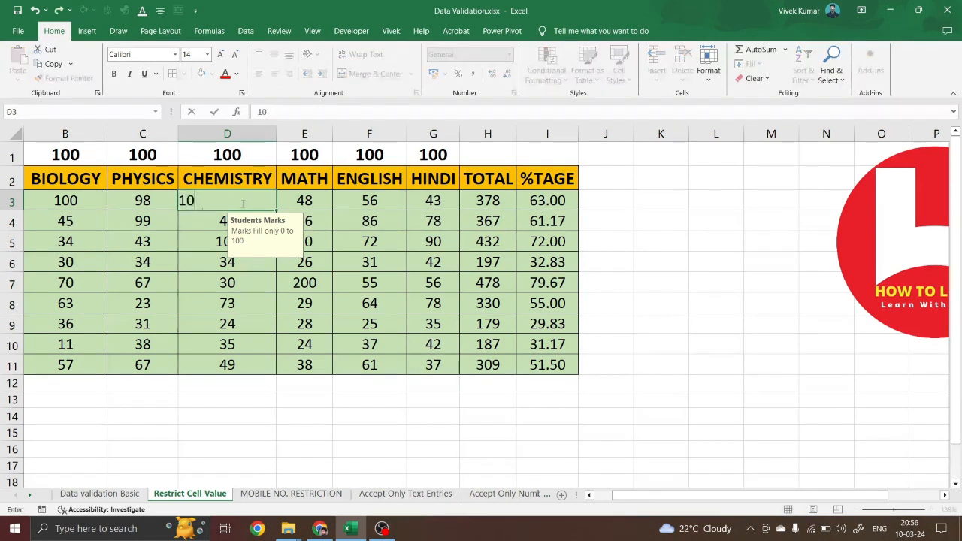
{"action": "type", "text": "1"}
{"action": "key", "text": "Return"}
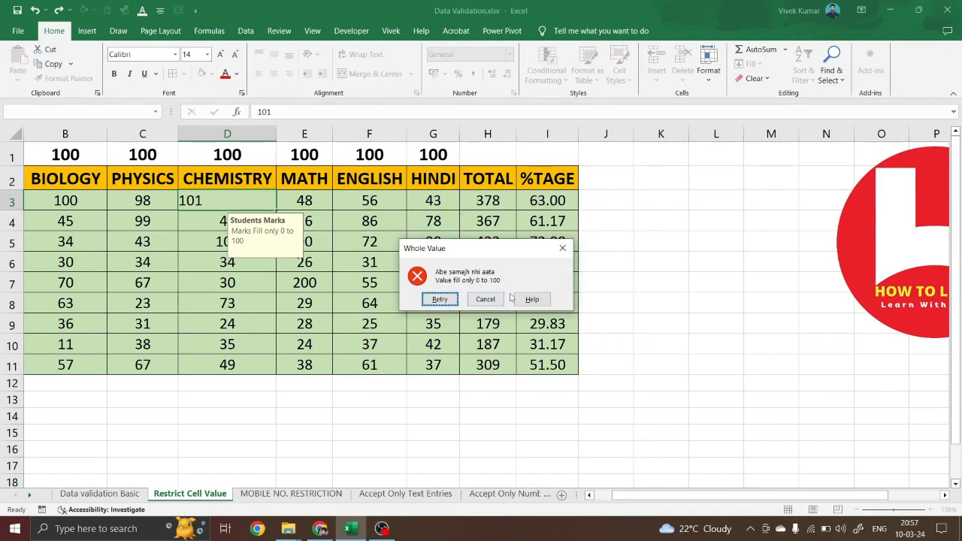
{"action": "left_click", "coordinate": [440, 299]}
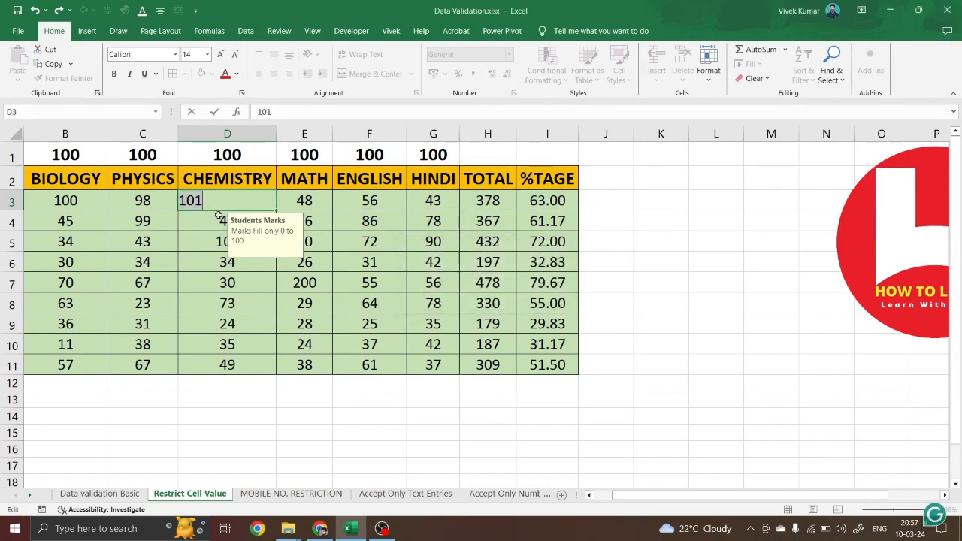
{"action": "key", "text": "BackSpace"}
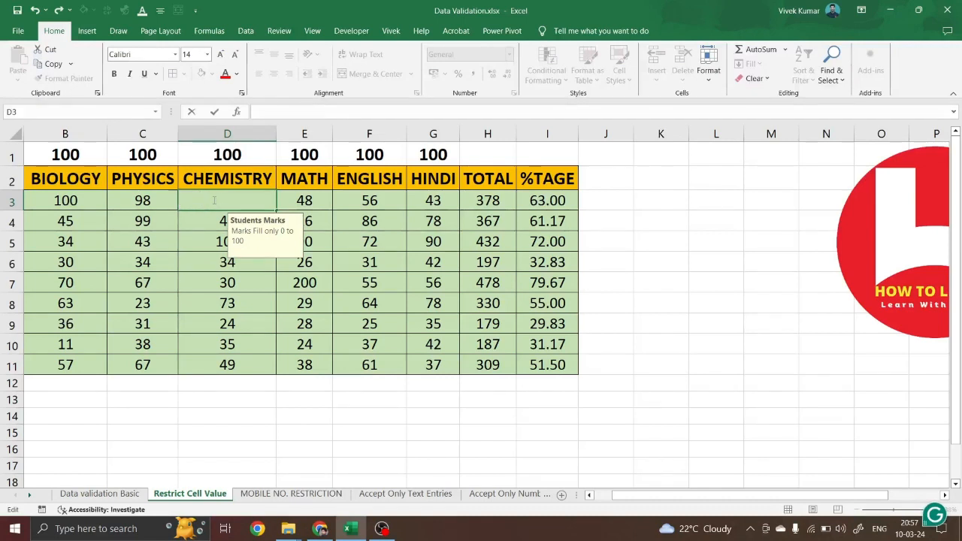
{"action": "type", "text": "-10"}
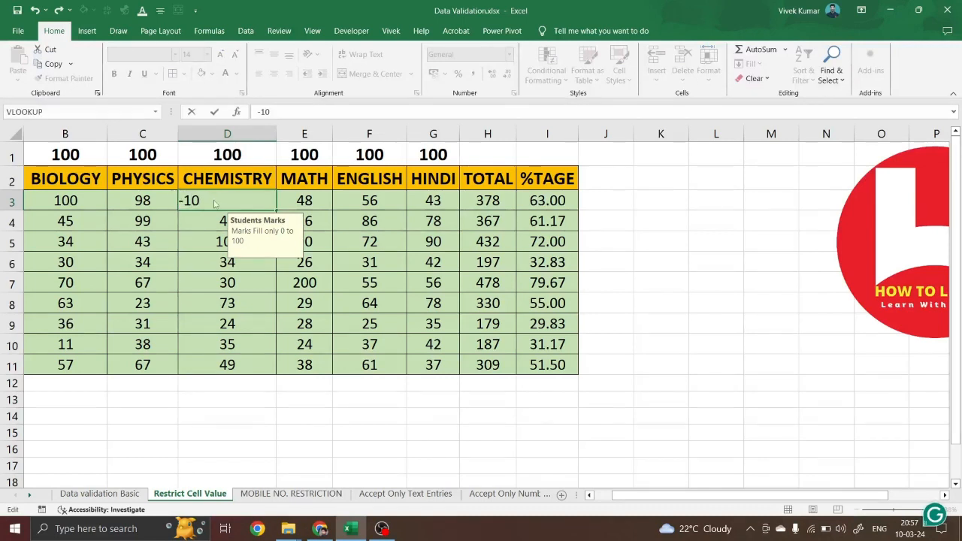
{"action": "key", "text": "Return"}
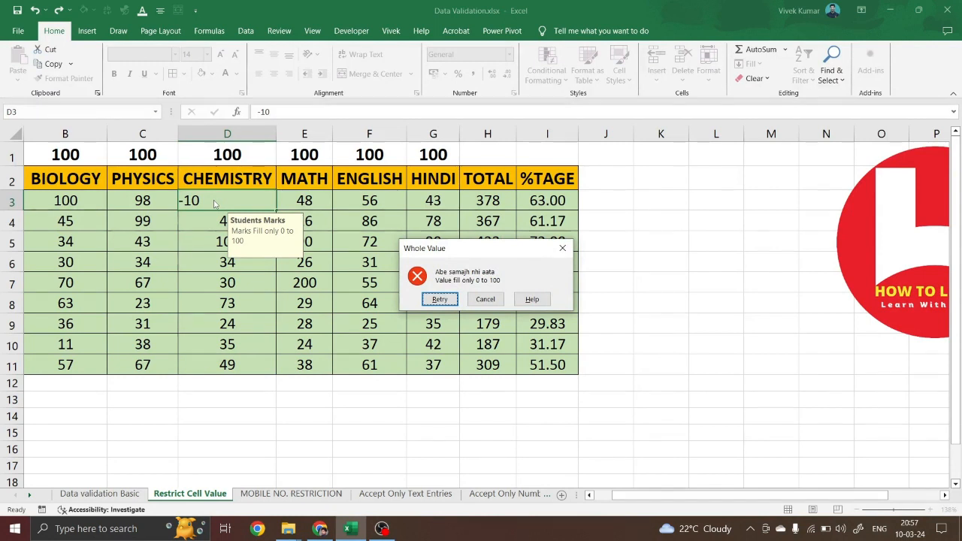
{"action": "left_click", "coordinate": [439, 299]}
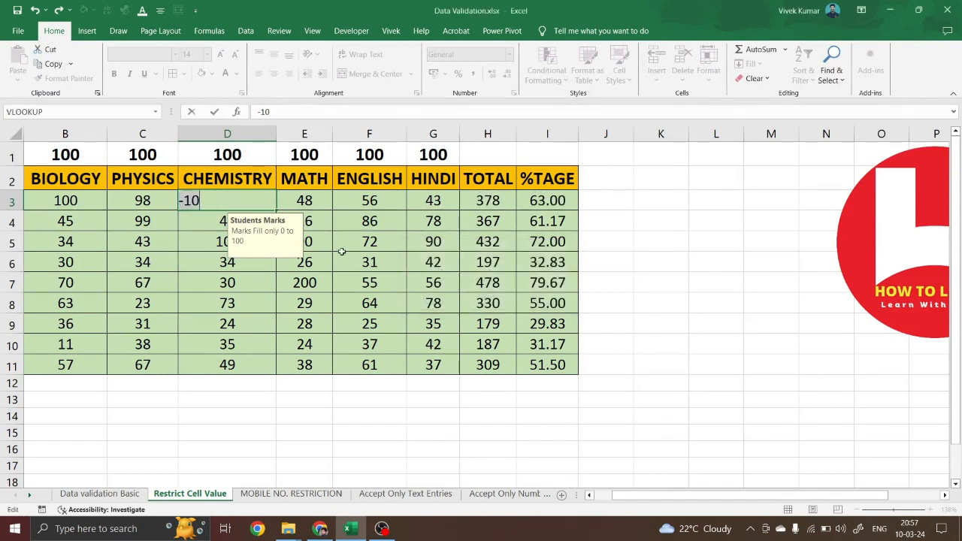
Set D3's Chemistry mark to 0, giving row 3 a total of 345
{"action": "key", "text": "BackSpace"}
{"action": "type", "text": "0"}
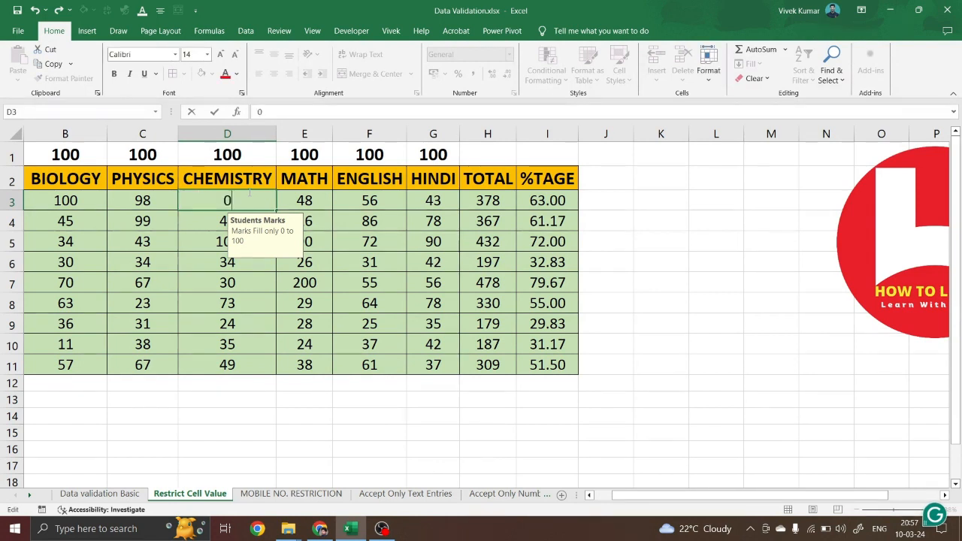
{"action": "key", "text": "Return"}
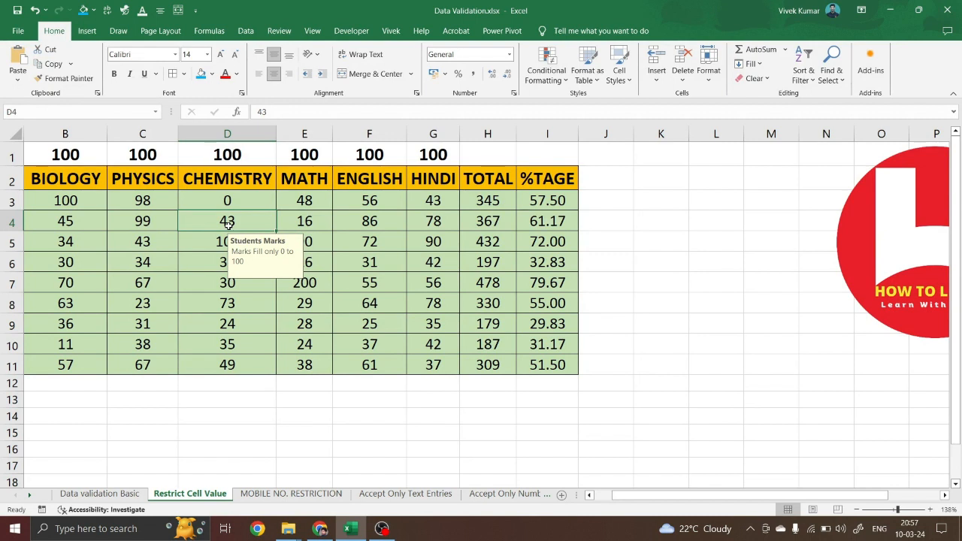
{"action": "left_click_drag", "start_coordinate": [96, 201], "coordinate": [434, 365]}
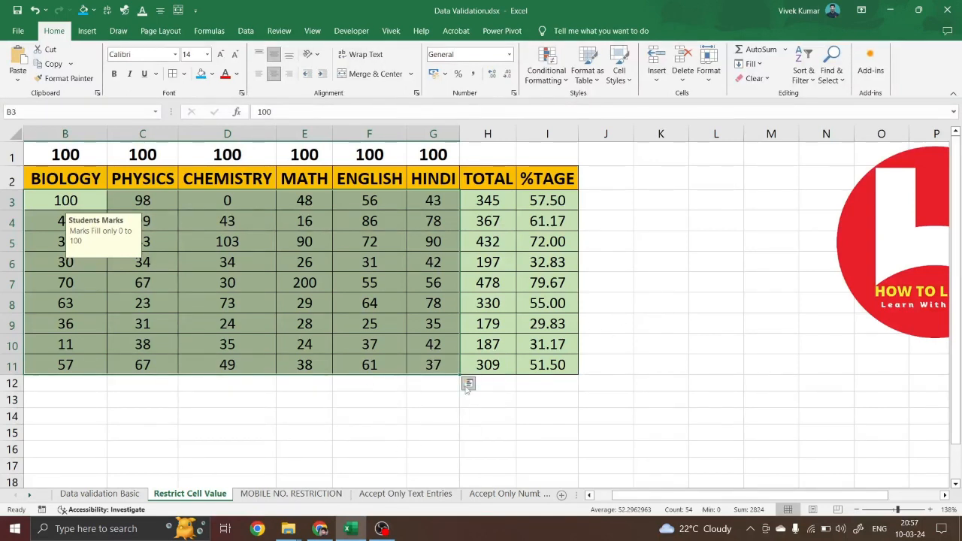
Select the empty cells D13:D23 below the marks table
{"action": "left_click", "coordinate": [393, 403]}
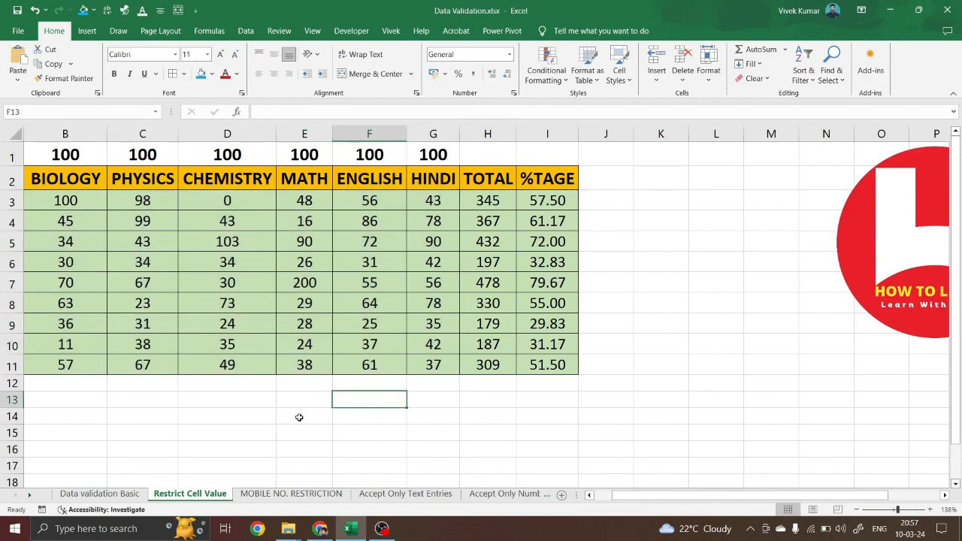
{"action": "scroll", "coordinate": [299, 417], "scroll_direction": "down", "scroll_amount": 1}
{"action": "scroll", "coordinate": [300, 418], "scroll_direction": "down", "scroll_amount": 1}
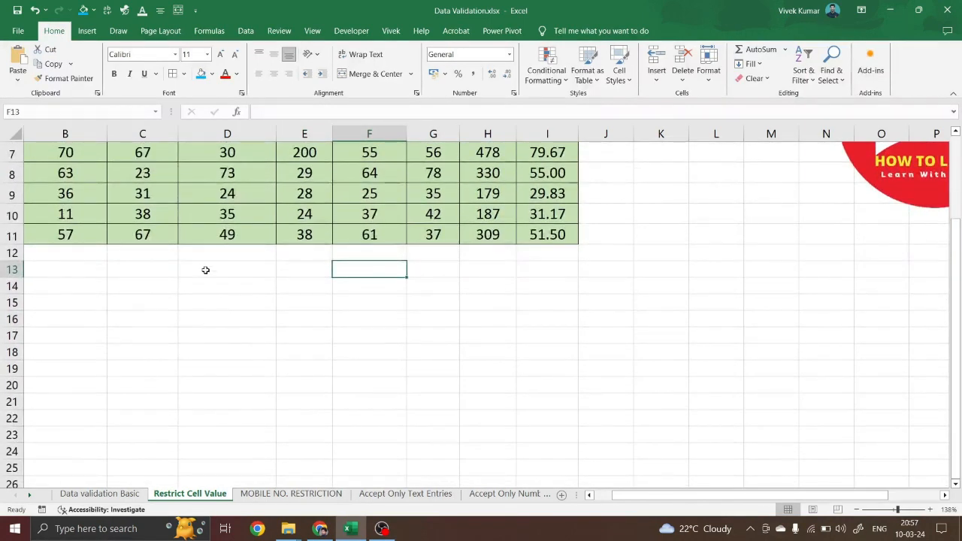
{"action": "left_click_drag", "start_coordinate": [199, 269], "coordinate": [194, 432]}
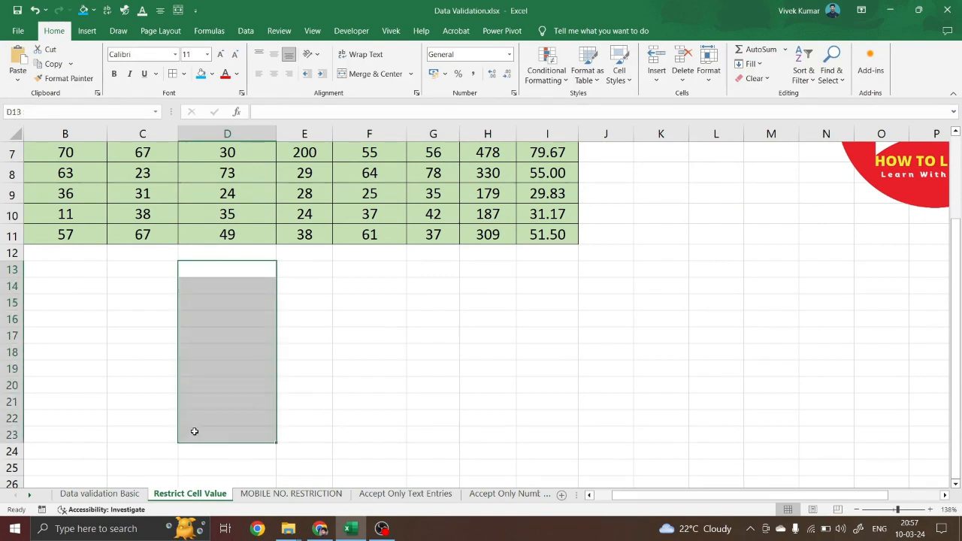
Allow only decimal values greater than .01 in D13:D23
{"action": "key", "text": "alt+d"}
{"action": "key", "text": "l"}
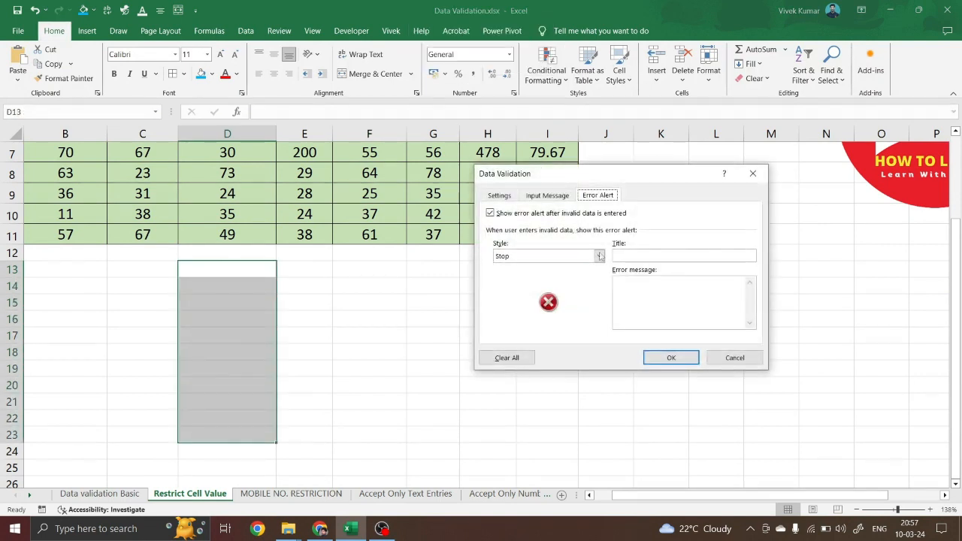
{"action": "left_click", "coordinate": [499, 196]}
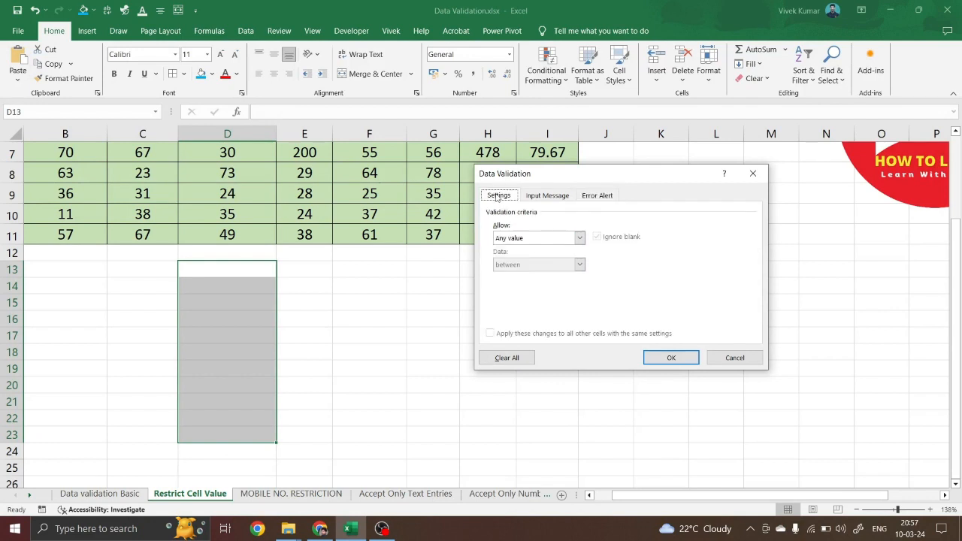
{"action": "left_click", "coordinate": [579, 238]}
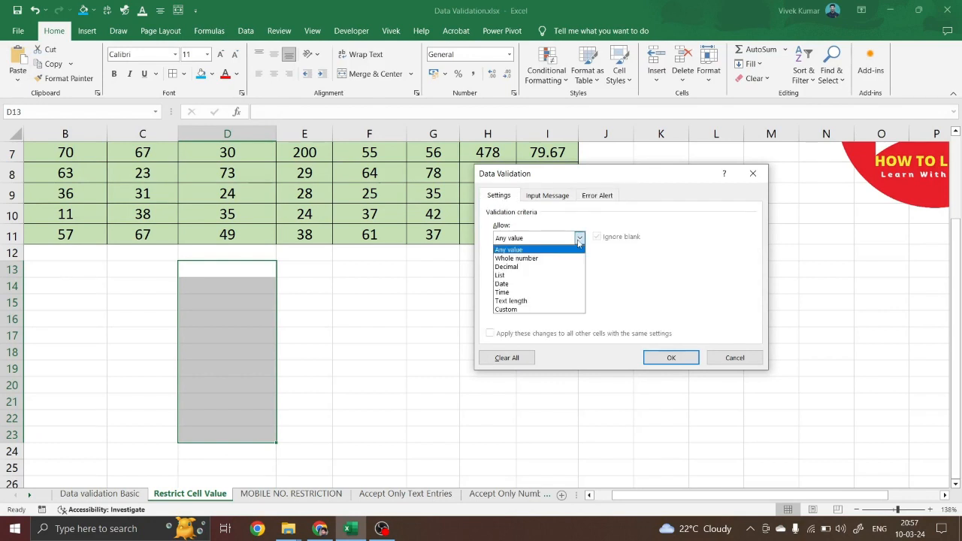
{"action": "left_click", "coordinate": [518, 267]}
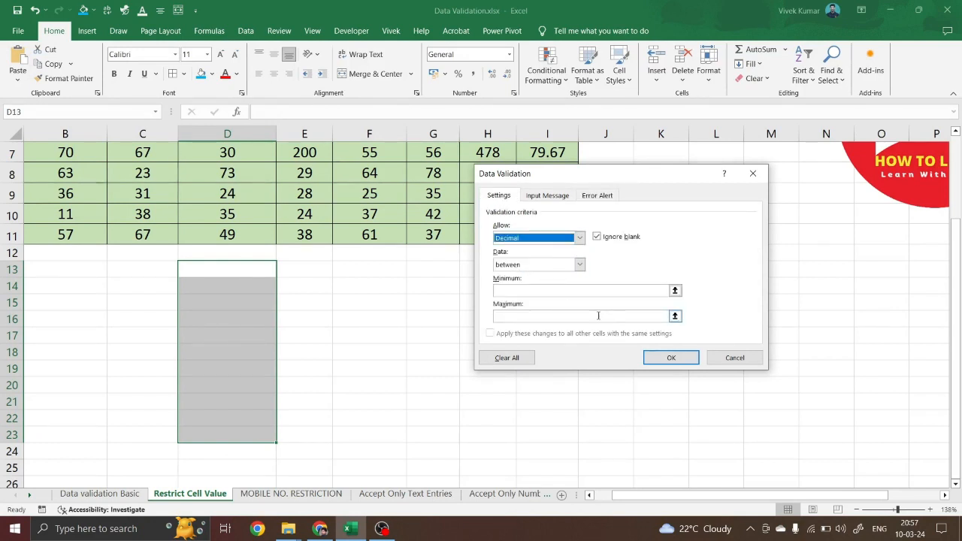
{"action": "left_click", "coordinate": [580, 265]}
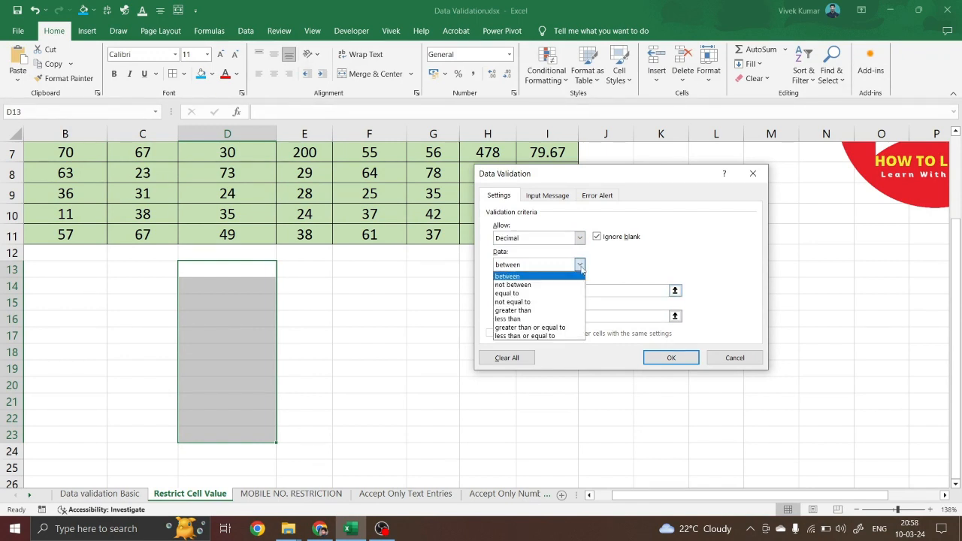
{"action": "left_click", "coordinate": [528, 310]}
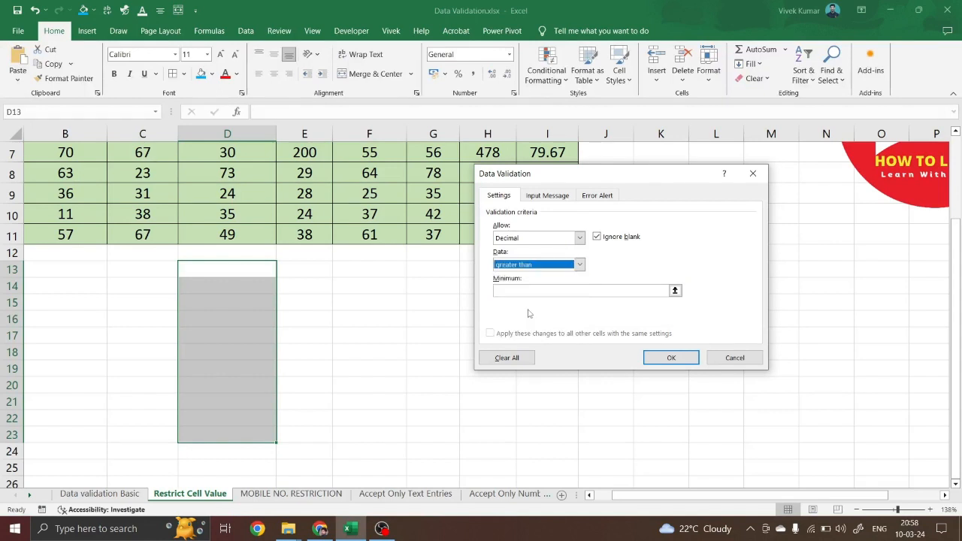
{"action": "left_click", "coordinate": [516, 290]}
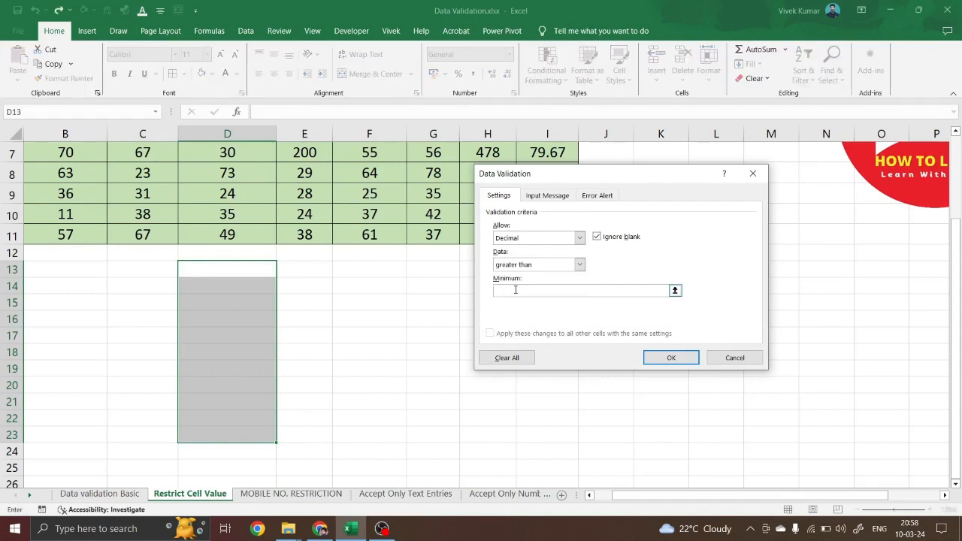
{"action": "type", "text": ".01"}
{"action": "left_click", "coordinate": [662, 358]}
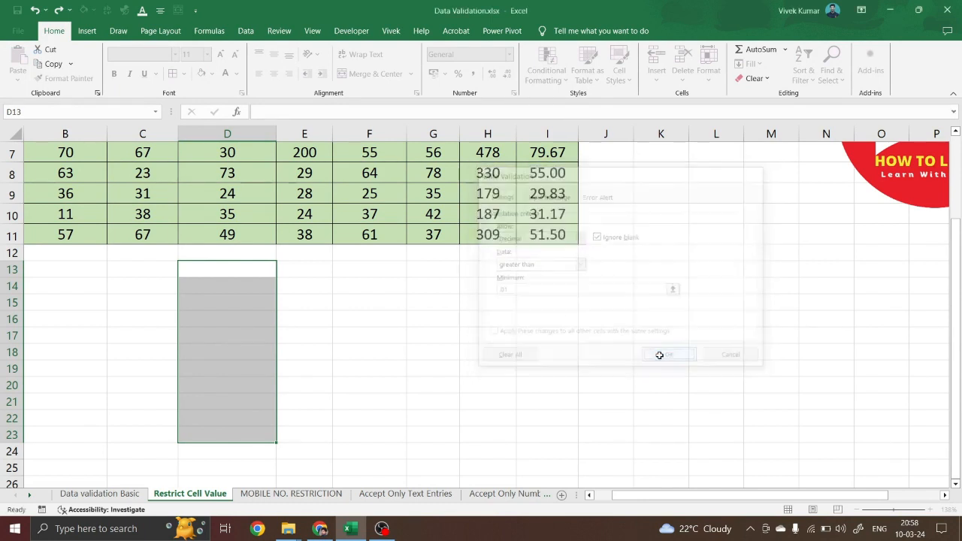
Confirm that .00 is rejected in D14
{"action": "left_click", "coordinate": [230, 288]}
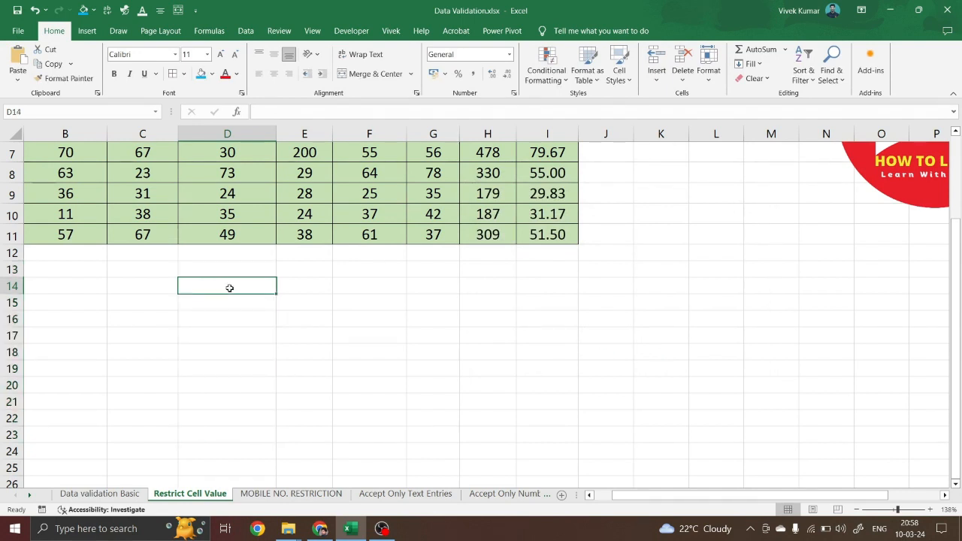
{"action": "type", "text": ".00"}
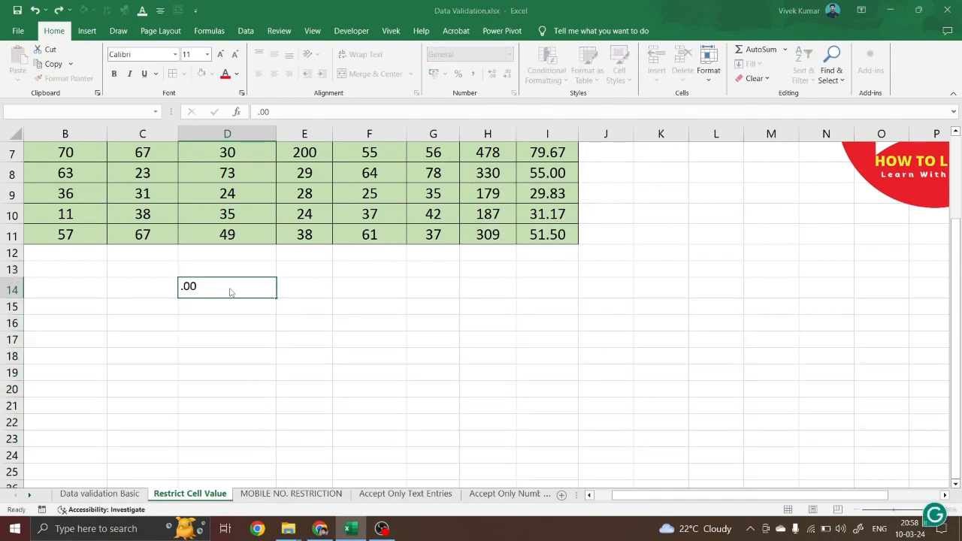
{"action": "key", "text": "Return"}
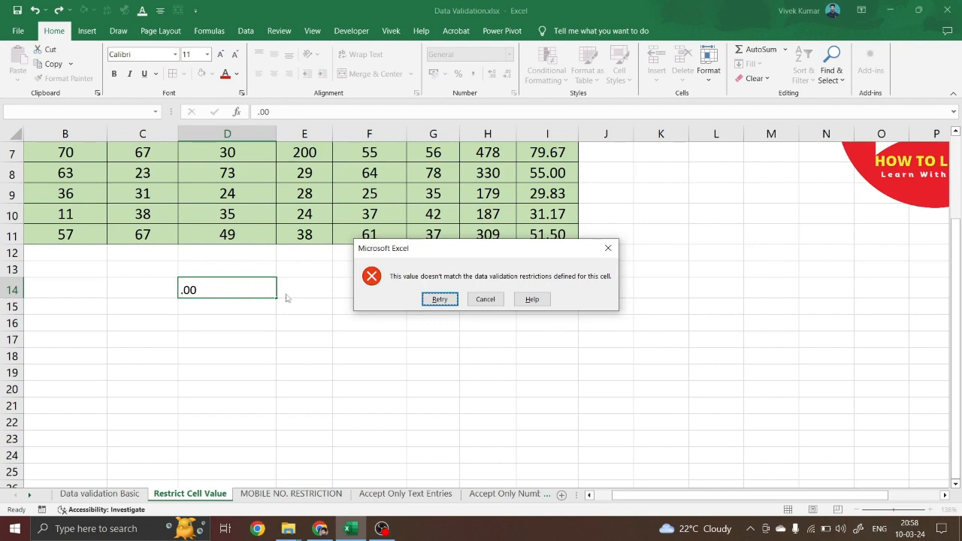
{"action": "left_click", "coordinate": [486, 299]}
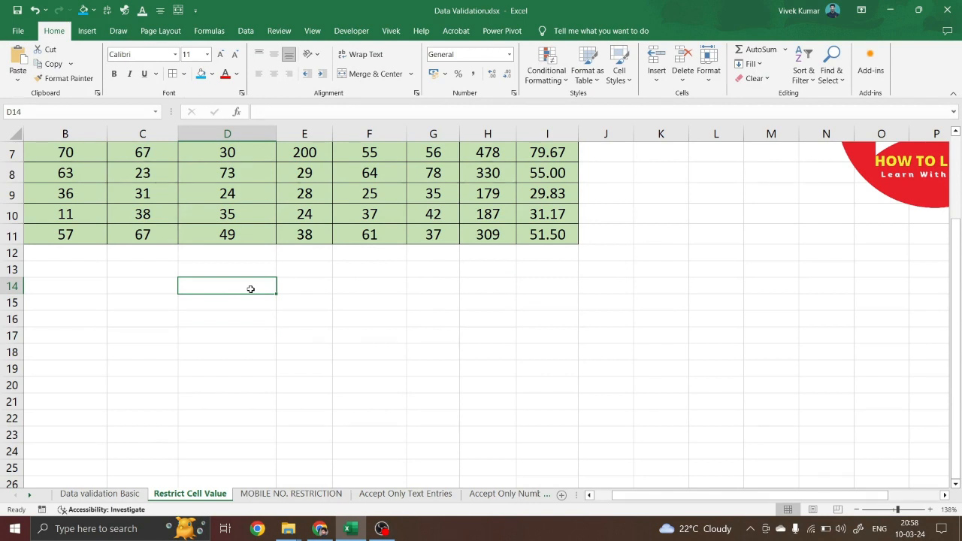
Fill D14:D22 blue and enter 0.02, 10 and 10.56 in D14:D16
{"action": "left_click_drag", "start_coordinate": [251, 290], "coordinate": [242, 417]}
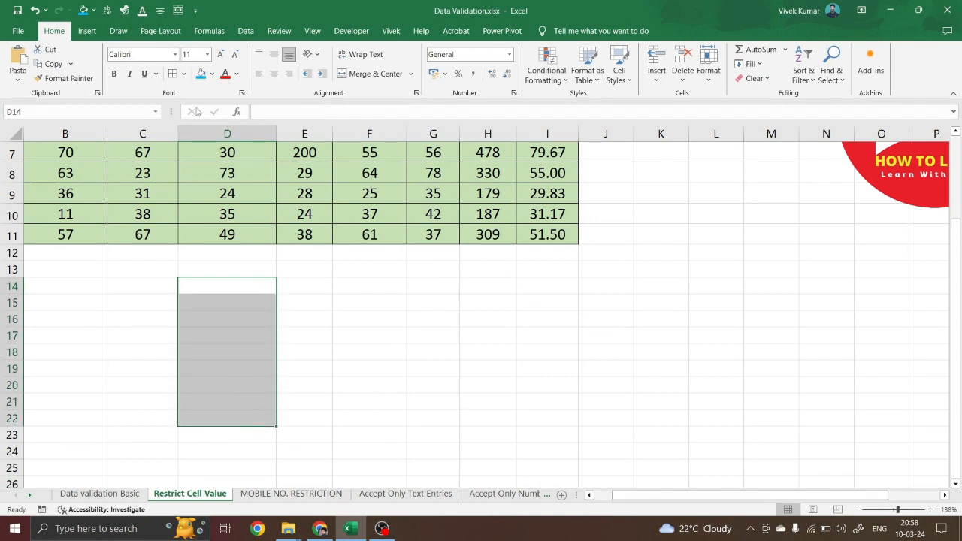
{"action": "left_click", "coordinate": [200, 74]}
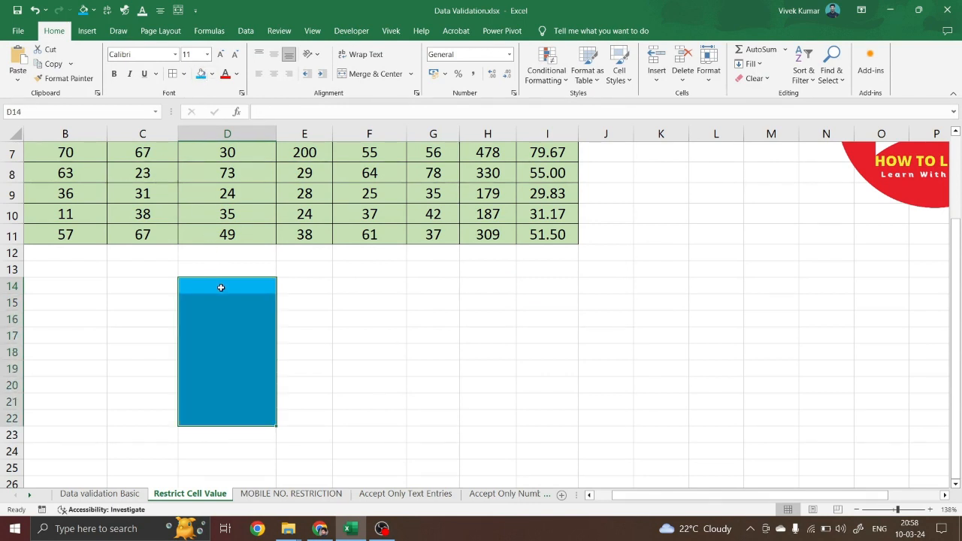
{"action": "left_click", "coordinate": [244, 291]}
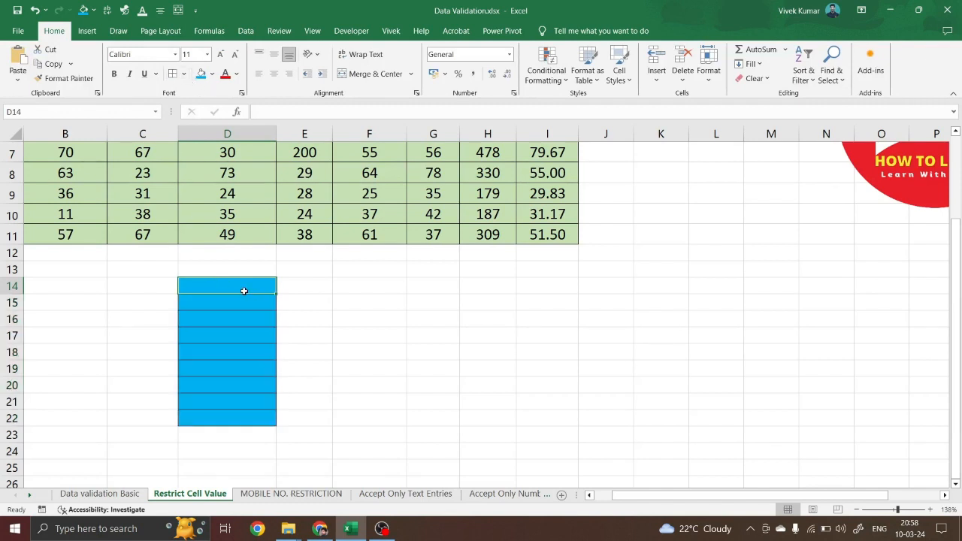
{"action": "type", "text": "0.02"}
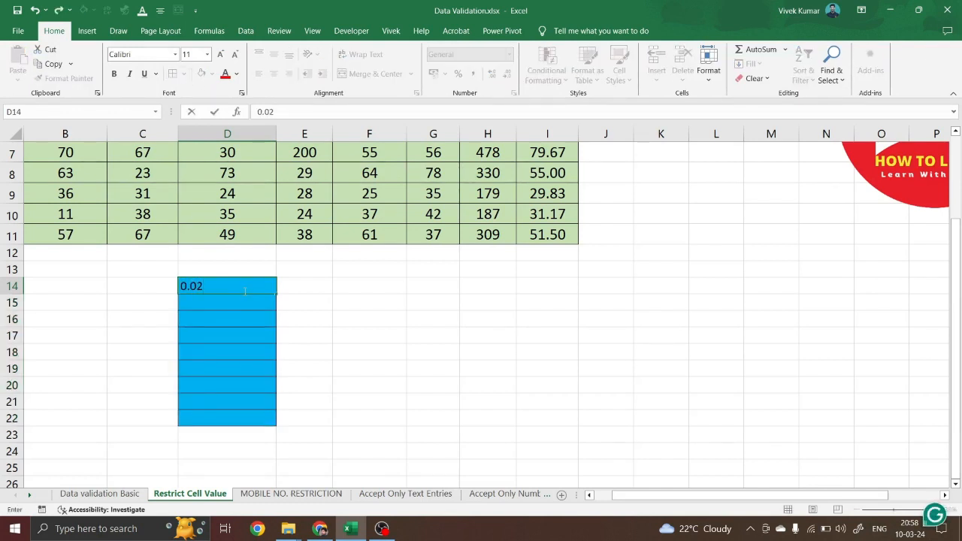
{"action": "key", "text": "Return"}
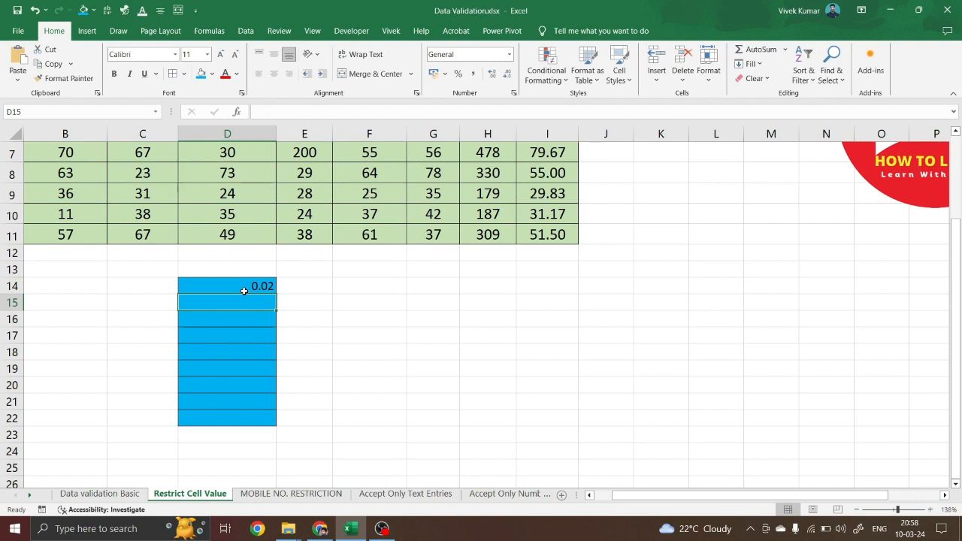
{"action": "type", "text": "10"}
{"action": "key", "text": "Return"}
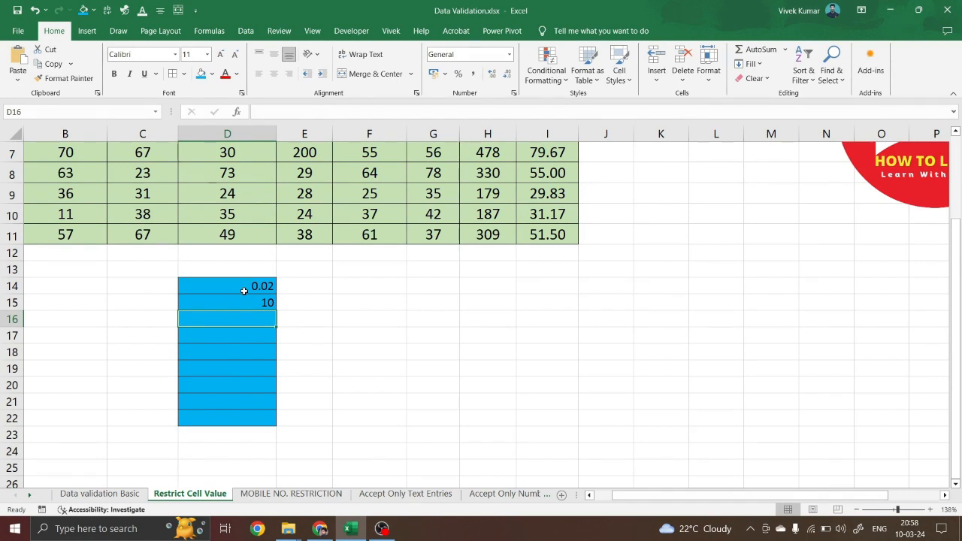
{"action": "type", "text": "10.5"}
{"action": "type", "text": "6"}
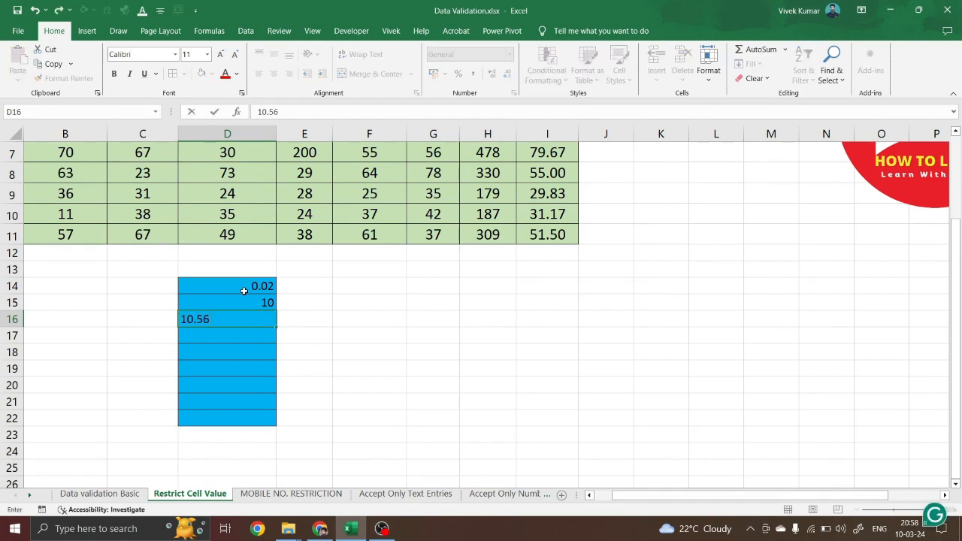
{"action": "key", "text": "Return"}
Confirm that -10.56 is rejected in D17
{"action": "type", "text": "-"}
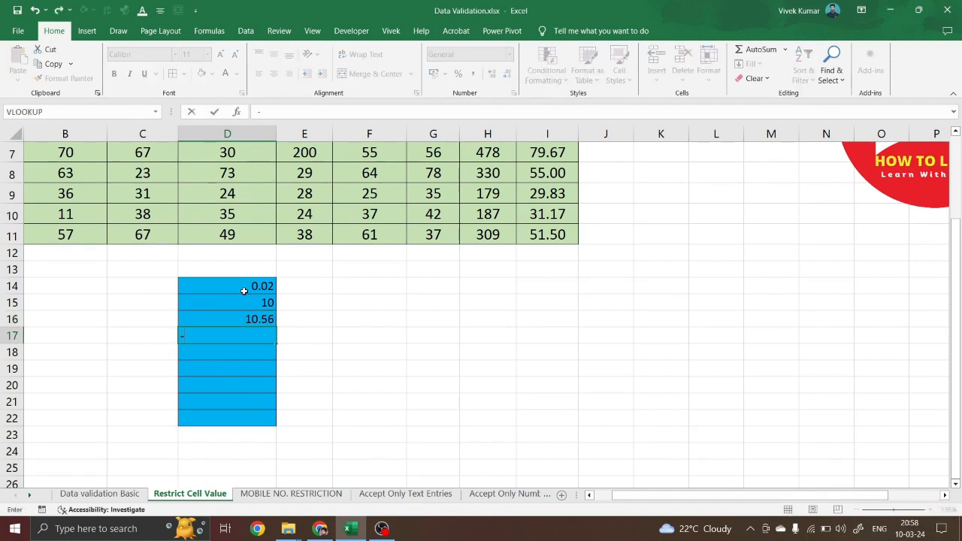
{"action": "type", "text": "10.56"}
{"action": "key", "text": "Return"}
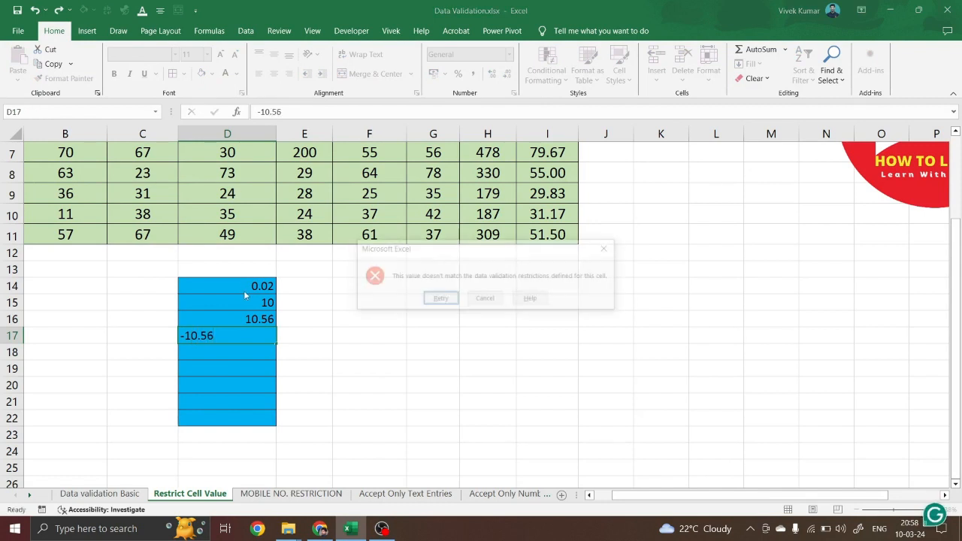
{"action": "left_click", "coordinate": [484, 299]}
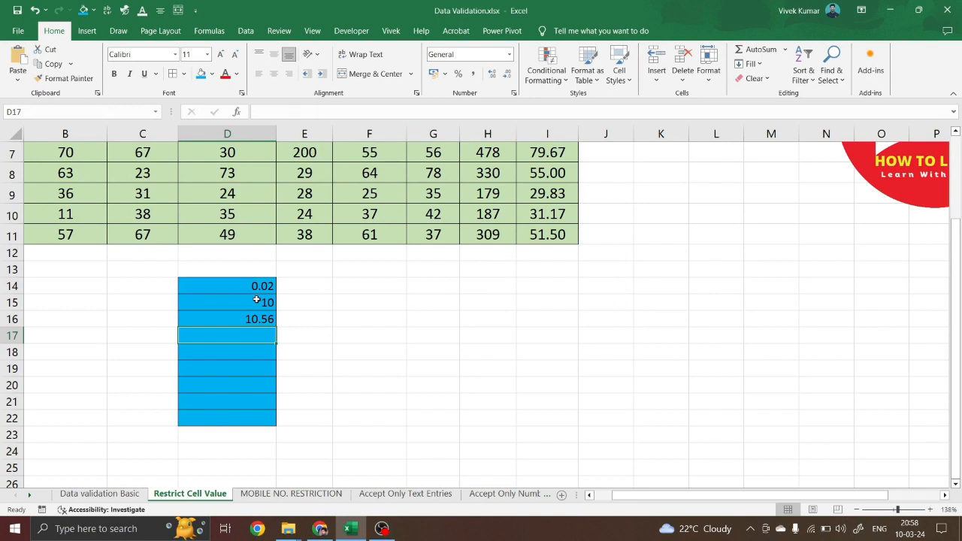
Clear all data validation from the blue cells D14:D22
{"action": "left_click_drag", "start_coordinate": [258, 288], "coordinate": [258, 435]}
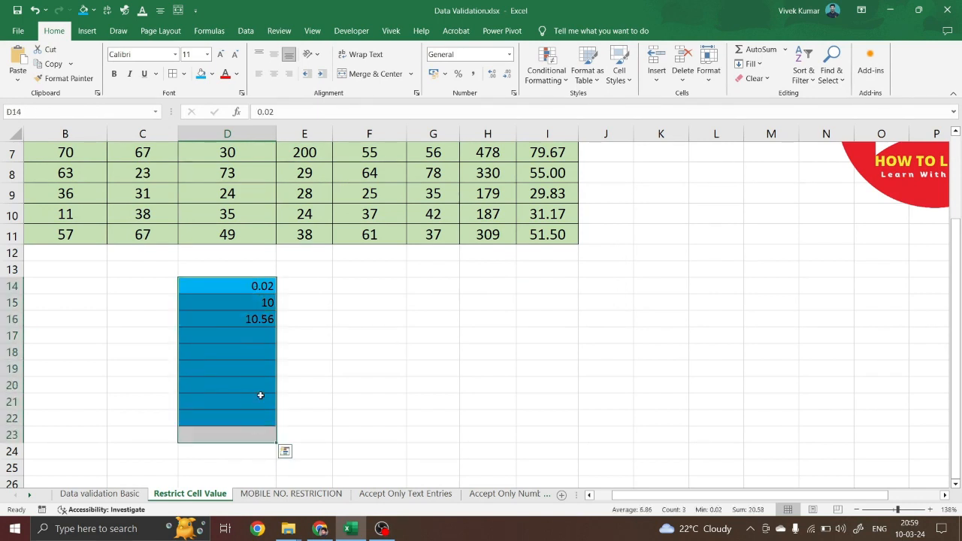
{"action": "left_click_drag", "start_coordinate": [260, 395], "coordinate": [260, 396]}
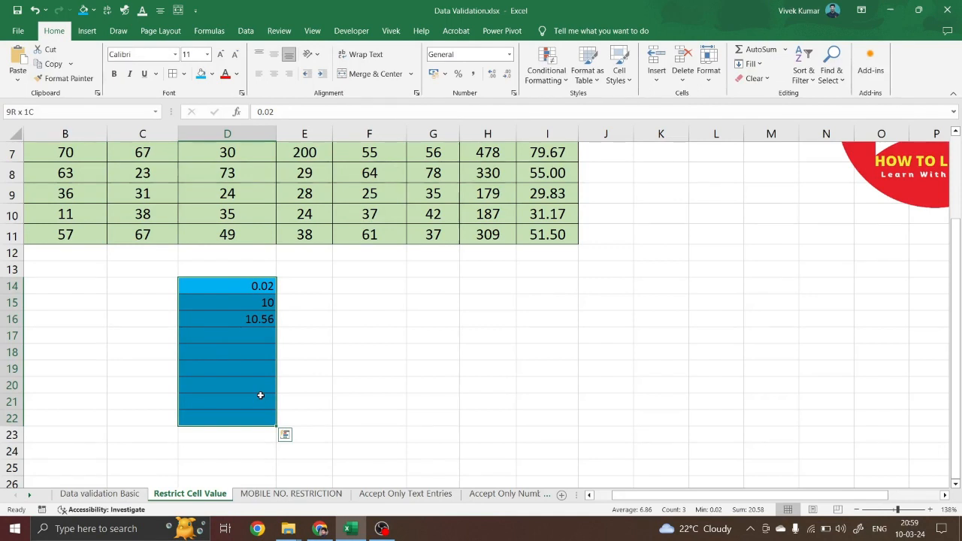
{"action": "key", "text": "alt+d+l"}
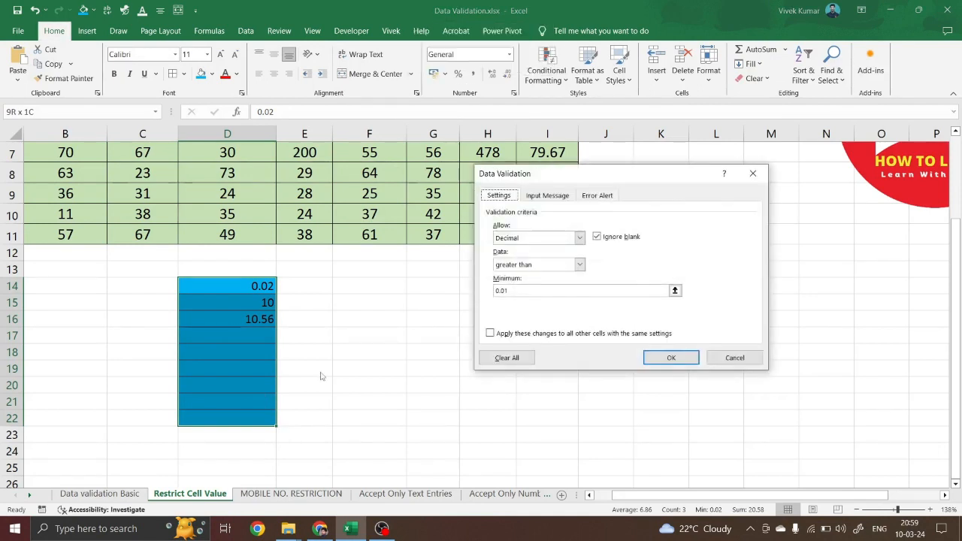
{"action": "left_click", "coordinate": [514, 360]}
{"action": "left_click", "coordinate": [670, 358]}
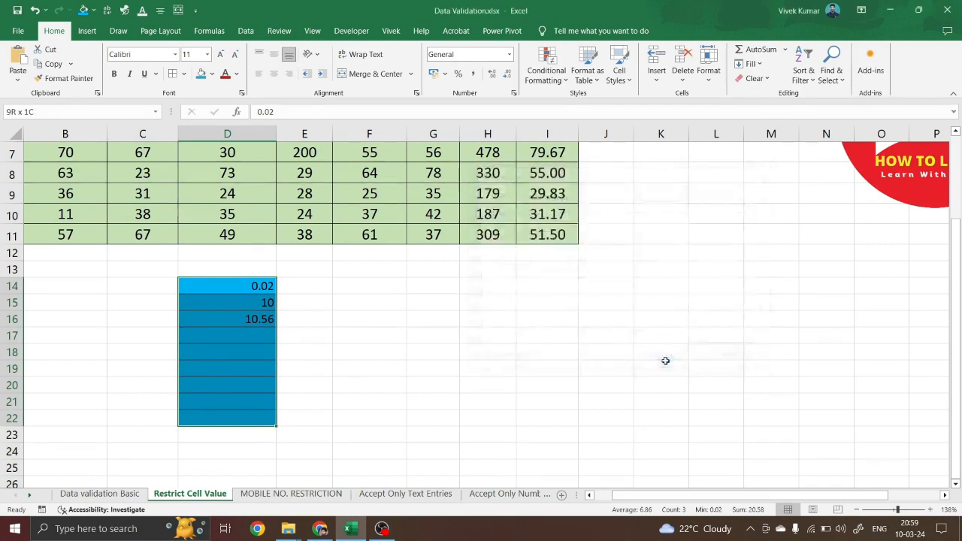
Check -10 is now accepted in D18, then delete the test values in D14:D18
{"action": "left_click", "coordinate": [235, 352]}
{"action": "type", "text": "-10"}
{"action": "key", "text": "Return"}
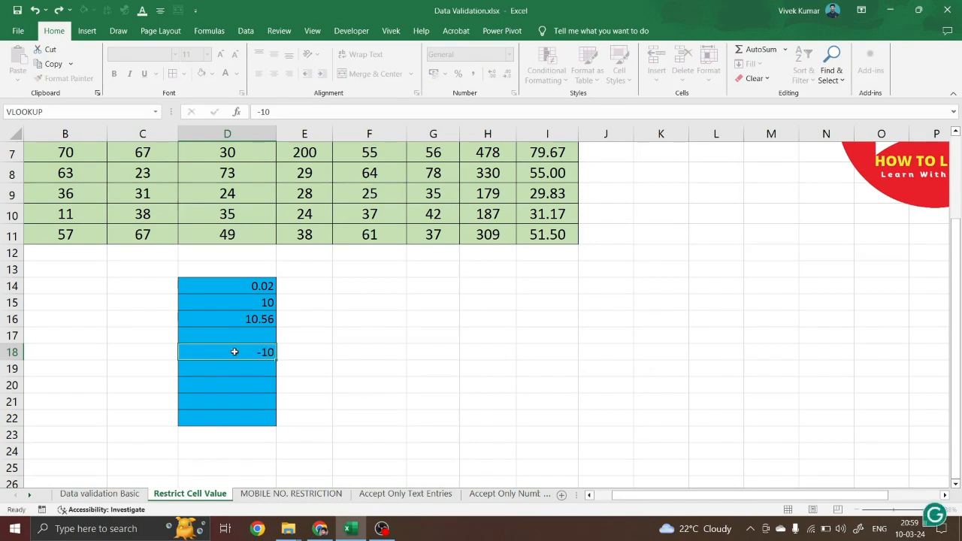
{"action": "left_click", "coordinate": [258, 284]}
{"action": "left_click_drag", "start_coordinate": [260, 328], "coordinate": [260, 354]}
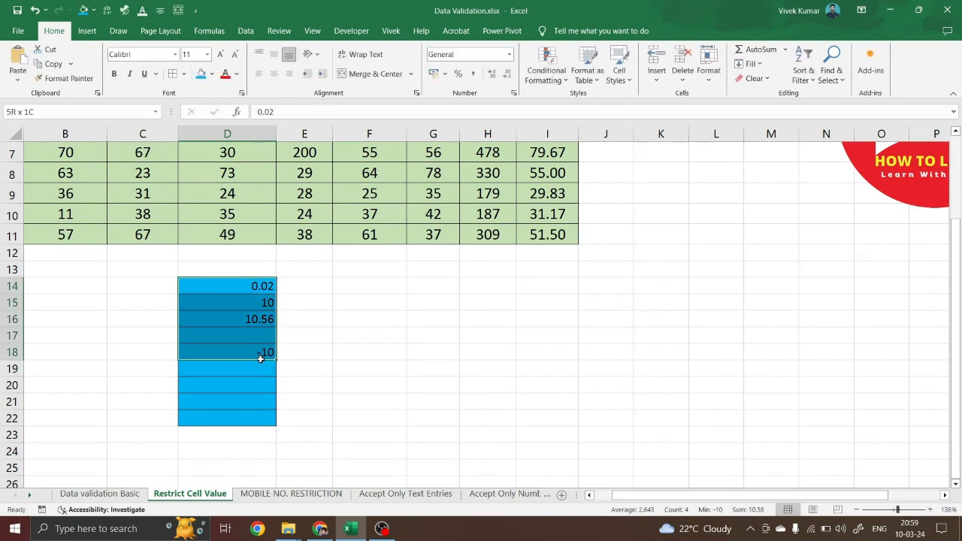
{"action": "key", "text": "Delete"}
{"action": "left_click_drag", "start_coordinate": [248, 289], "coordinate": [242, 418]}
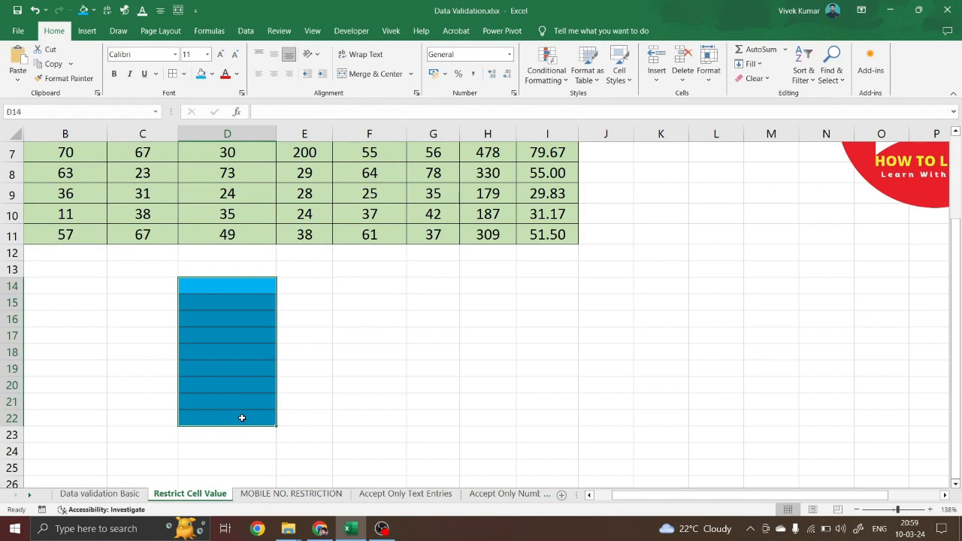
{"action": "key", "text": "alt+a"}
Allow only dates between 01-03-2024 and 31-03-2024 in D14:D22
{"action": "key", "text": "v"}
{"action": "key", "text": "v"}
{"action": "left_click", "coordinate": [580, 238]}
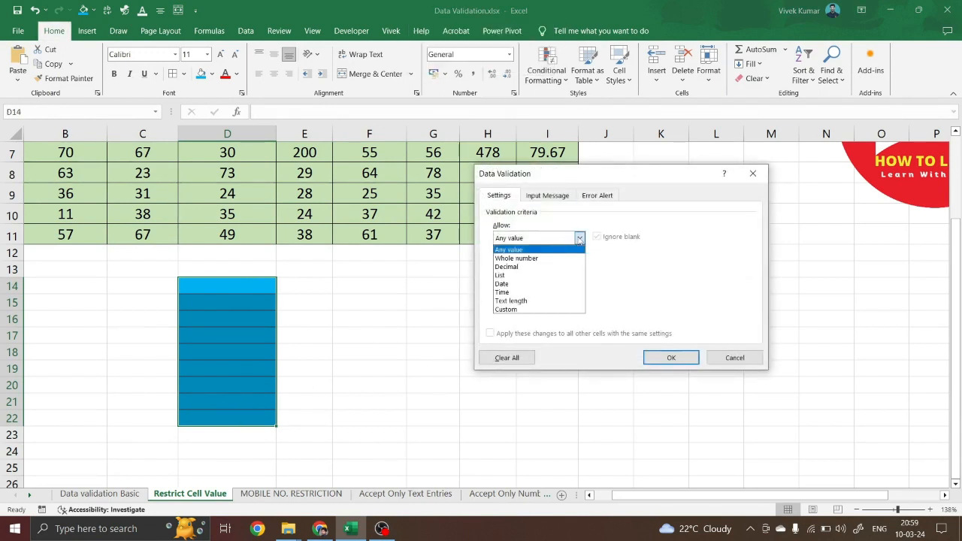
{"action": "left_click", "coordinate": [514, 285]}
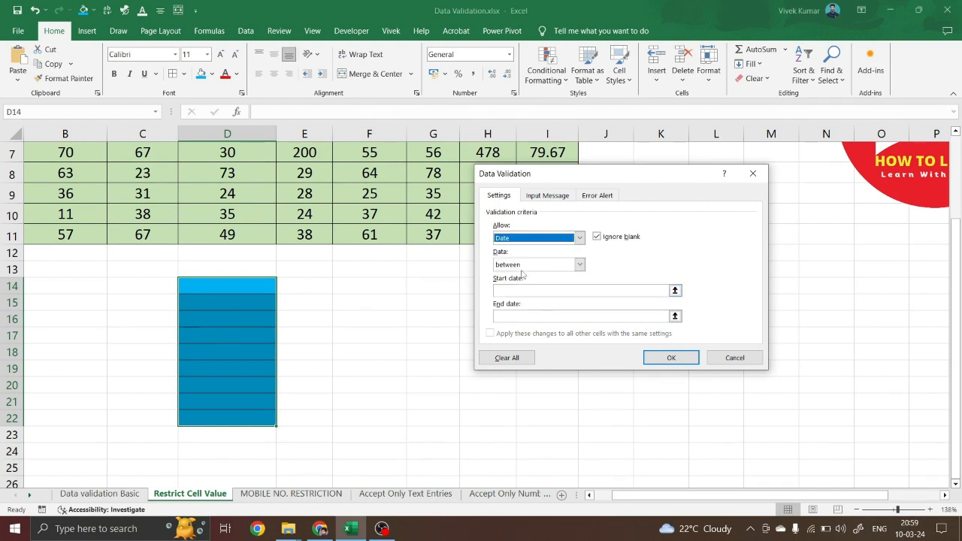
{"action": "left_click", "coordinate": [518, 290]}
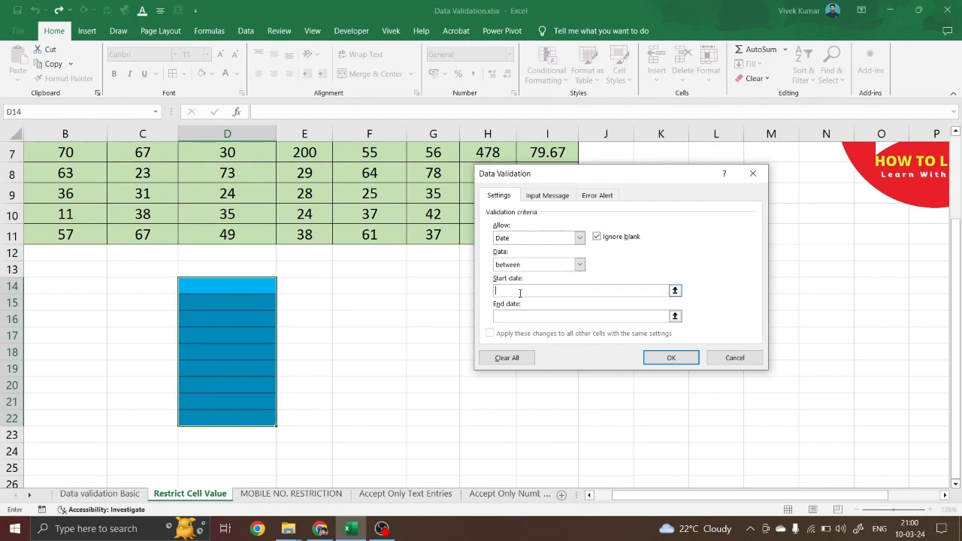
{"action": "type", "text": "01-03-2024"}
{"action": "left_click", "coordinate": [518, 316]}
{"action": "type", "text": "31-03-2024"}
{"action": "left_click", "coordinate": [671, 358]}
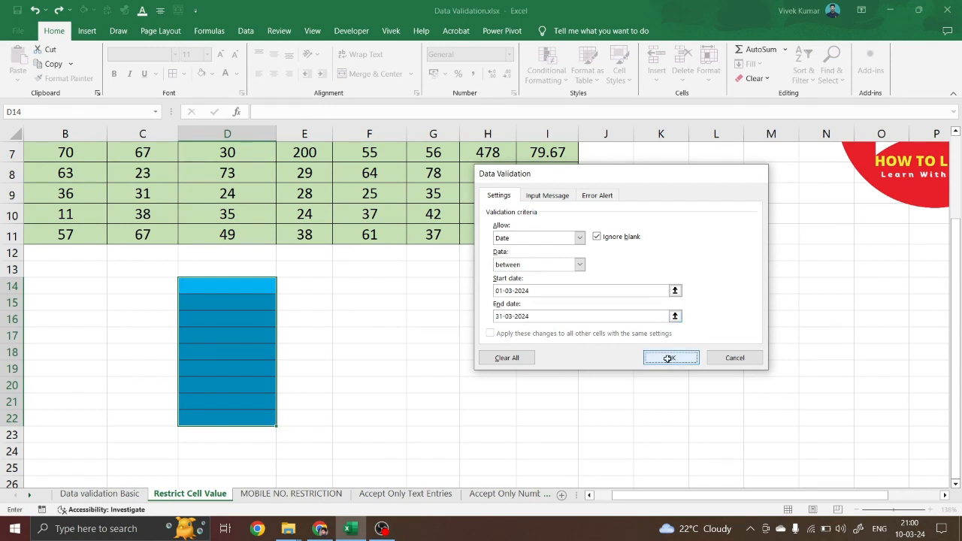
{"action": "left_click", "coordinate": [210, 302]}
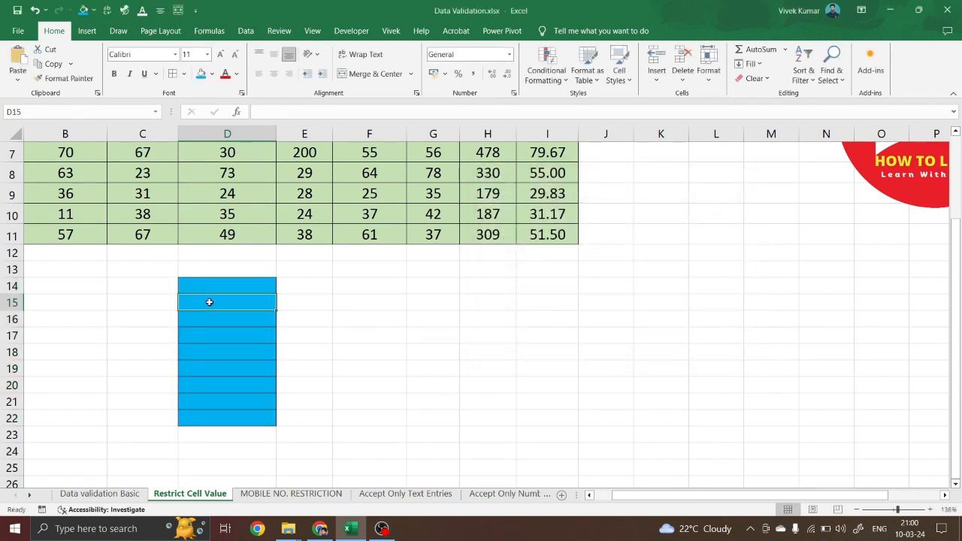
Enter 01-03-2024 in D14, then try 01-02-2024 in D15 and cancel its rejection
{"action": "key", "text": "Up"}
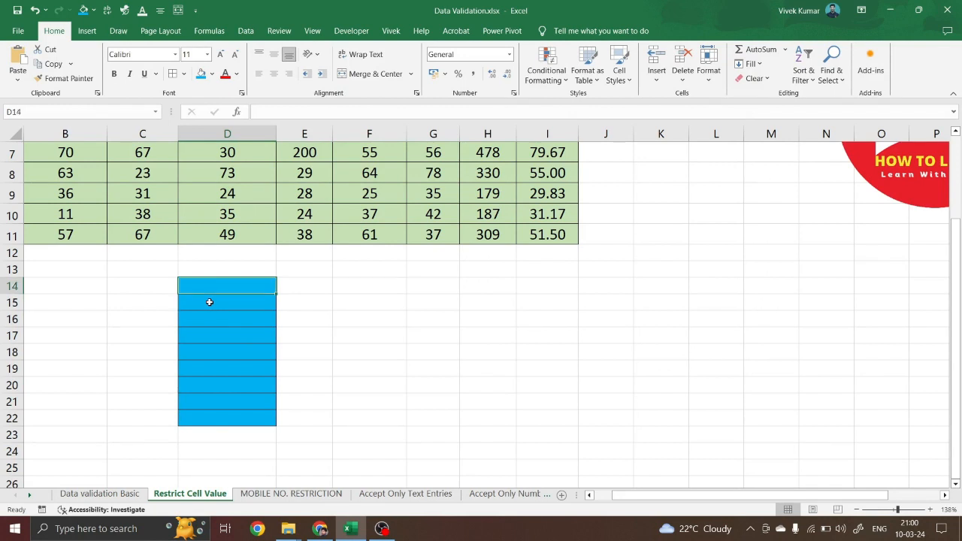
{"action": "type", "text": "01-03"}
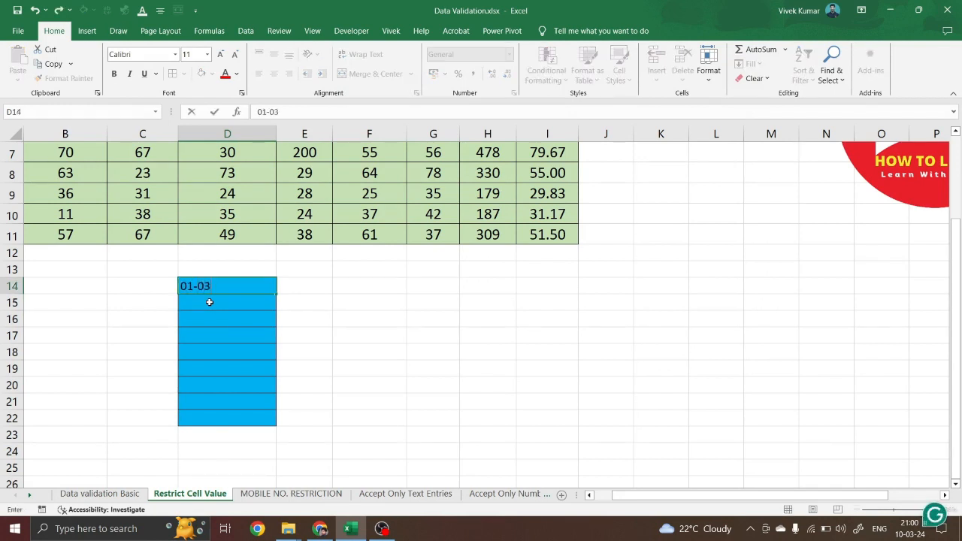
{"action": "type", "text": "-2024"}
{"action": "key", "text": "Return"}
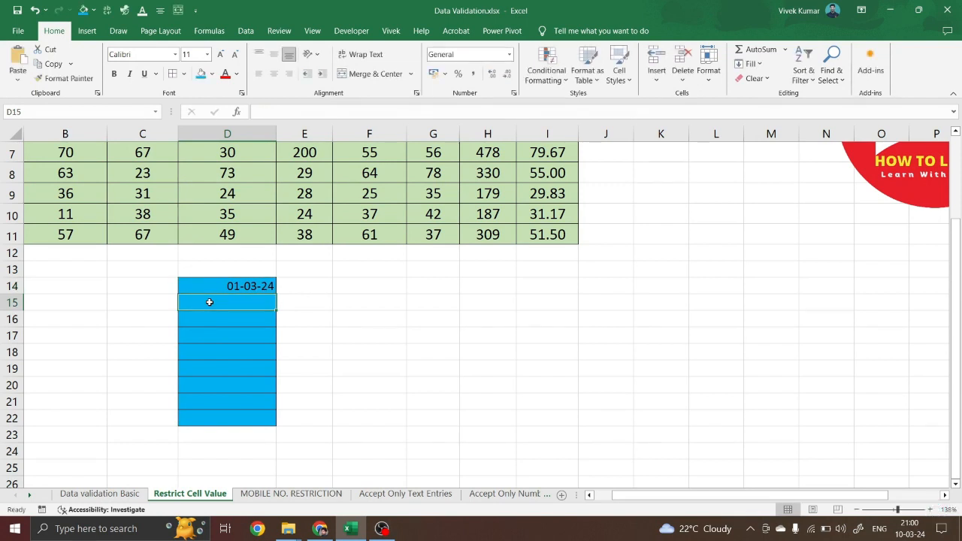
{"action": "type", "text": "01=-2"}
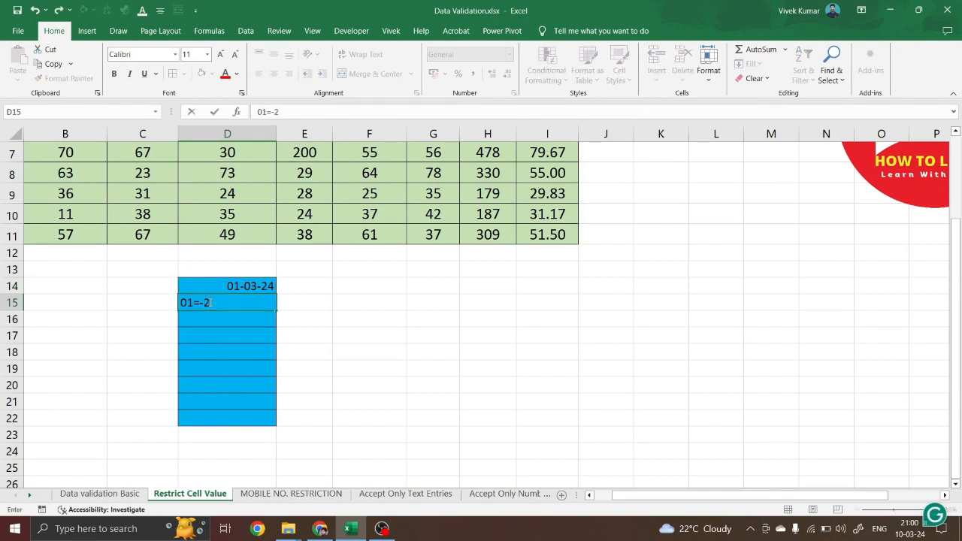
{"action": "key", "text": "BackSpace"}
{"action": "type", "text": "-02-2024"}
{"action": "key", "text": "Return"}
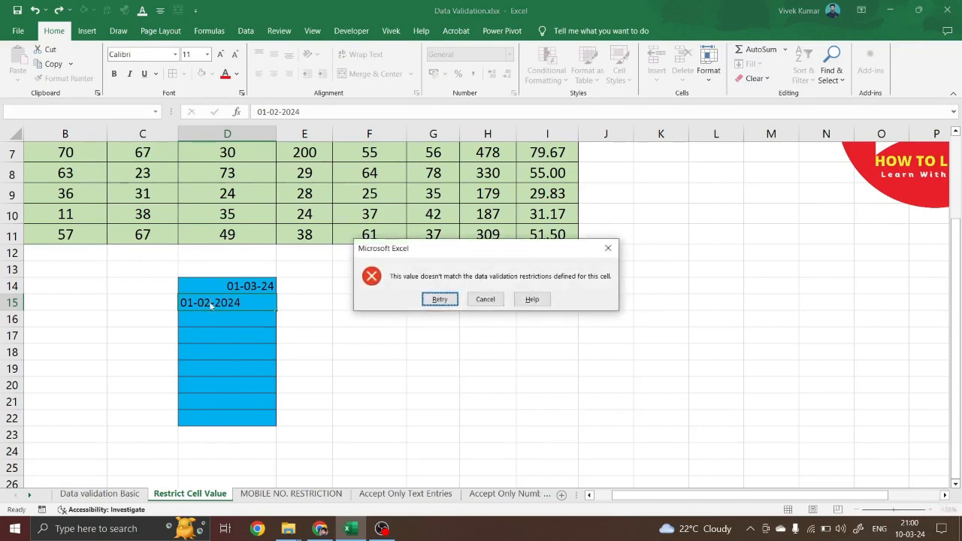
{"action": "left_click", "coordinate": [486, 299]}
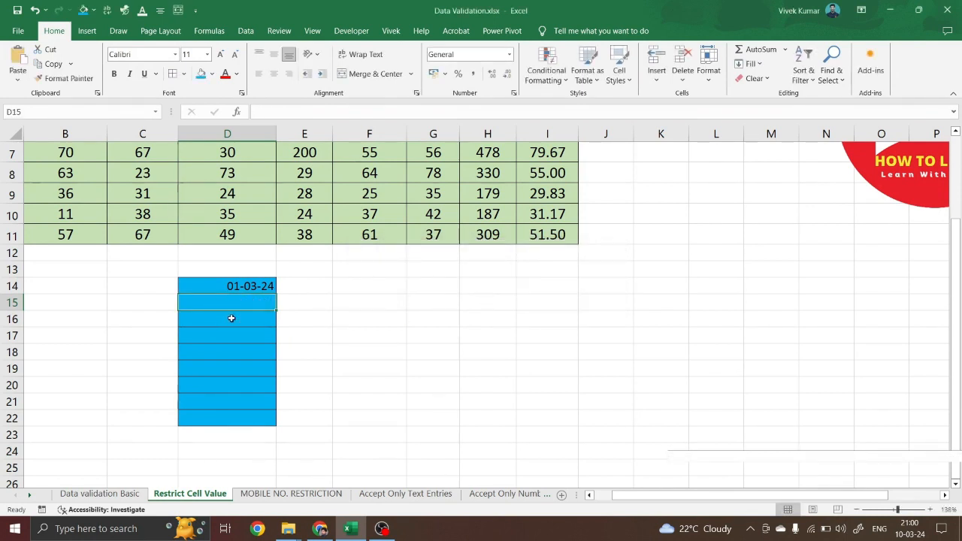
Try 12-04-2024 in D15, cancel the rejection, and select D14:D22
{"action": "type", "text": "12"}
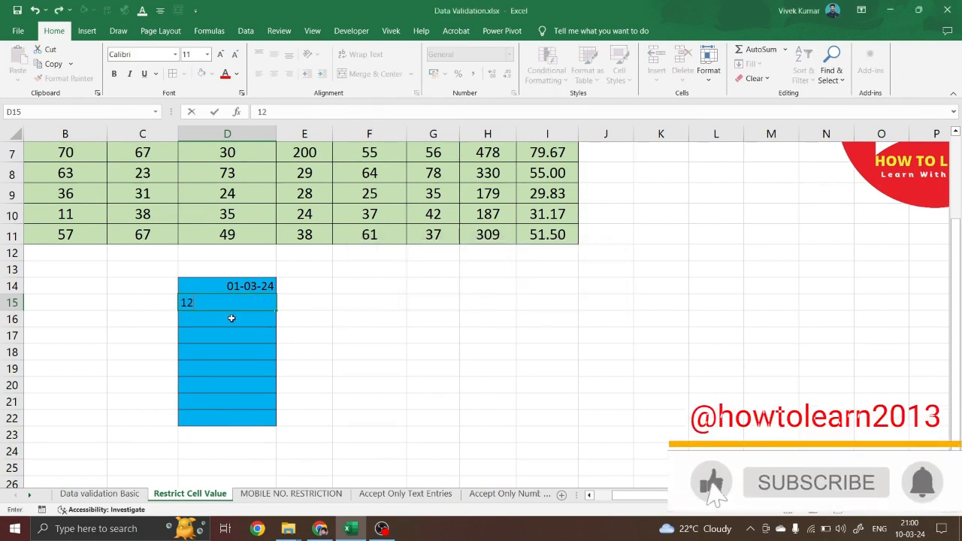
{"action": "type", "text": "-04-"}
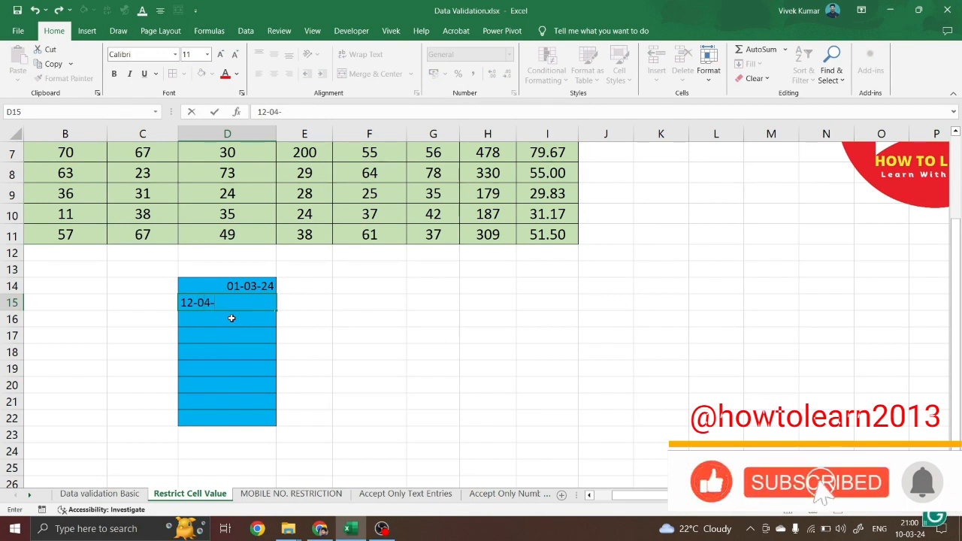
{"action": "type", "text": "2024"}
{"action": "key", "text": "Return"}
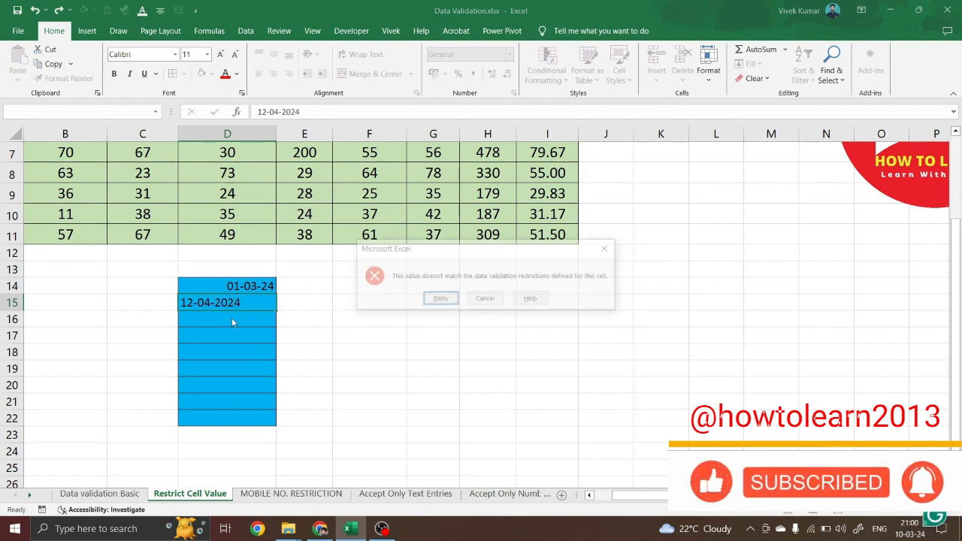
{"action": "left_click", "coordinate": [485, 299]}
{"action": "left_click_drag", "start_coordinate": [218, 287], "coordinate": [215, 420]}
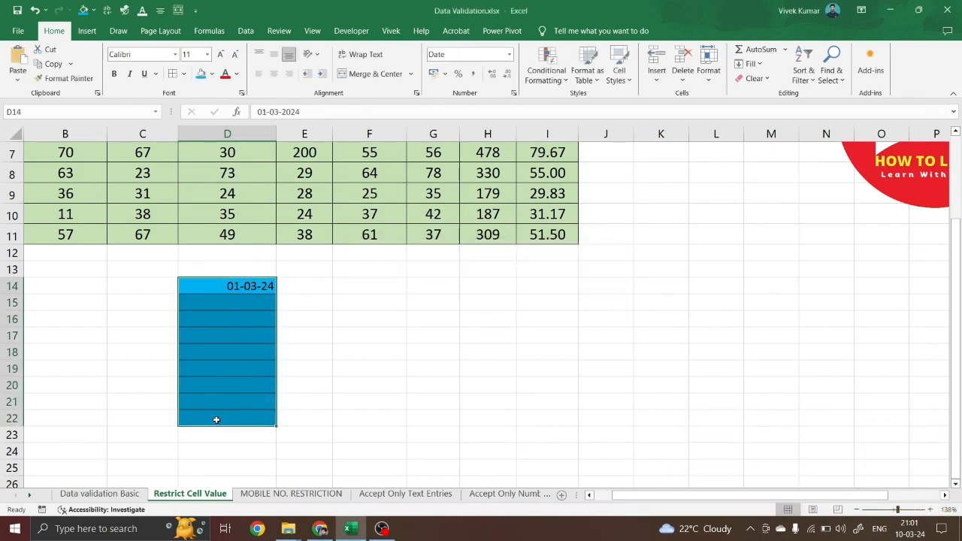
Clear all data validation from D14:D22, removing the date rule
{"action": "key", "text": "alt+a"}
{"action": "key", "text": "v"}
{"action": "key", "text": "v"}
{"action": "left_click", "coordinate": [516, 358]}
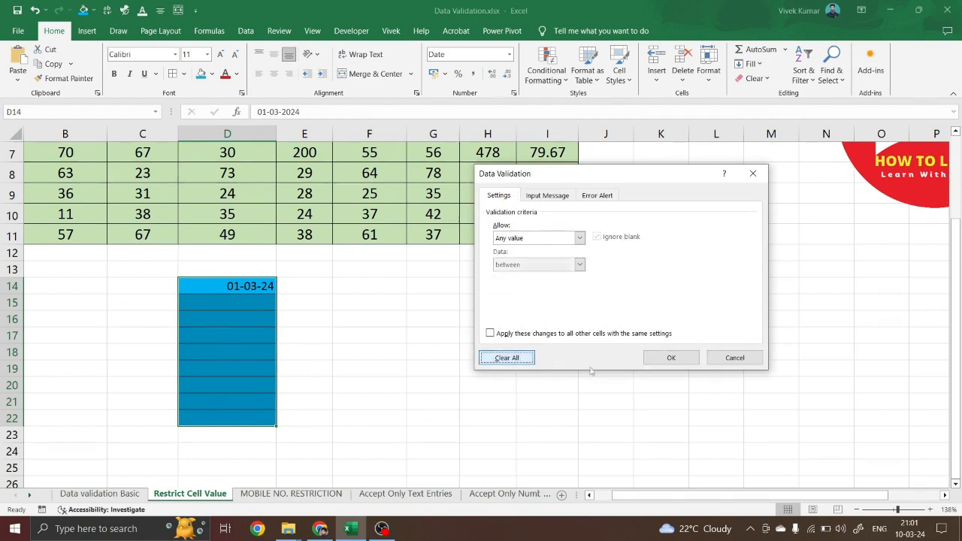
{"action": "left_click", "coordinate": [675, 358]}
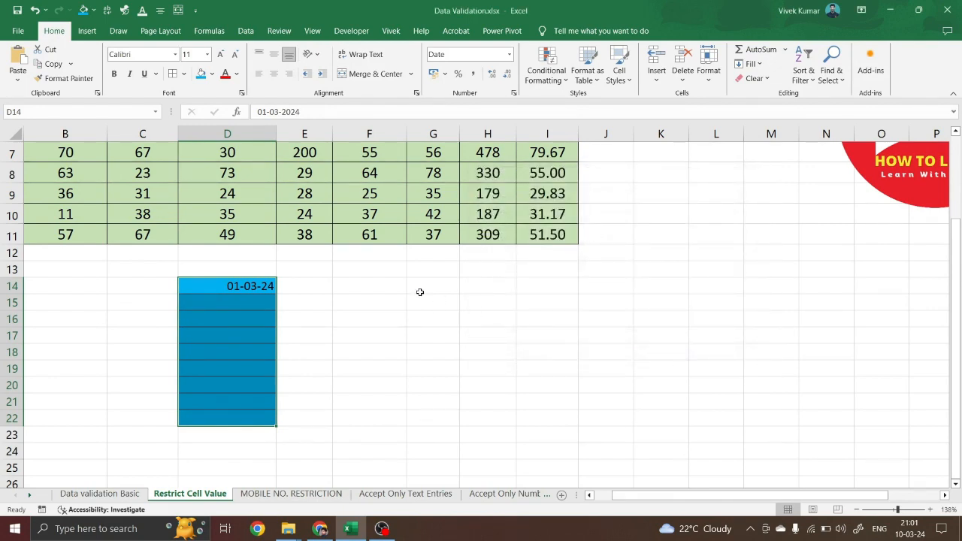
{"action": "scroll", "coordinate": [419, 292], "scroll_direction": "up", "scroll_amount": 2}
{"action": "scroll", "coordinate": [419, 292], "scroll_direction": "down", "scroll_amount": 1}
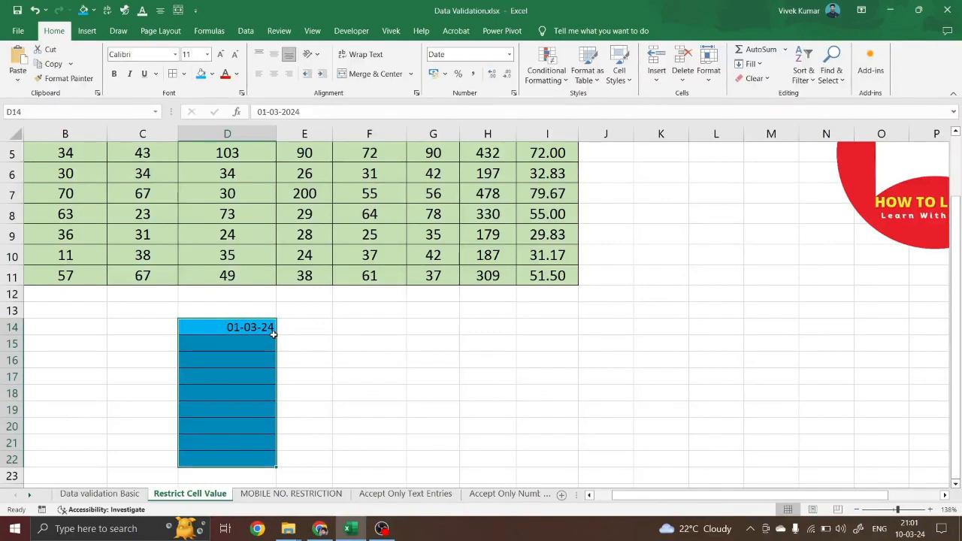
Change the range's validation Allow type to Text length instead of Time
{"action": "key", "text": "alt+a"}
{"action": "key", "text": "v"}
{"action": "key", "text": "v"}
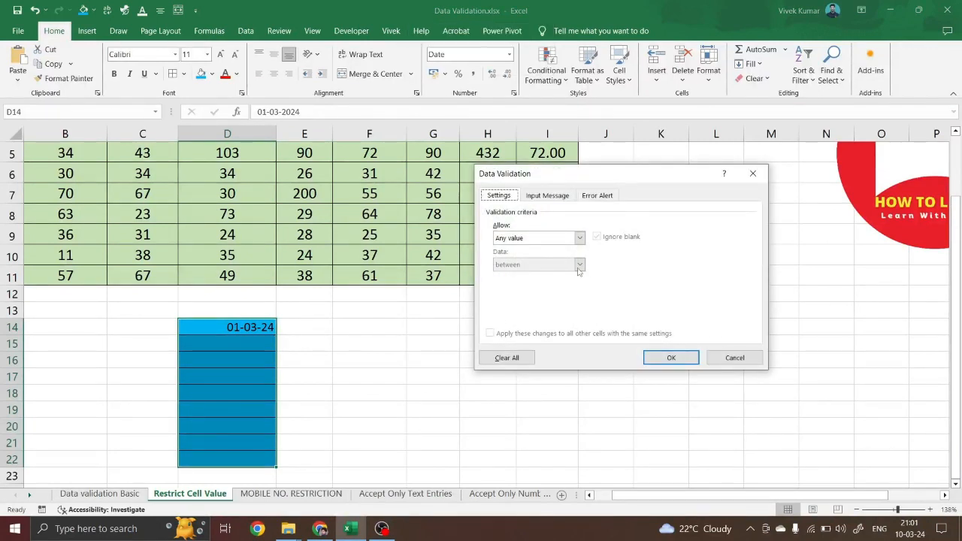
{"action": "left_click", "coordinate": [580, 237]}
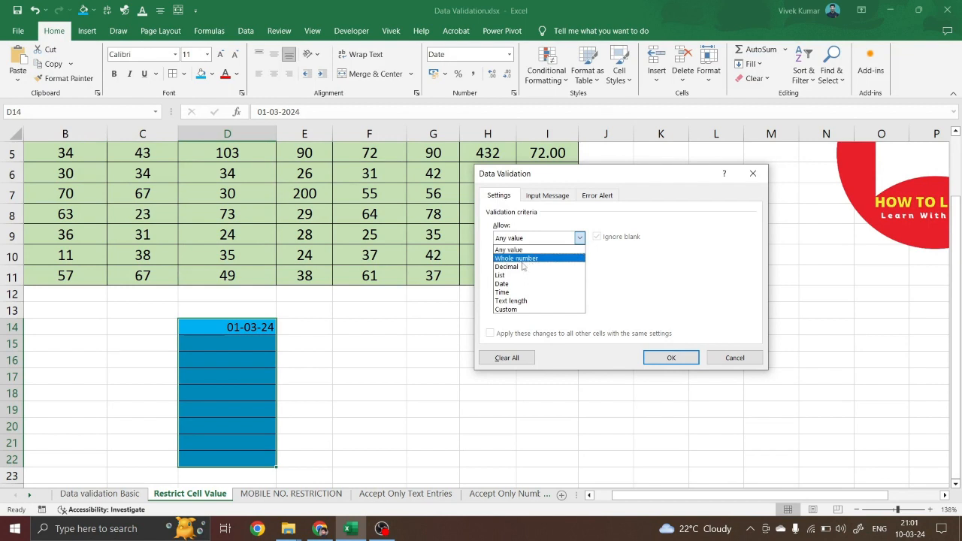
{"action": "left_click", "coordinate": [516, 293]}
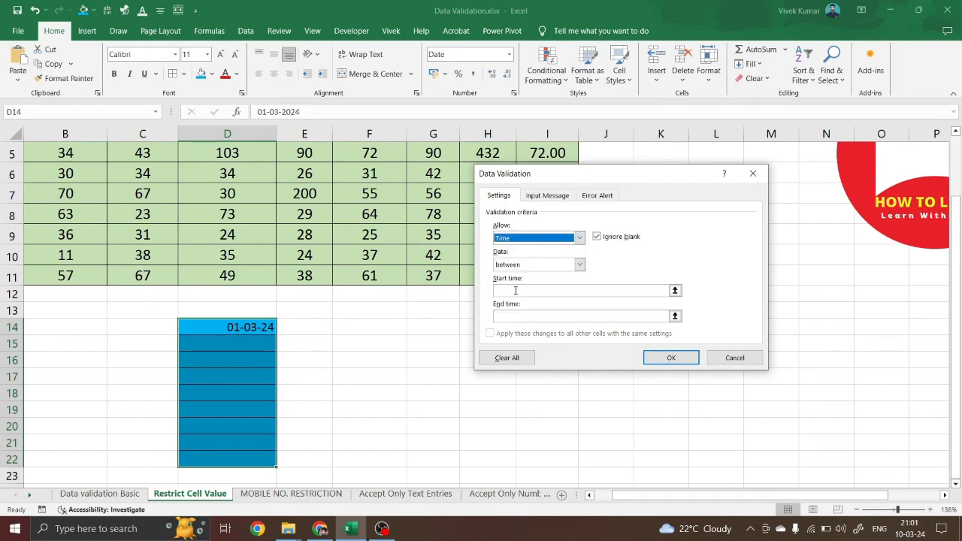
{"action": "left_click", "coordinate": [580, 265]}
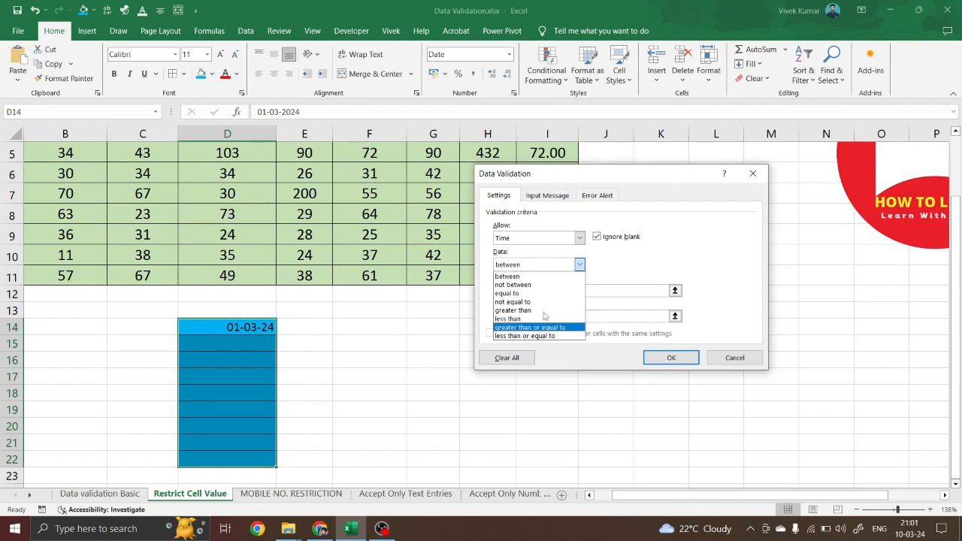
{"action": "left_click", "coordinate": [524, 277]}
{"action": "left_click", "coordinate": [515, 288]}
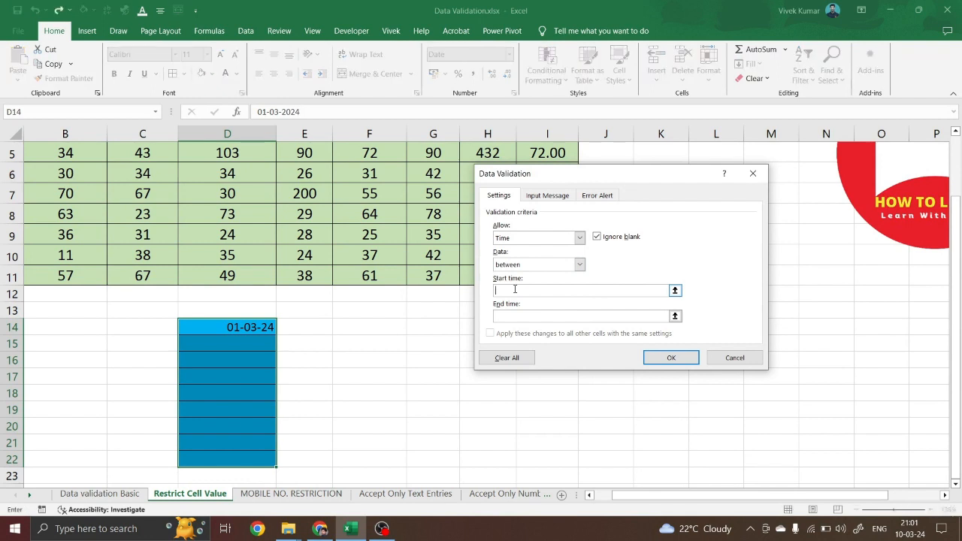
{"action": "left_click", "coordinate": [517, 316]}
{"action": "left_click", "coordinate": [533, 317]}
{"action": "left_click", "coordinate": [579, 239]}
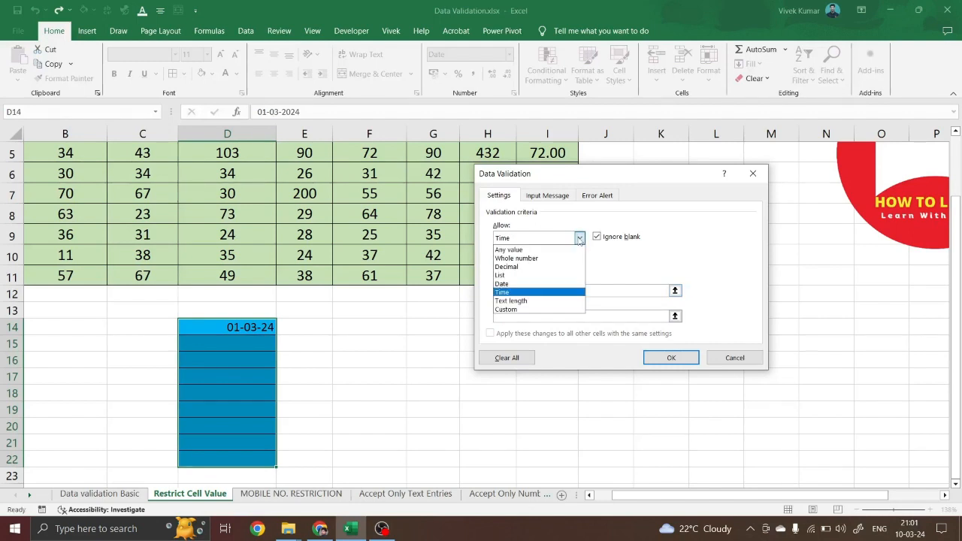
{"action": "left_click", "coordinate": [514, 301]}
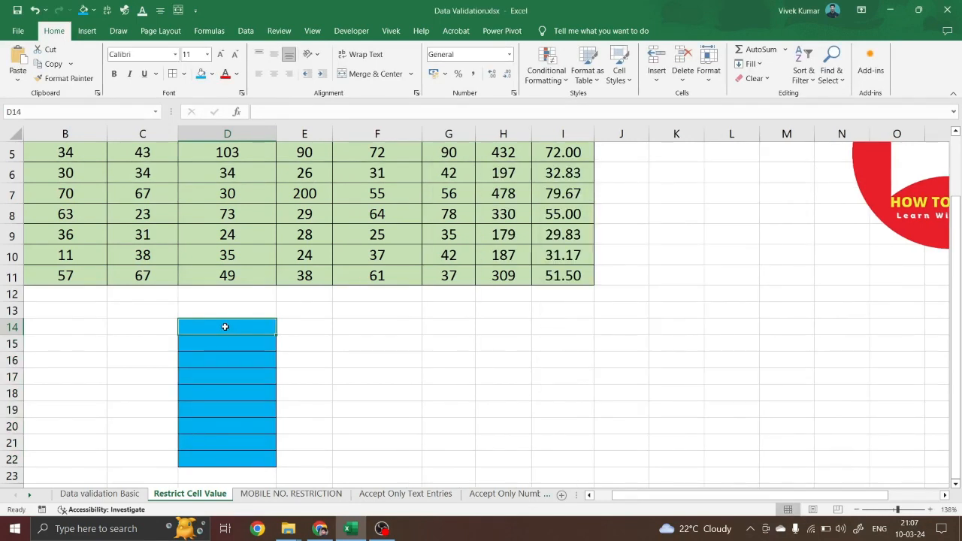
Enter a 10-digit mobile number in D14 and confirm it is accepted
{"action": "left_click_drag", "start_coordinate": [239, 327], "coordinate": [223, 458]}
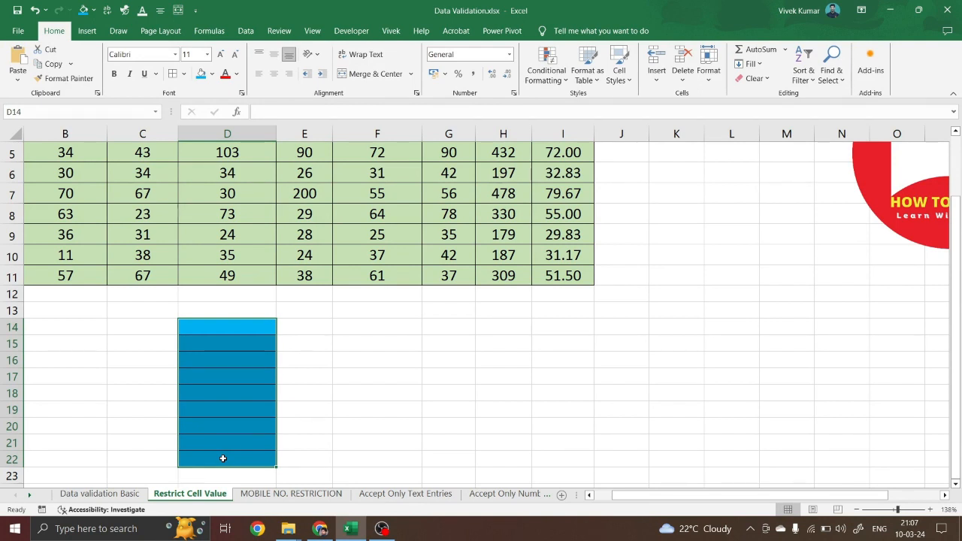
{"action": "left_click", "coordinate": [250, 331]}
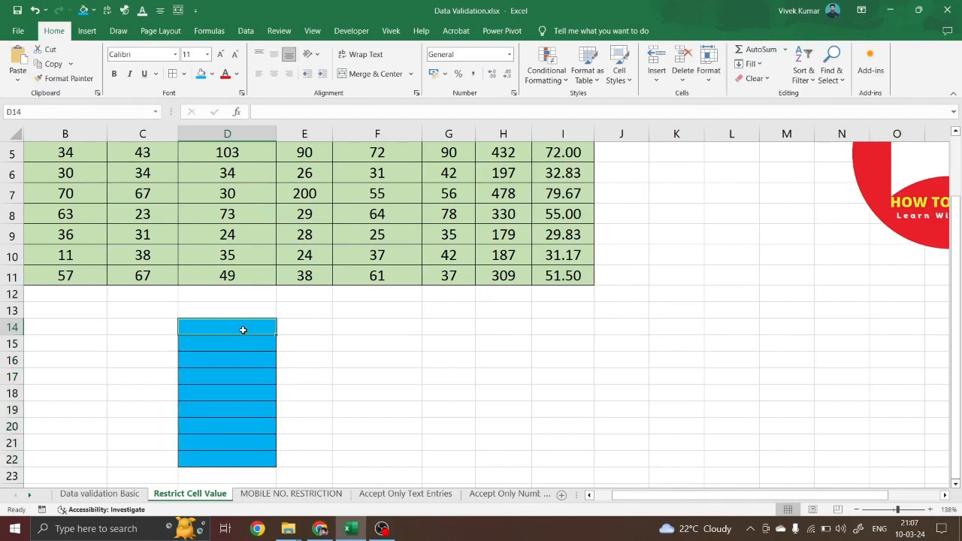
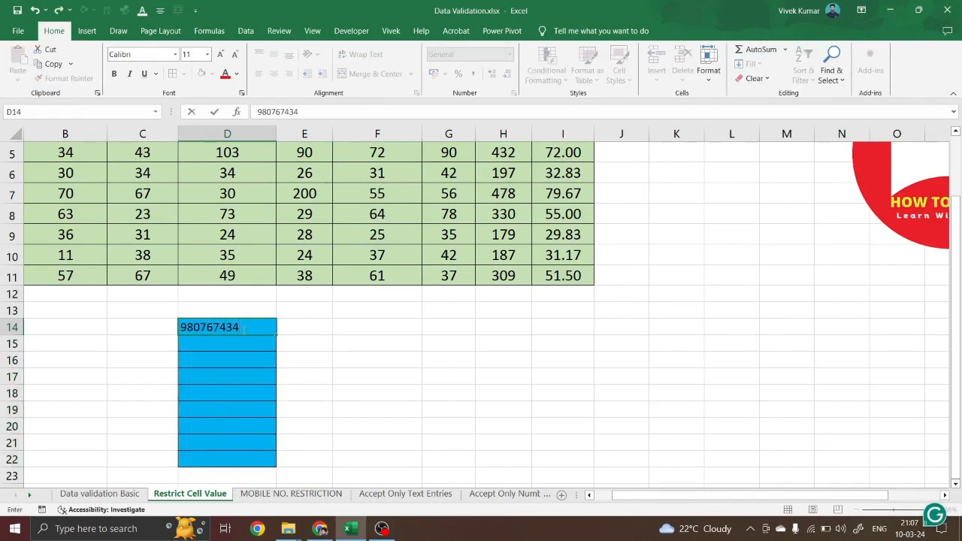
{"action": "key", "text": "Return"}
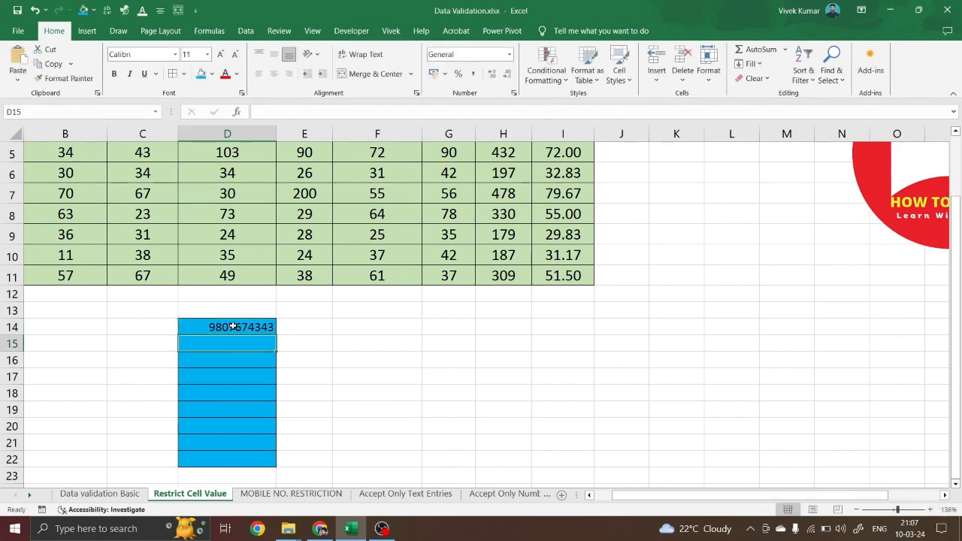
{"action": "left_click", "coordinate": [229, 326]}
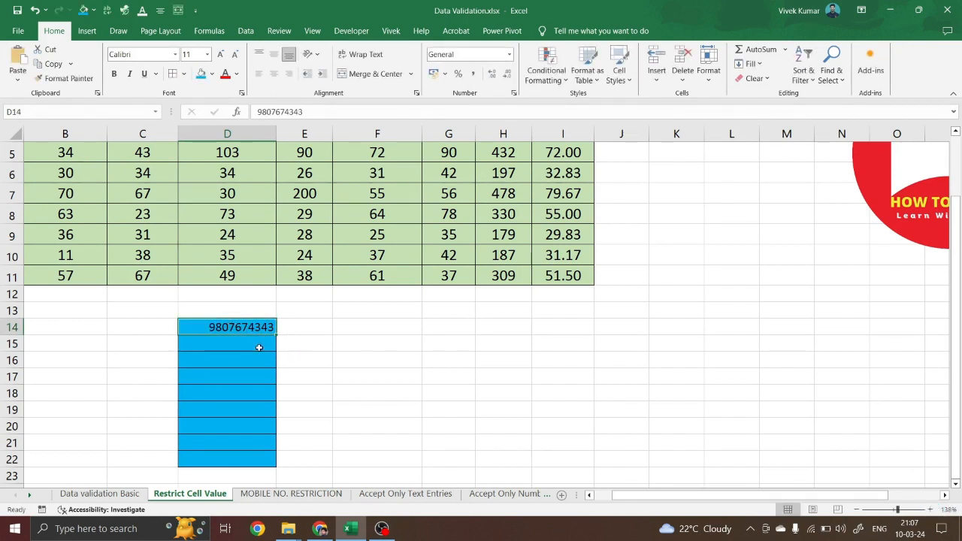
{"action": "left_click", "coordinate": [248, 342]}
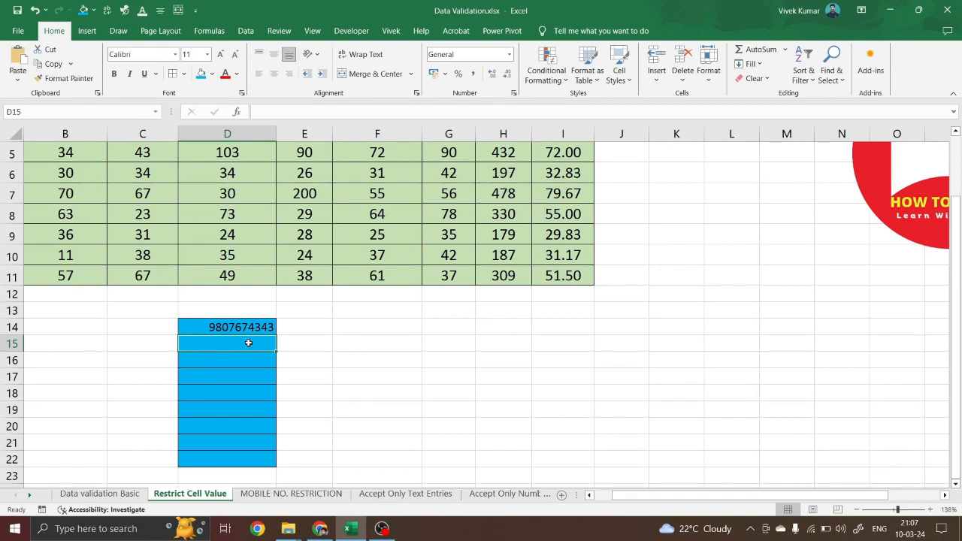
{"action": "left_click_drag", "start_coordinate": [249, 327], "coordinate": [243, 459]}
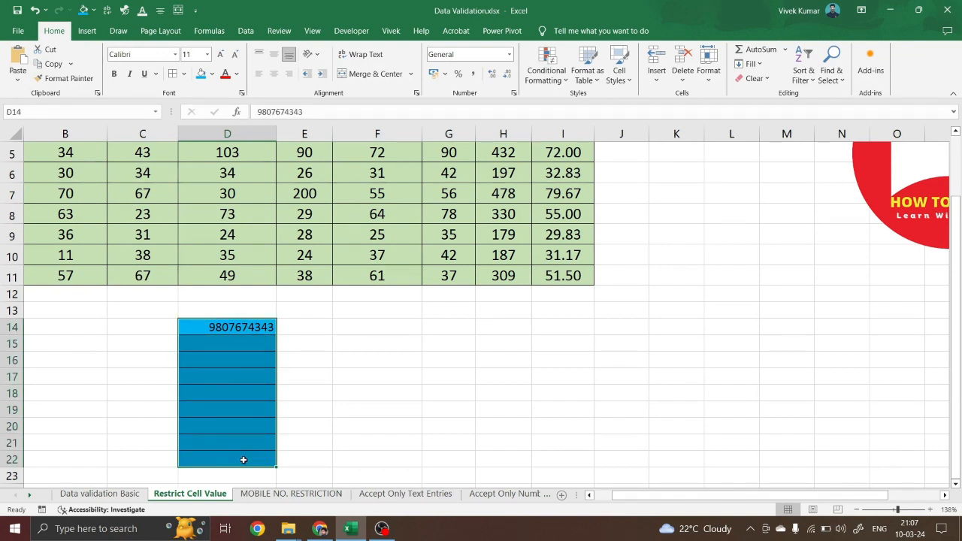
{"action": "key", "text": "alt+a"}
{"action": "key", "text": "v"}
{"action": "key", "text": "v"}
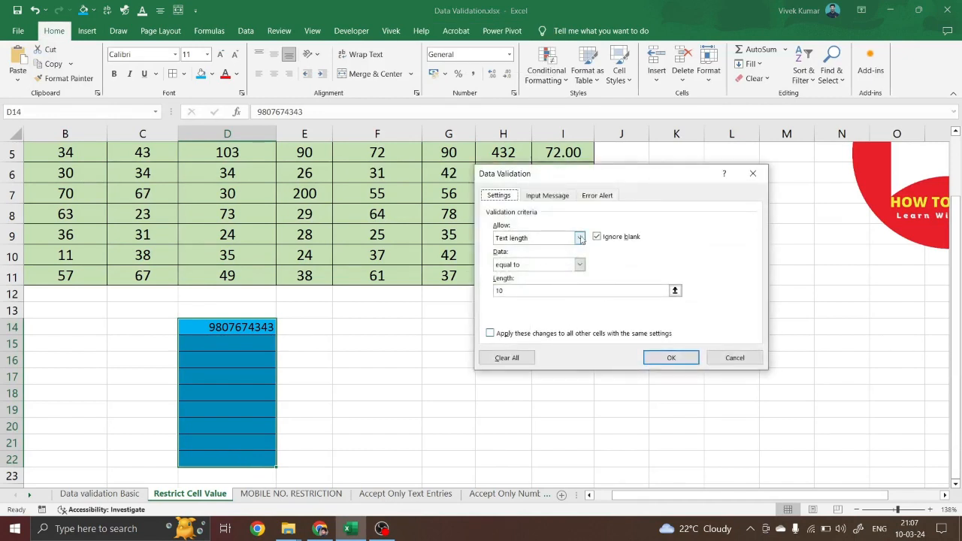
{"action": "left_click", "coordinate": [511, 290]}
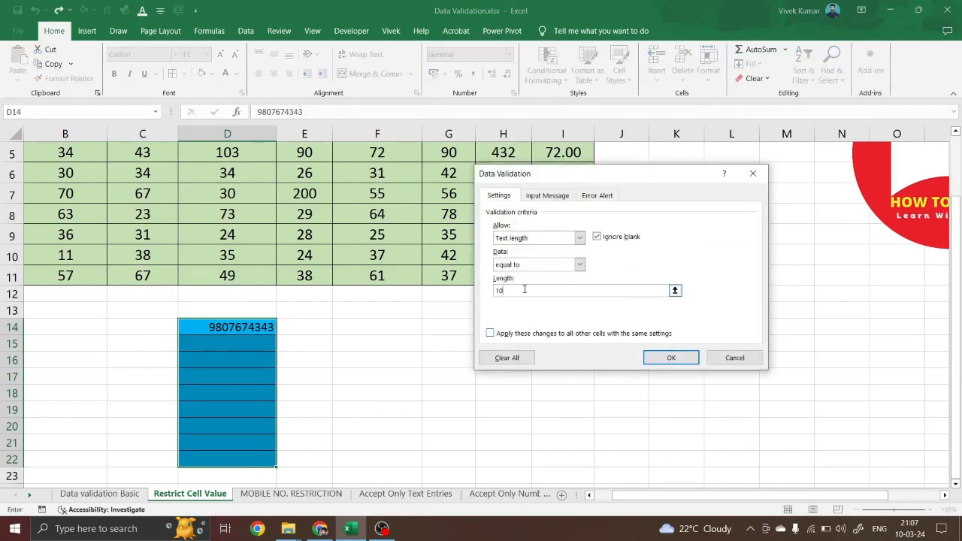
{"action": "left_click", "coordinate": [541, 238]}
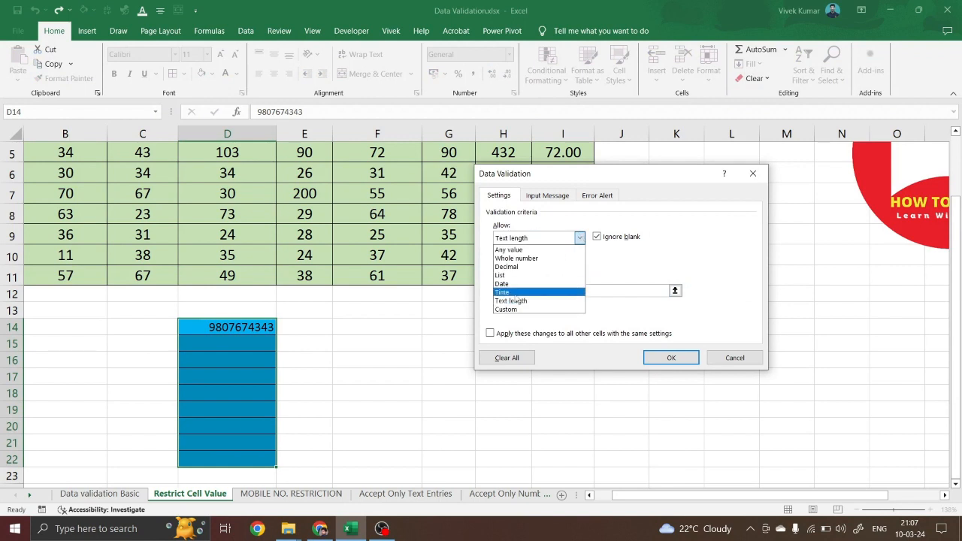
{"action": "left_click", "coordinate": [510, 305]}
{"action": "left_click", "coordinate": [580, 264]}
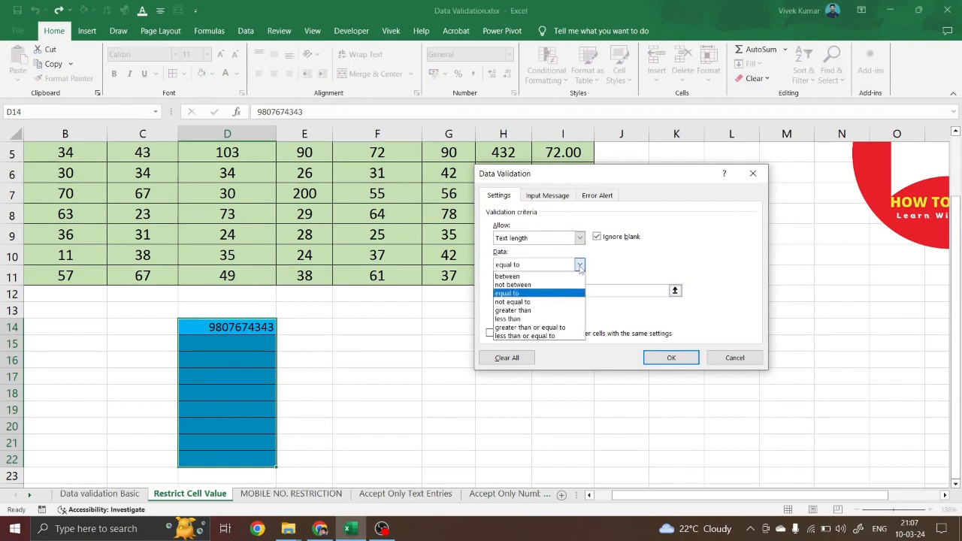
{"action": "left_click", "coordinate": [520, 293]}
{"action": "left_click", "coordinate": [516, 290]}
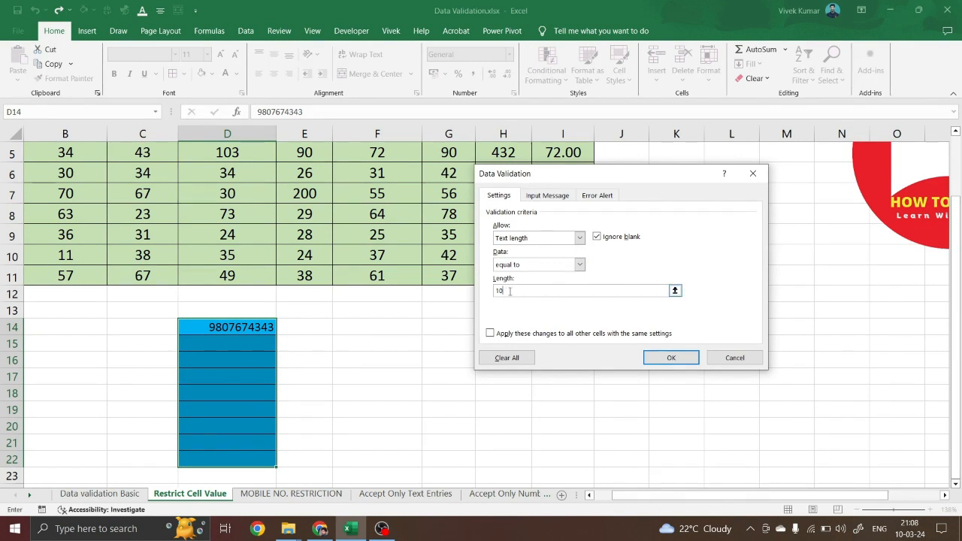
{"action": "left_click", "coordinate": [662, 360]}
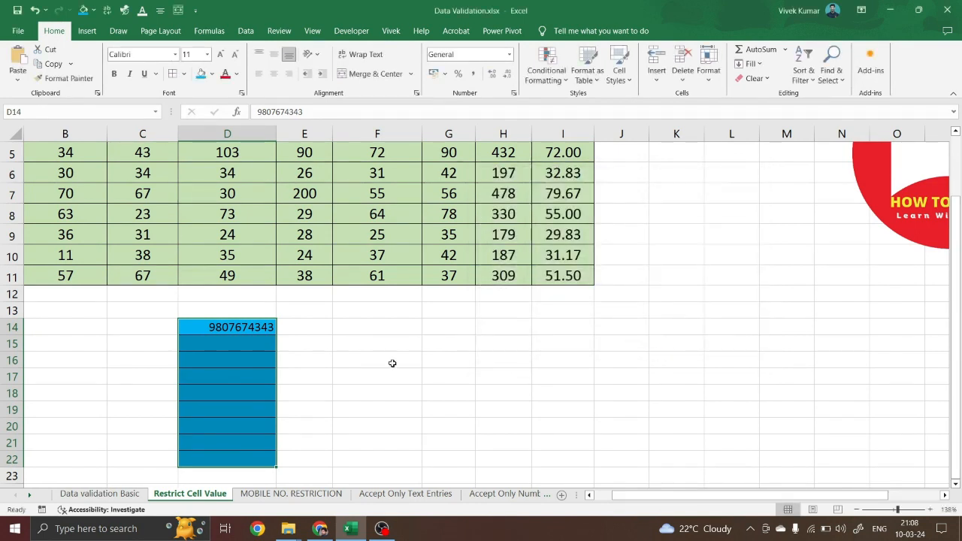
{"action": "left_click", "coordinate": [214, 345]}
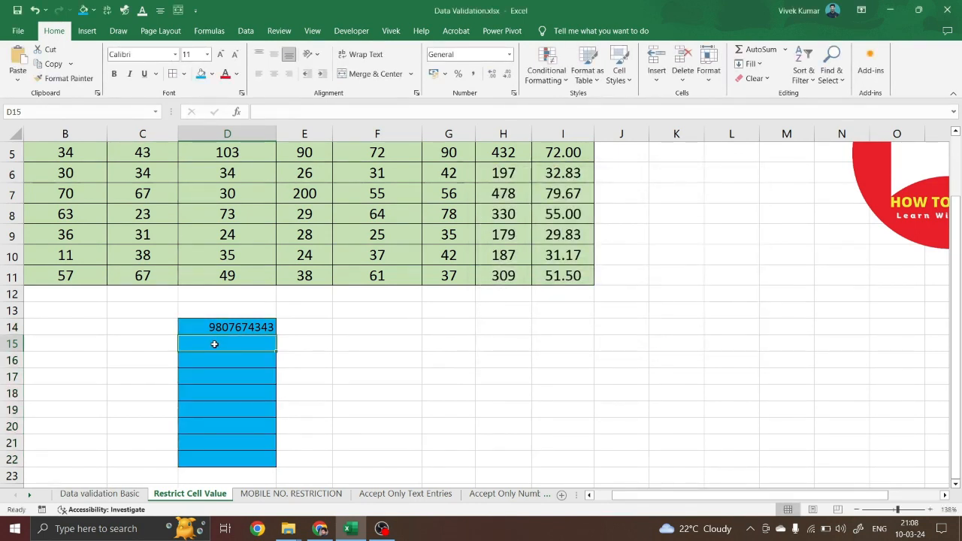
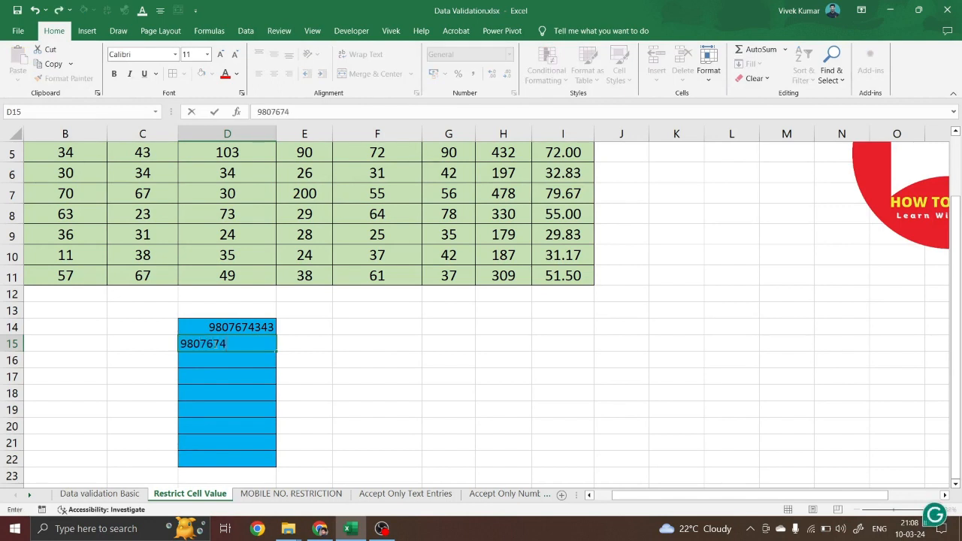
Enter a 10-digit mobile number in D15, then confirm an 11-digit entry in D16 is rejected
{"action": "key", "text": "Return"}
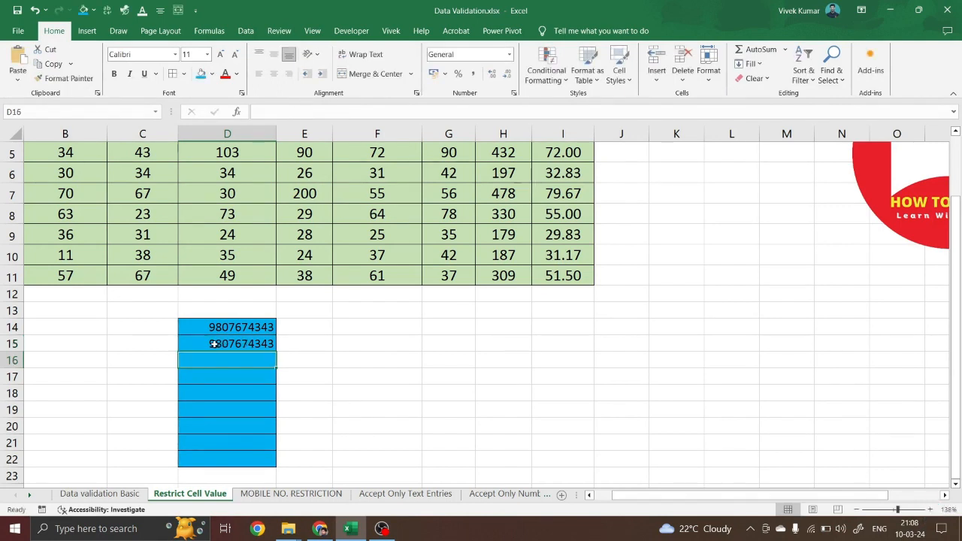
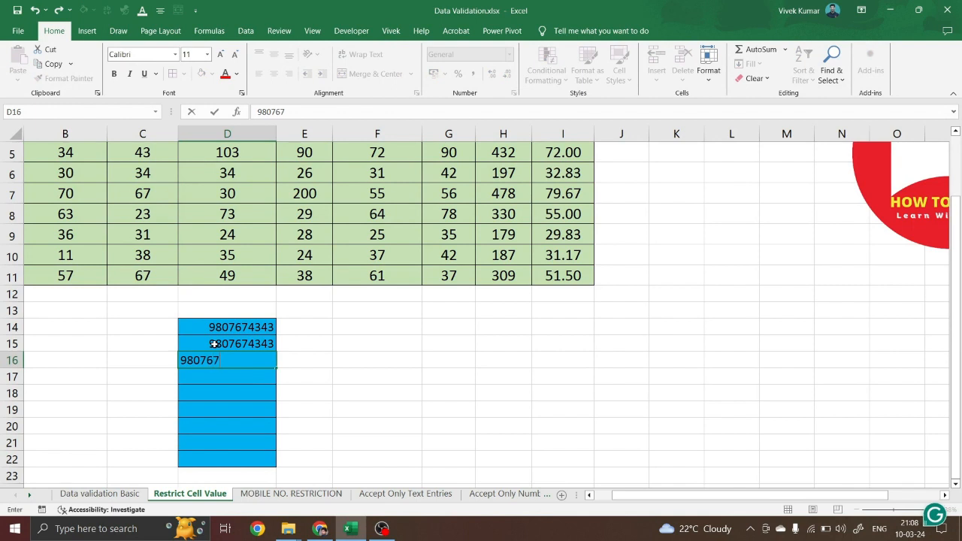
{"action": "key", "text": "Return"}
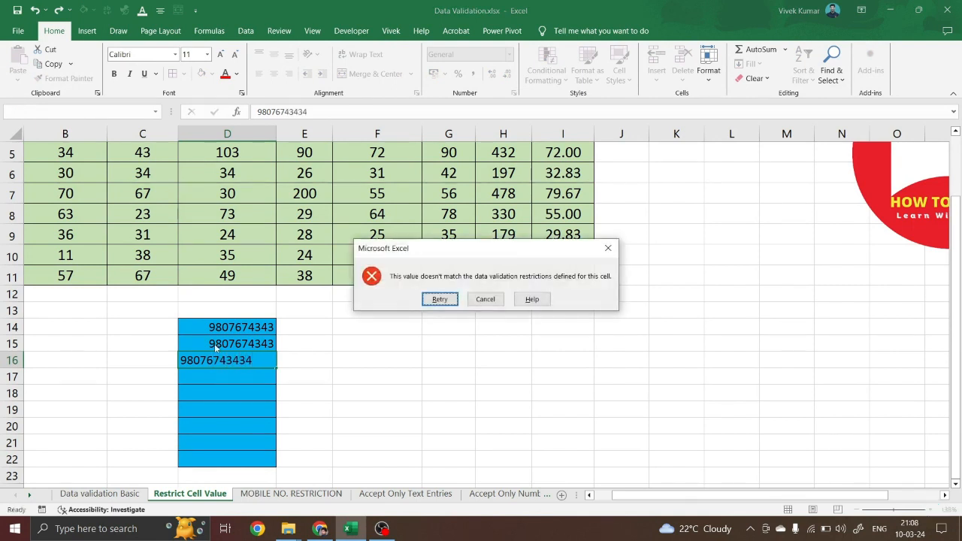
{"action": "left_click", "coordinate": [485, 299]}
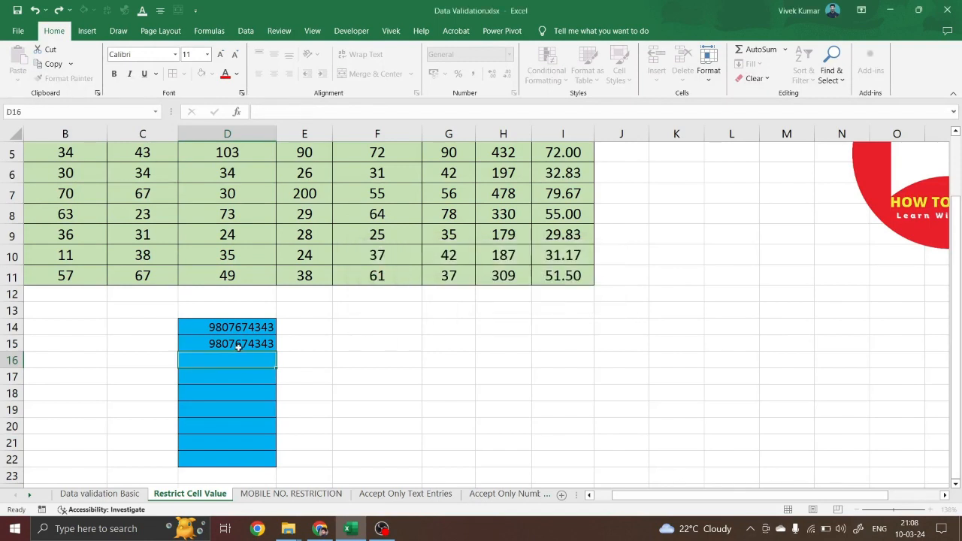
{"action": "left_click_drag", "start_coordinate": [221, 327], "coordinate": [221, 462]}
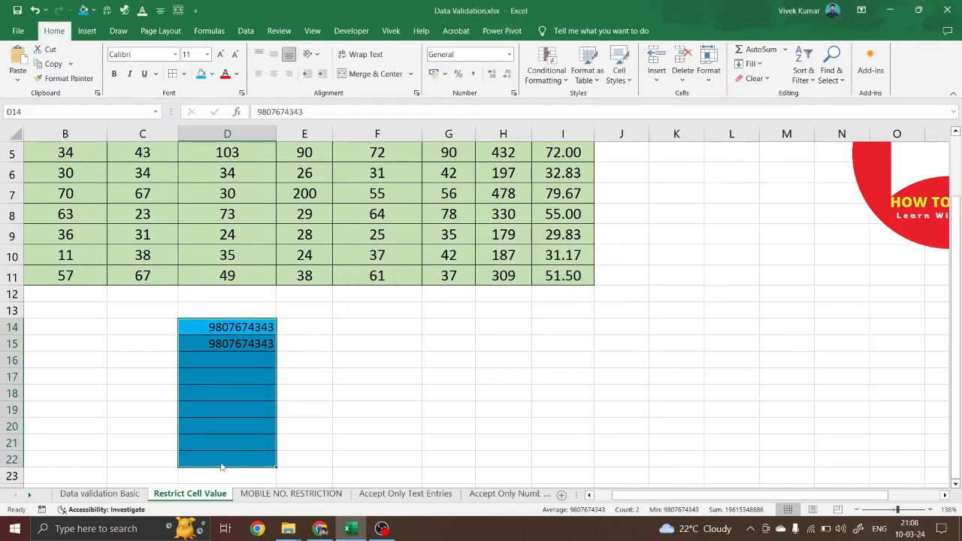
Set the Error Alert message to 'Apko mobile no. kitne digit ka h, ye bhi nhi pta'
{"action": "key", "text": "alt+d"}
{"action": "key", "text": "l"}
{"action": "left_click", "coordinate": [594, 198]}
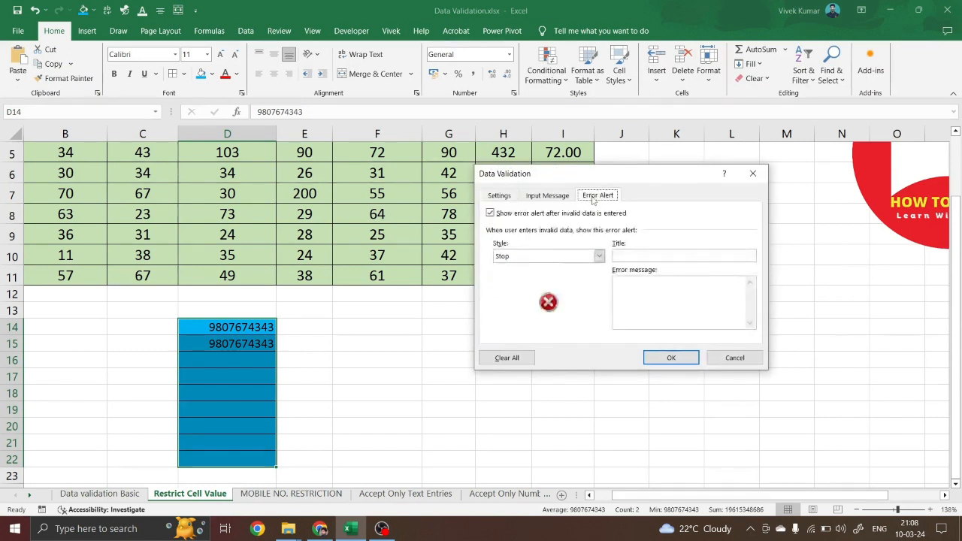
{"action": "left_click", "coordinate": [642, 256]}
{"action": "type", "text": "Apko mobile no"}
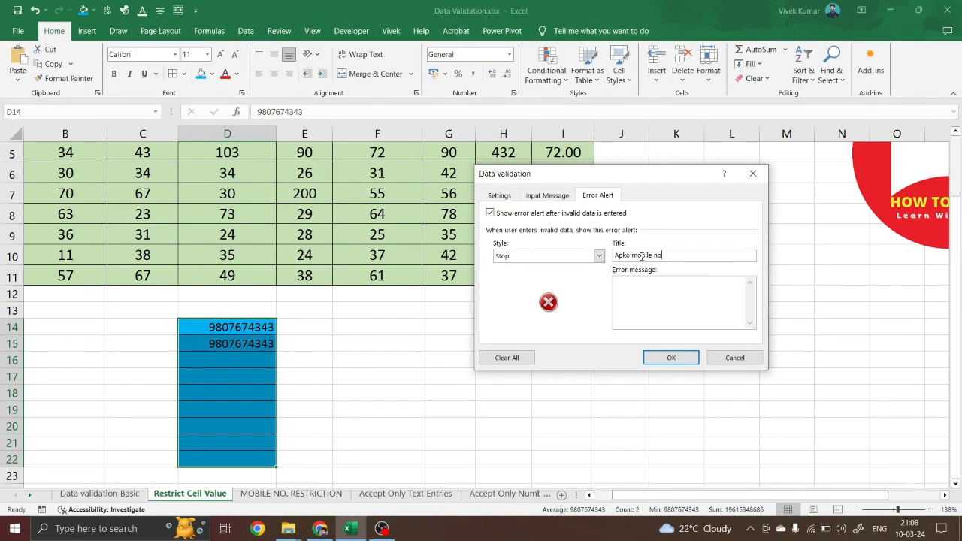
{"action": "type", "text": ". kitne digit ka h"}
{"action": "key", "text": "ctrl+a"}
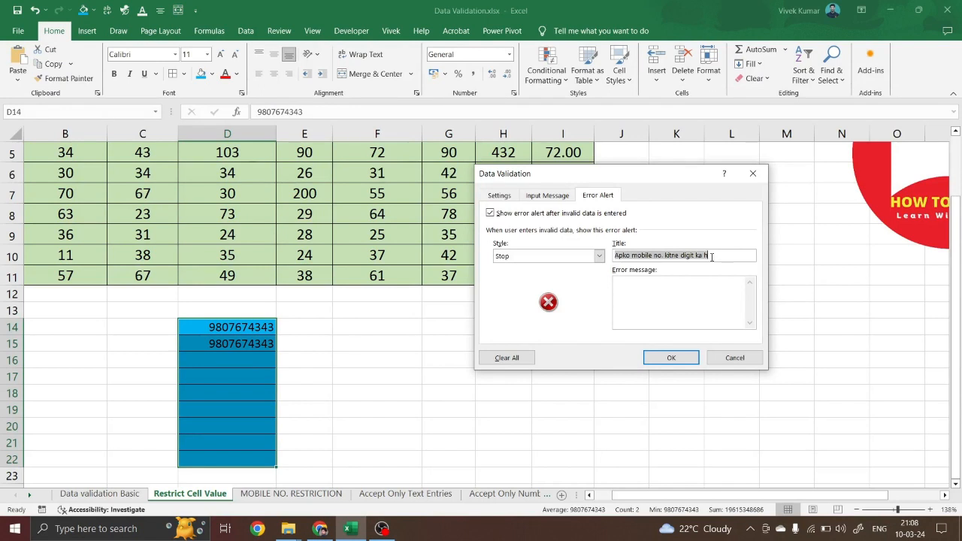
{"action": "key", "text": "ctrl+x"}
{"action": "left_click", "coordinate": [661, 287]}
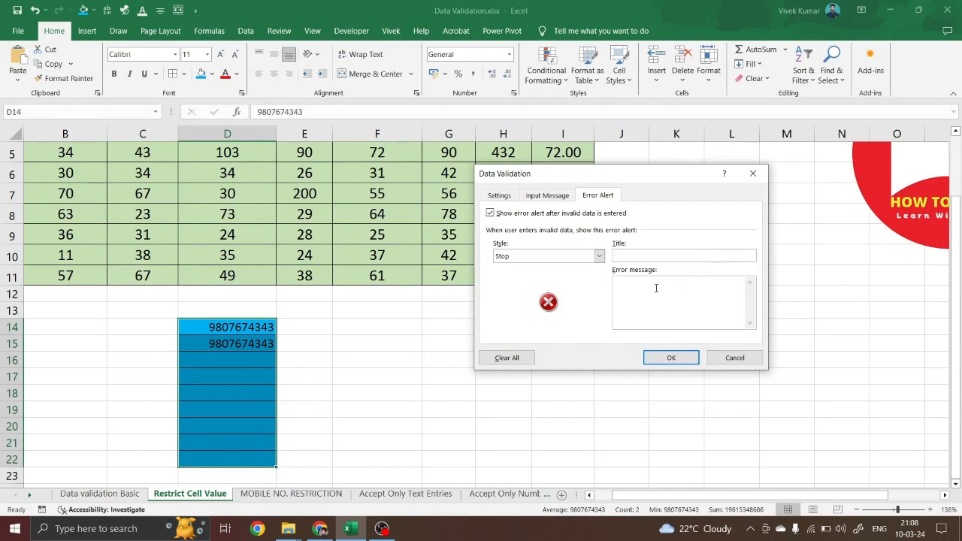
{"action": "key", "text": "ctrl+v"}
{"action": "type", "text": ", ye bhi pta"}
Title the alert 'Wrong Entry' and save the validation settings
{"action": "left_click", "coordinate": [690, 257]}
{"action": "type", "text": "Wrong Entry"}
{"action": "key", "text": "Return"}
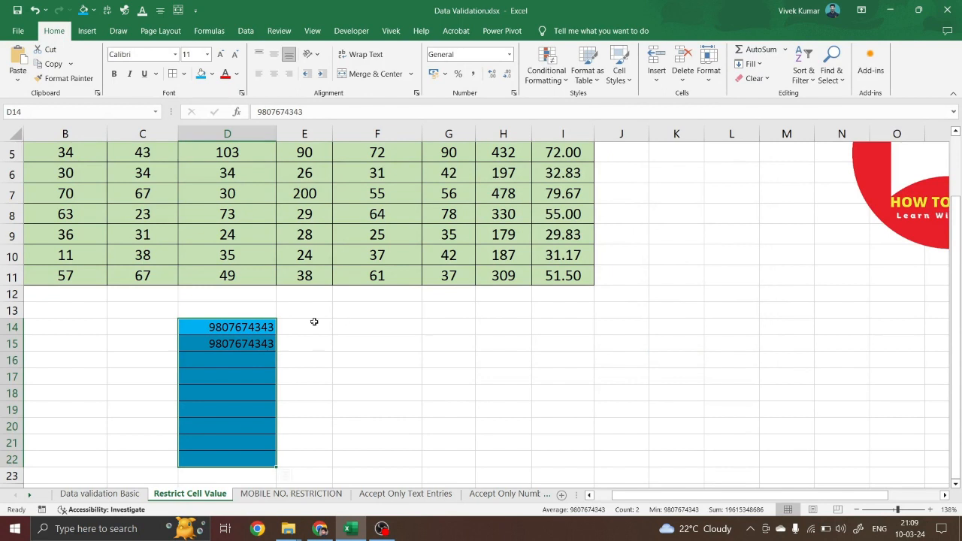
Check that a 9-digit entry in D16 is rejected, then enter a 10-digit mobile number there
{"action": "left_click", "coordinate": [230, 367]}
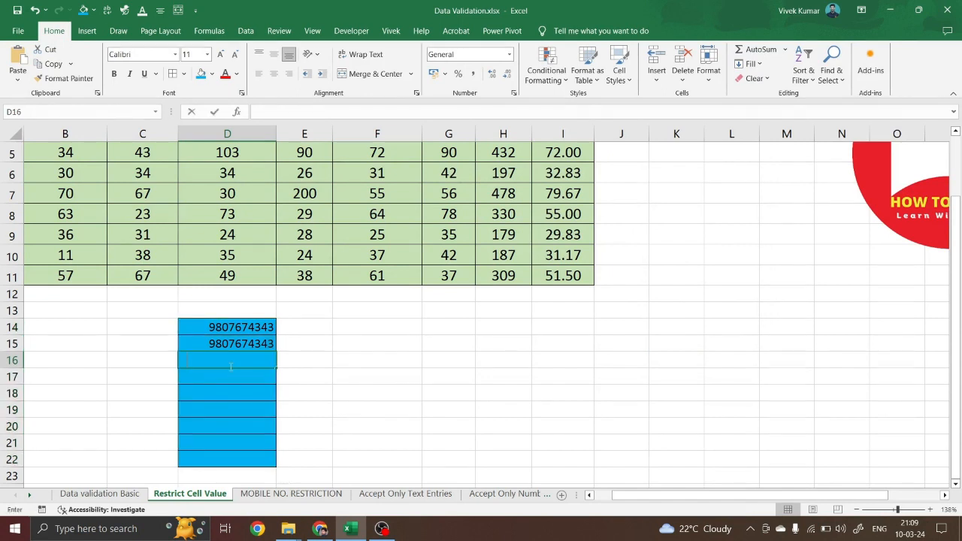
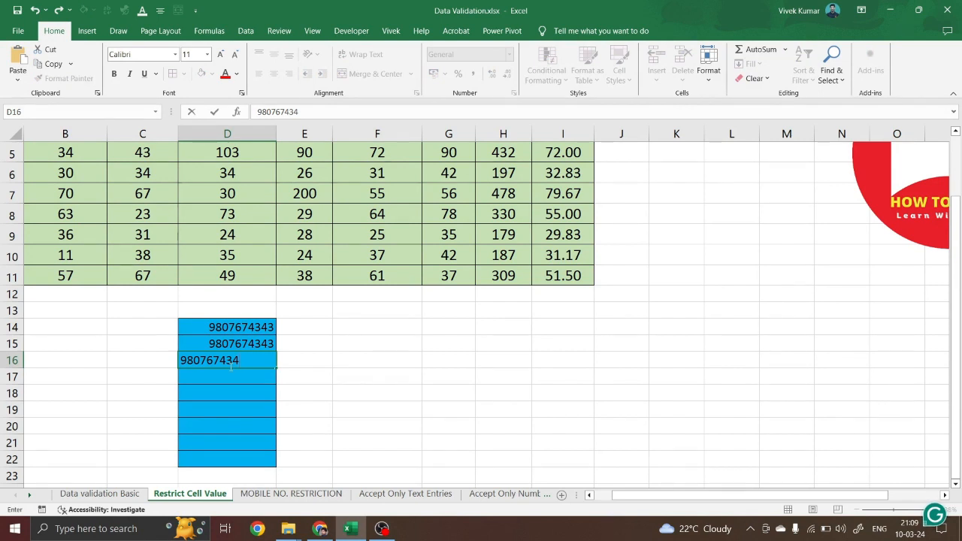
{"action": "key", "text": "Return"}
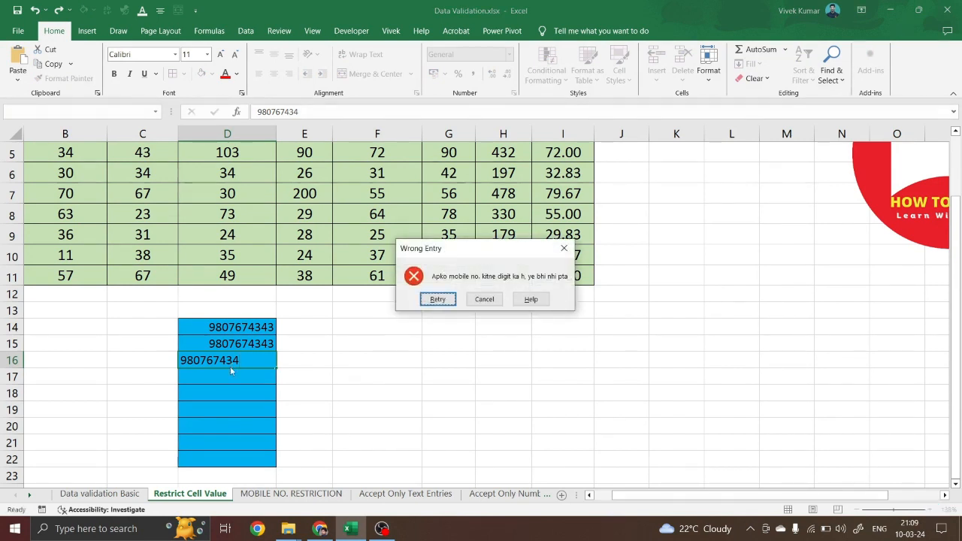
{"action": "left_click", "coordinate": [484, 299]}
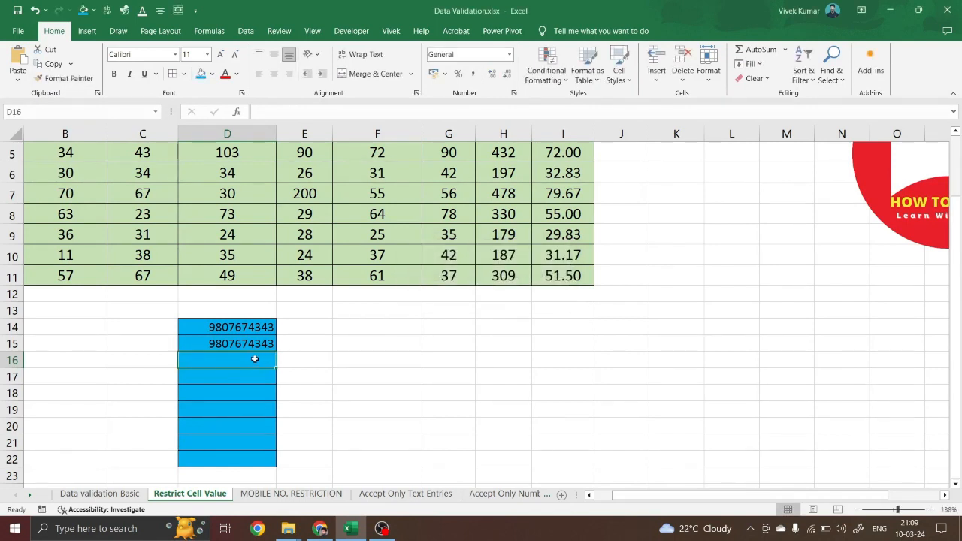
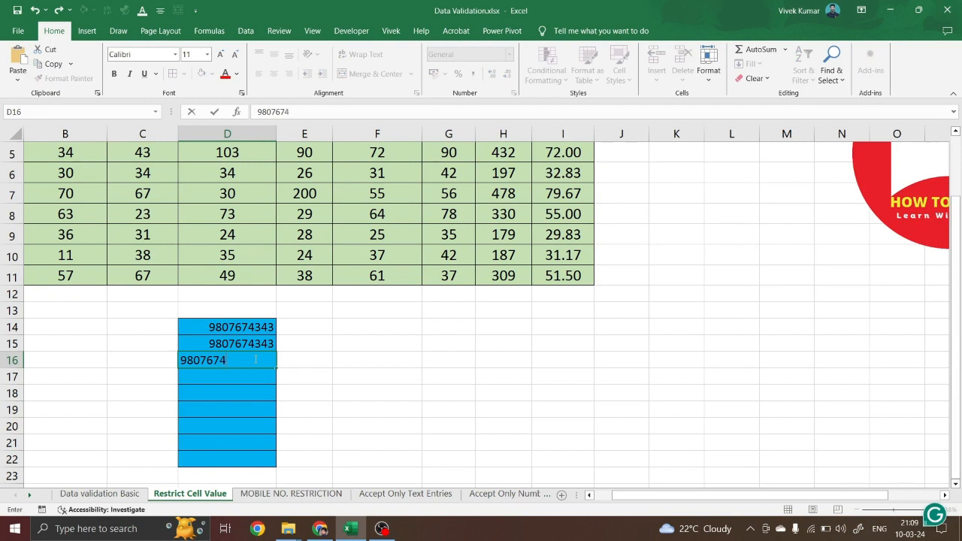
{"action": "key", "text": "Return"}
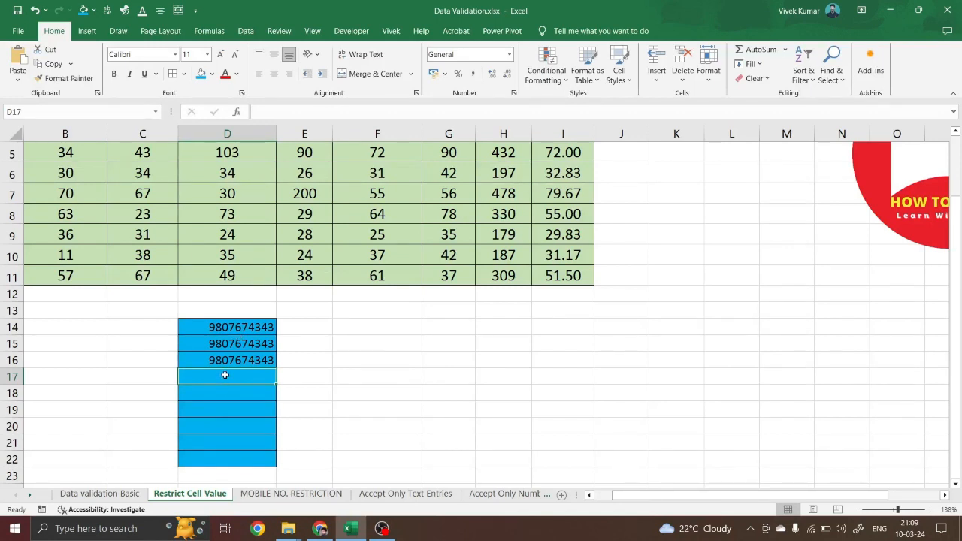
Try 54 and fifteen 9s in D17, cancelling each Wrong Entry alert
{"action": "type", "text": "54"}
{"action": "key", "text": "Return"}
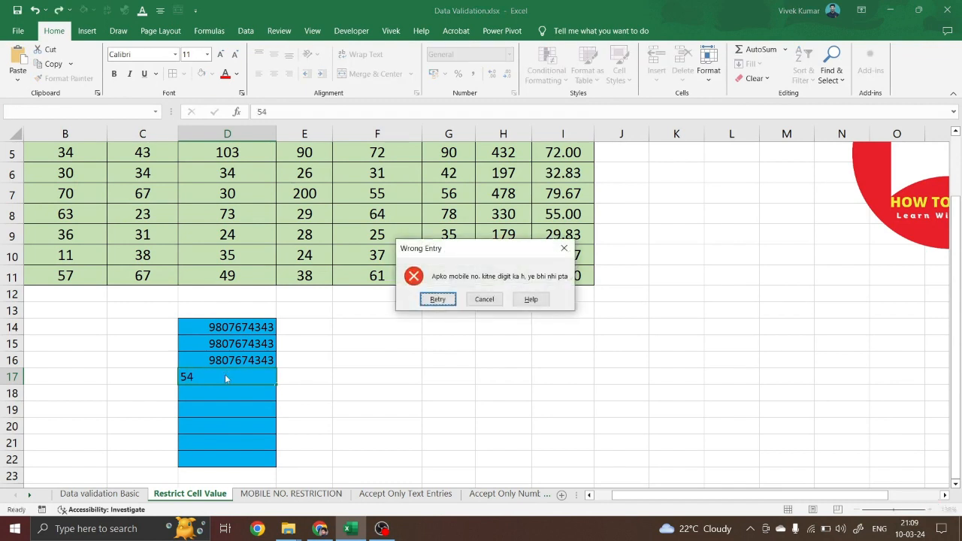
{"action": "left_click", "coordinate": [485, 299]}
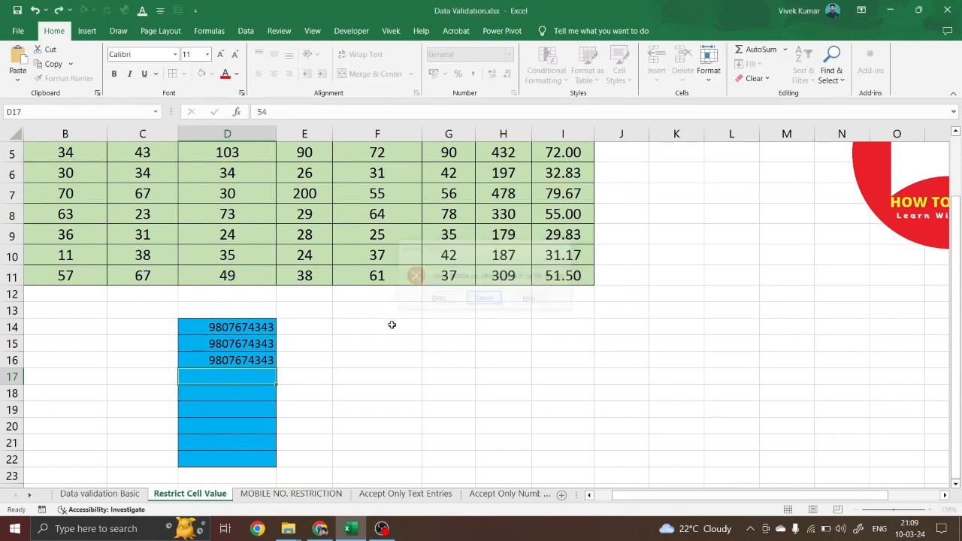
{"action": "type", "text": "9999"}
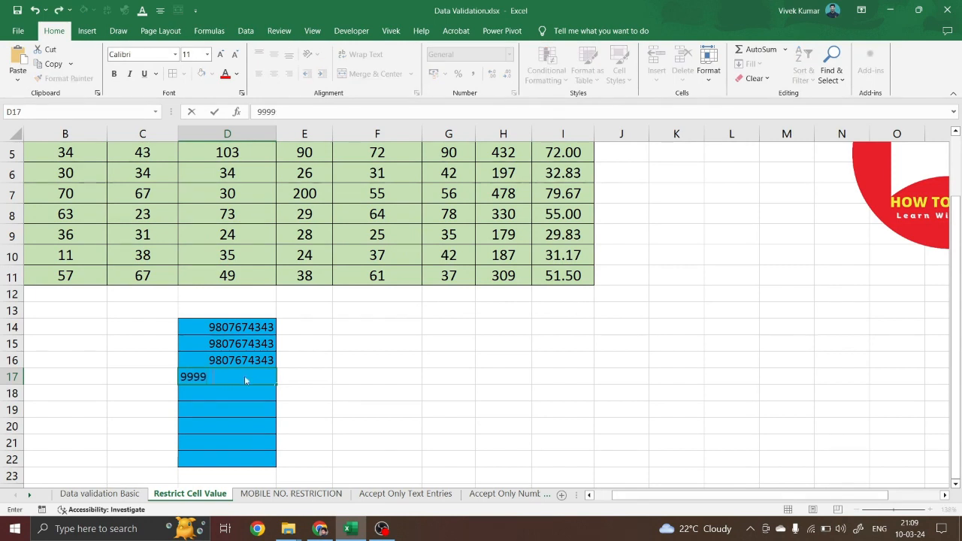
{"action": "type", "text": "99999999999"}
{"action": "key", "text": "Return"}
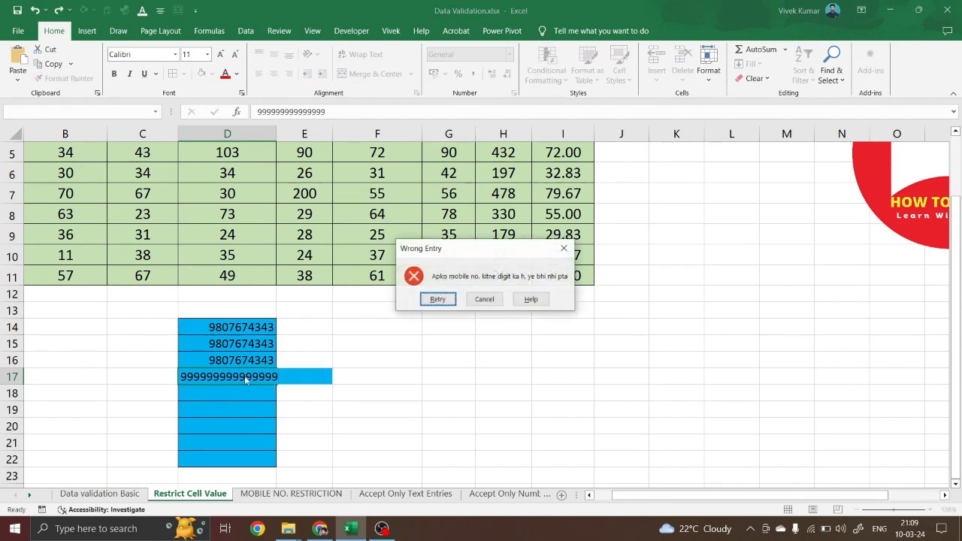
{"action": "left_click", "coordinate": [485, 299]}
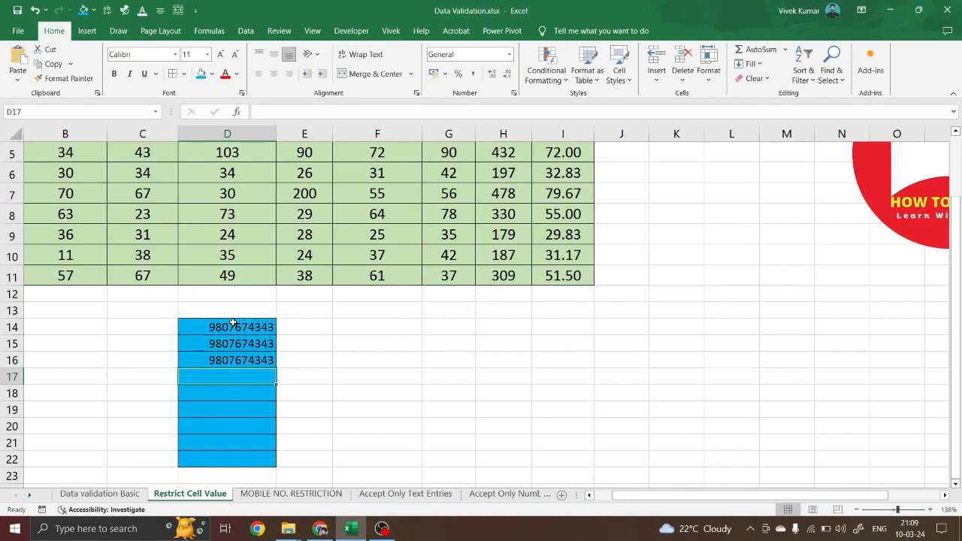
{"action": "left_click_drag", "start_coordinate": [234, 326], "coordinate": [229, 454]}
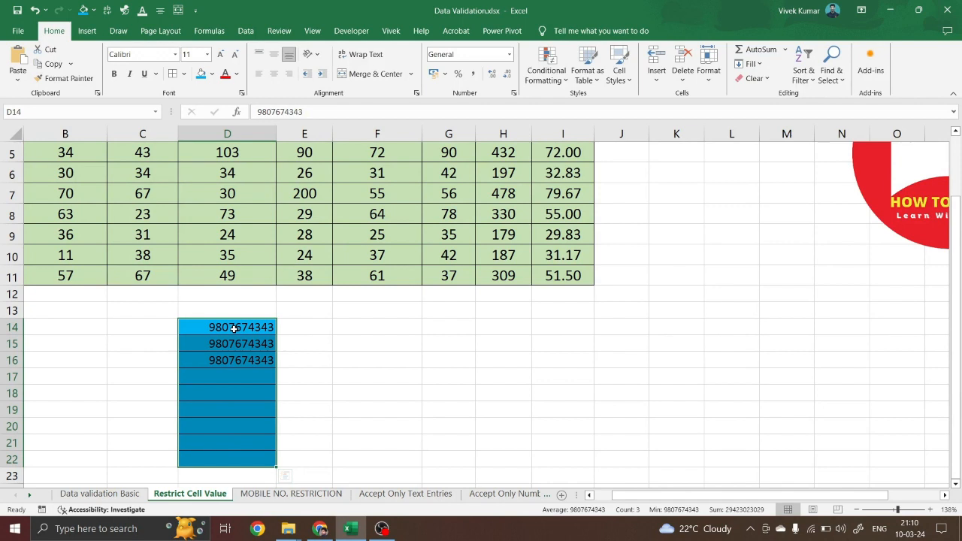
{"action": "left_click_drag", "start_coordinate": [234, 329], "coordinate": [225, 459]}
{"action": "left_click", "coordinate": [293, 360]}
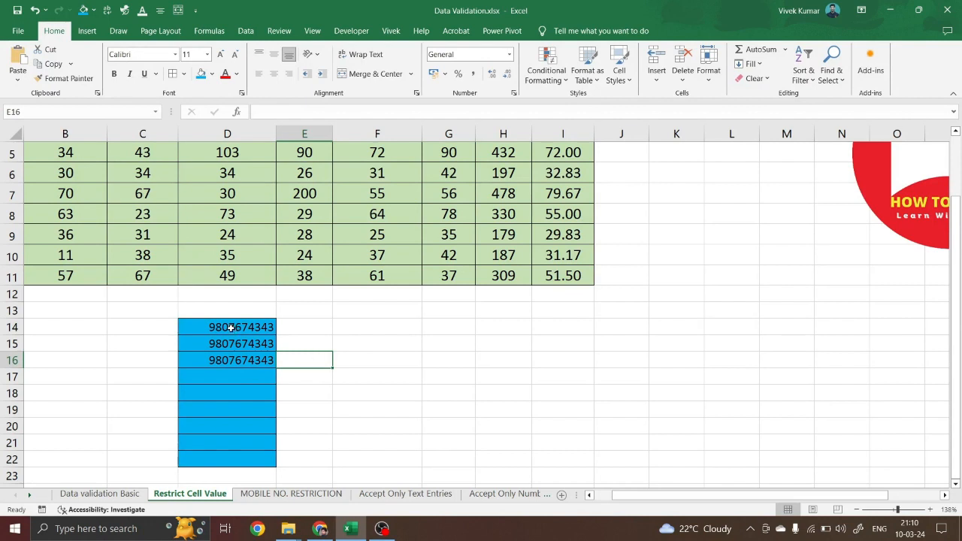
{"action": "left_click_drag", "start_coordinate": [231, 327], "coordinate": [228, 457]}
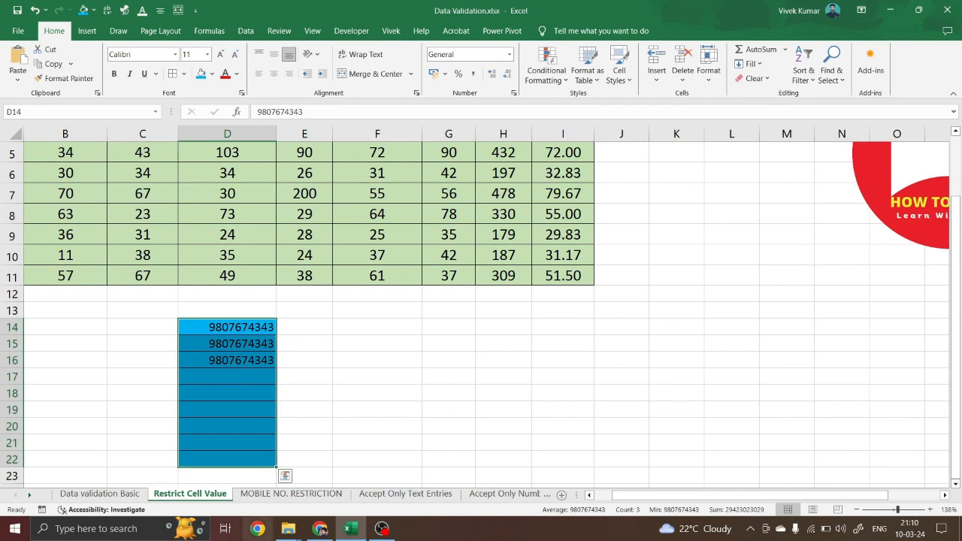
{"action": "left_click", "coordinate": [292, 494]}
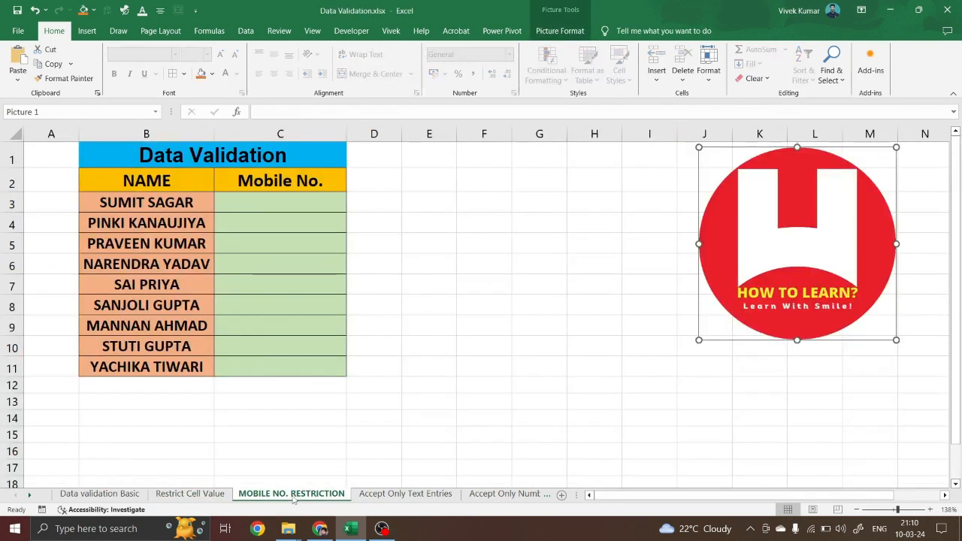
{"action": "left_click", "coordinate": [430, 494]}
{"action": "scroll", "coordinate": [428, 494], "scroll_direction": "up", "scroll_amount": 3}
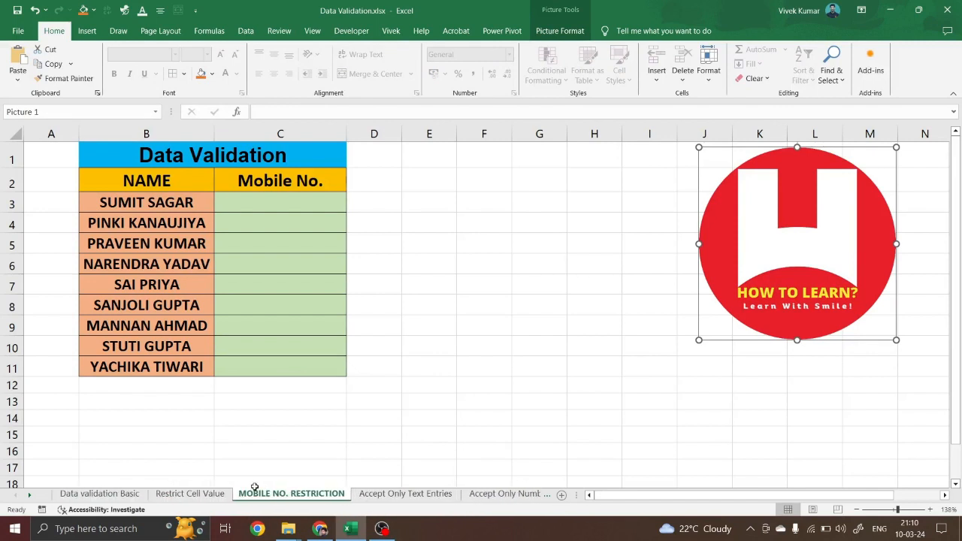
{"action": "left_click", "coordinate": [204, 499]}
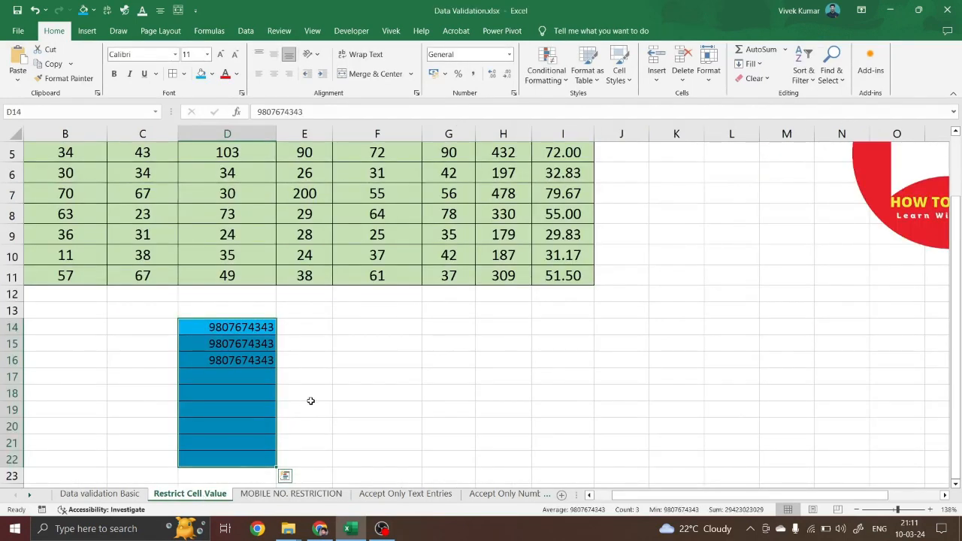